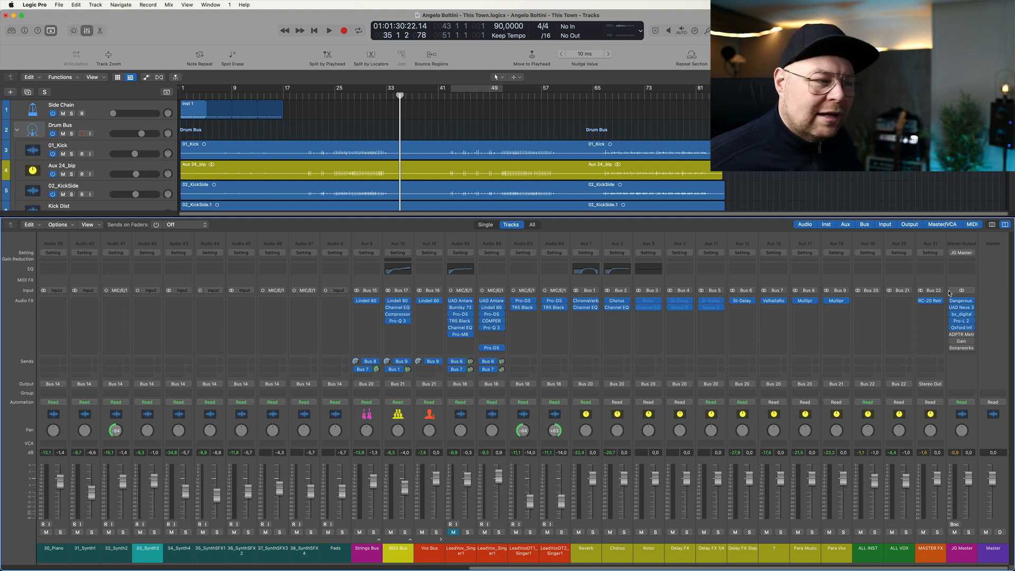
Step: Solo the 33_Synth3 track and place the playhead at bar 22, with its region filling more of the Tracks area
{"action": "scroll", "coordinate": [647, 405], "scroll_direction": "left", "scroll_amount": 5}
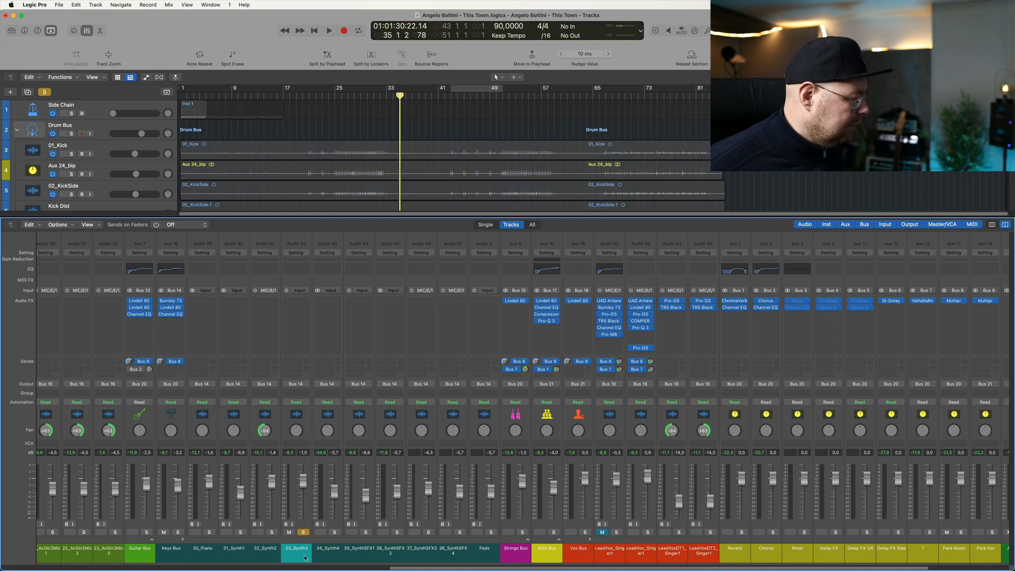
{"action": "left_click", "coordinate": [303, 533]}
{"action": "key", "text": "x"}
{"action": "key", "text": "super+Down"}
{"action": "key", "text": "super+Down"}
{"action": "key", "text": "super+Down"}
{"action": "left_click", "coordinate": [314, 96]}
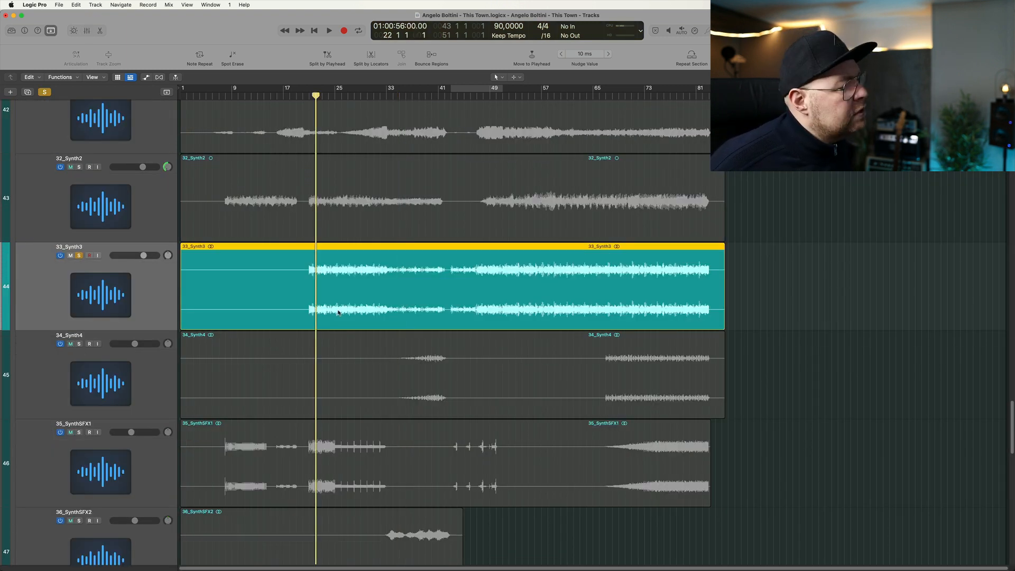
Step: Examine the left and right waveforms of the 33_Synth3 region around bar 22 at sample-level magnification
{"action": "left_click_drag", "start_coordinate": [294, 234], "coordinate": [388, 337]}
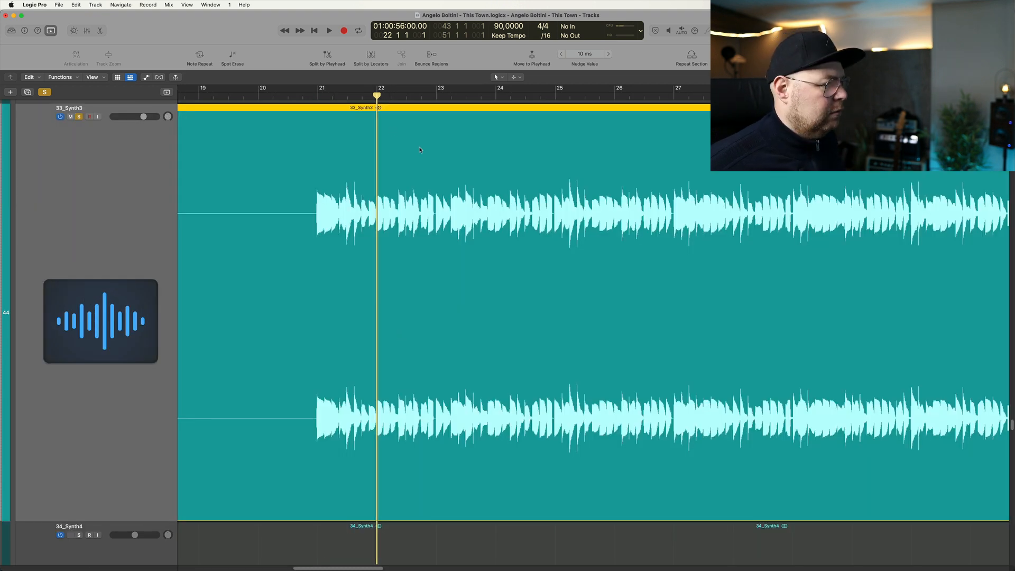
{"action": "key", "text": "super+Right"}
{"action": "key", "text": "super+Right"}
{"action": "key", "text": "super+Right"}
{"action": "key", "text": "super+Right"}
{"action": "key", "text": "super+Right"}
{"action": "key", "text": "super+Right"}
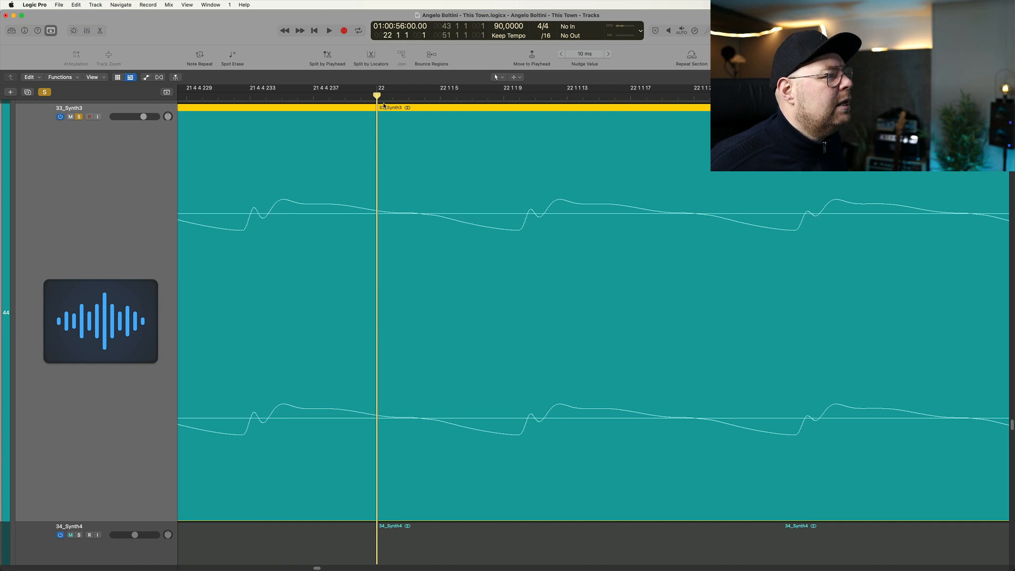
{"action": "left_click_drag", "start_coordinate": [384, 108], "coordinate": [805, 123]}
{"action": "key", "text": "super+Left"}
{"action": "key", "text": "super+Left"}
{"action": "key", "text": "z"}
{"action": "scroll", "coordinate": [310, 292], "scroll_direction": "down", "scroll_amount": 1}
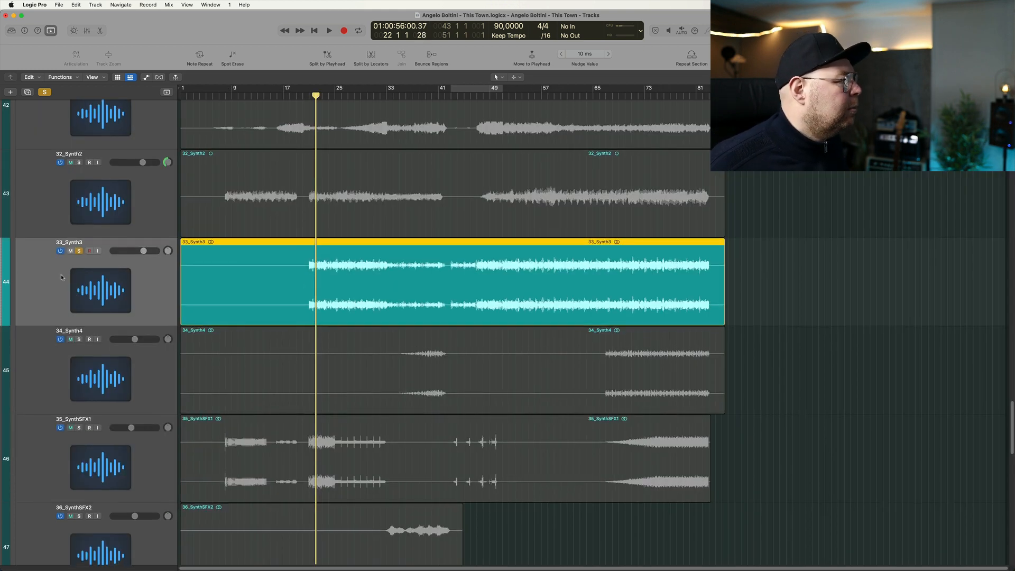
Step: Bring back the mixer and audition the soloed 33_Synth3 track from bar 22, stopping playback after about a bar
{"action": "key", "text": "x"}
{"action": "key", "text": "space"}
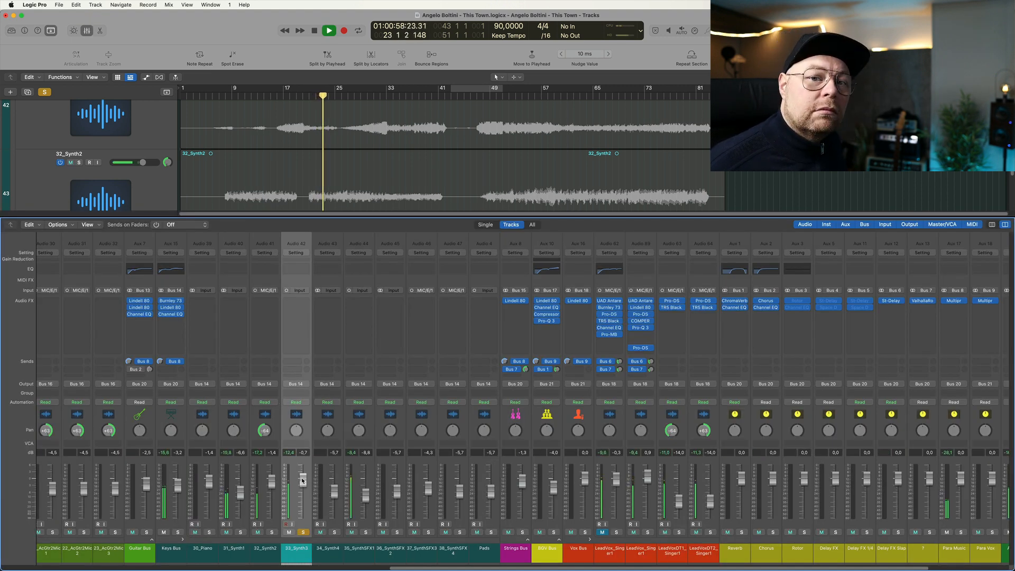
{"action": "key", "text": "space"}
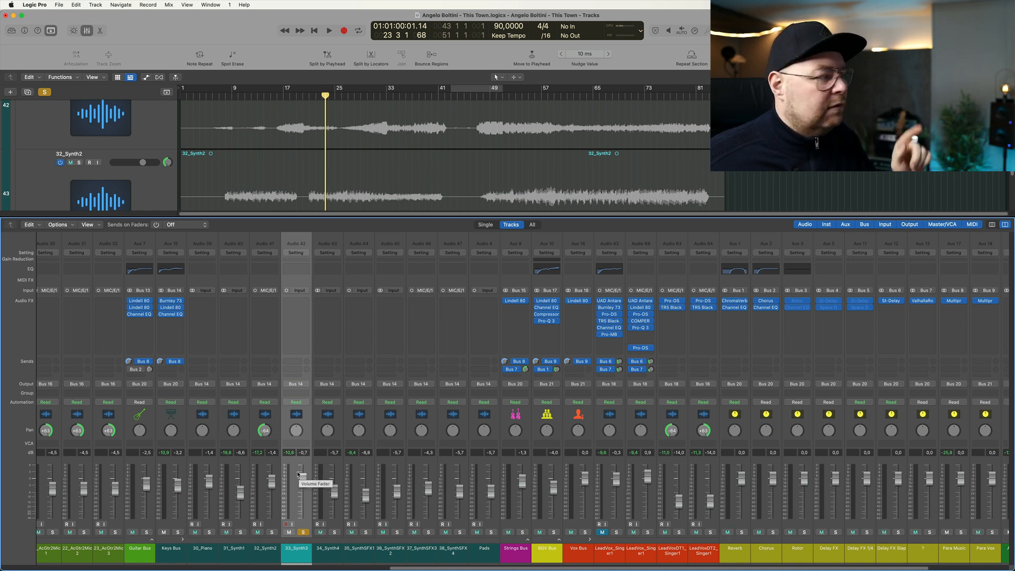
Step: Insert SilverVerb as Mono->Stereo on the 33_Synth3 channel, with Dry at 100% and Wet at 0%
{"action": "left_click", "coordinate": [299, 302]}
{"action": "mouse_move", "coordinate": [317, 336]}
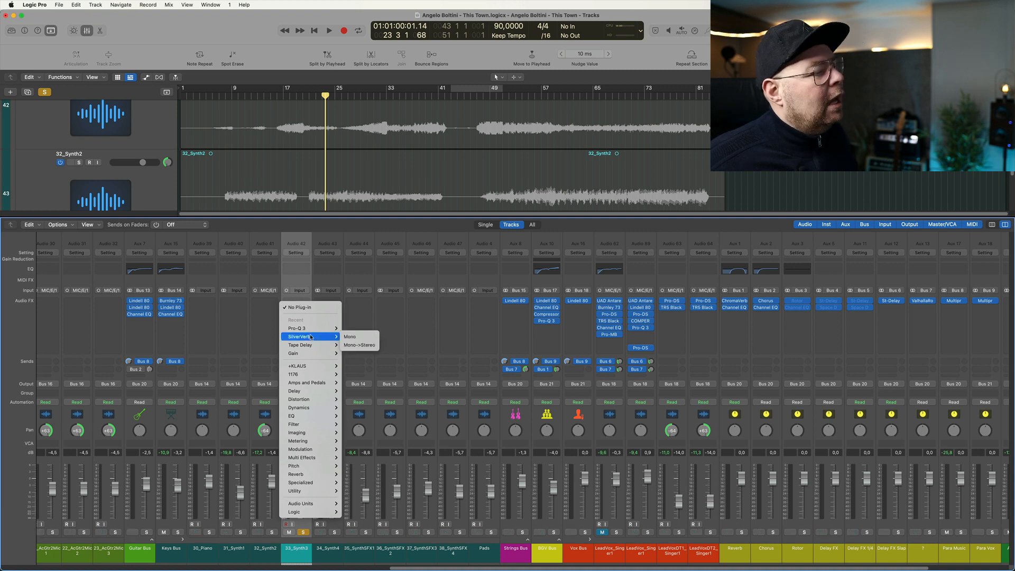
{"action": "left_click", "coordinate": [355, 343]}
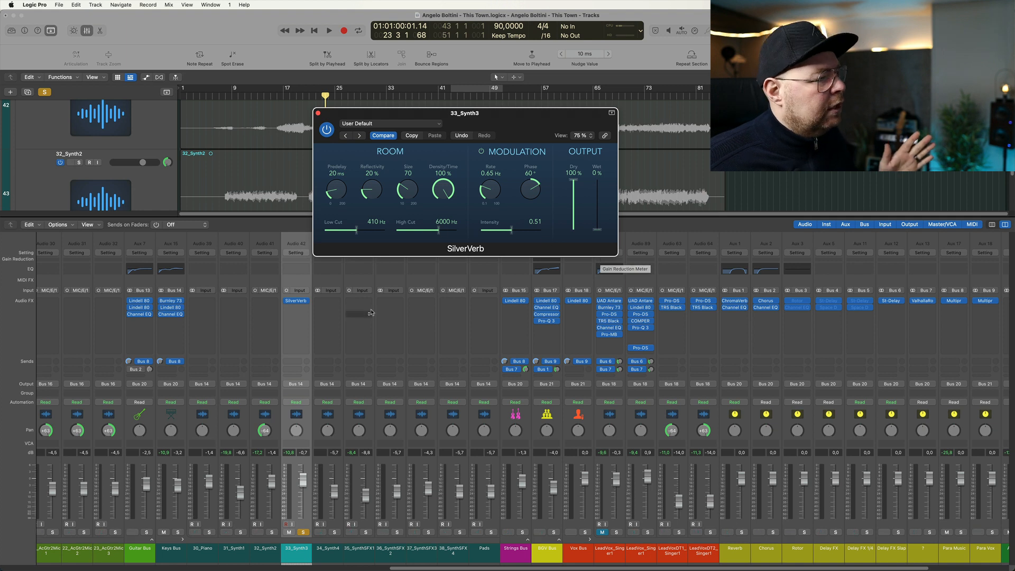
Step: Add a second SilverVerb below the first on 33_Synth3 as Dual Mono and close its window
{"action": "left_click", "coordinate": [301, 300]}
{"action": "mouse_move", "coordinate": [322, 329]}
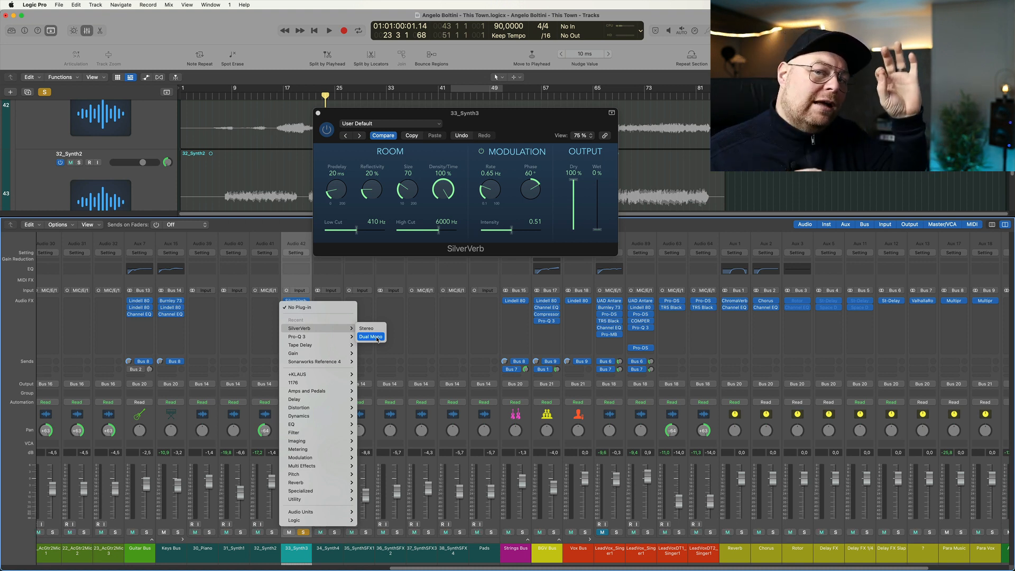
{"action": "left_click", "coordinate": [378, 339]}
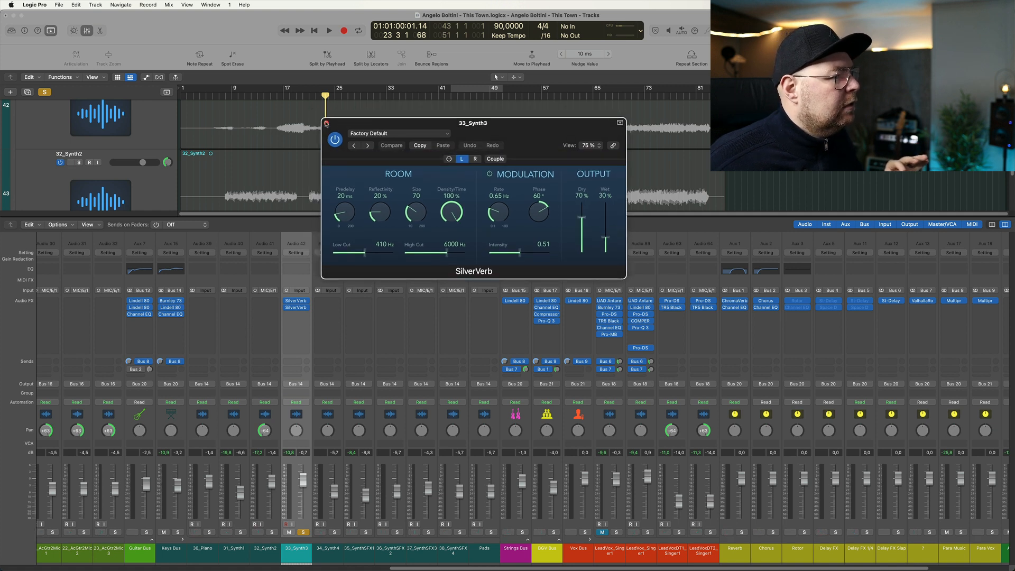
{"action": "left_click", "coordinate": [326, 123]}
Step: Check the channel formats of both SilverVerb instances on 33_Synth3 and reopen the settings of the second one
{"action": "left_click", "coordinate": [296, 302]}
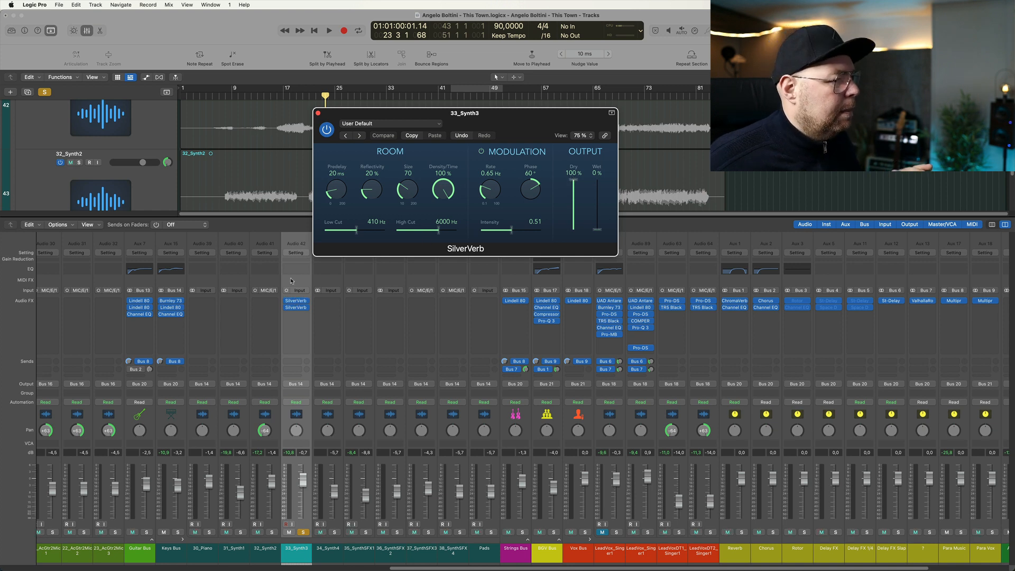
{"action": "left_click", "coordinate": [306, 300]}
{"action": "left_click", "coordinate": [292, 286]}
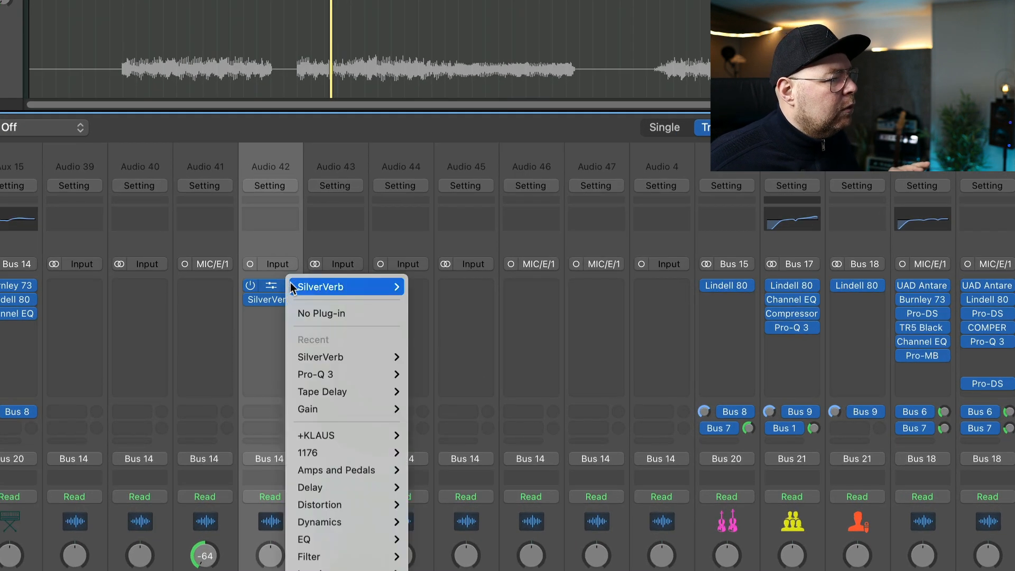
{"action": "mouse_move", "coordinate": [371, 286]}
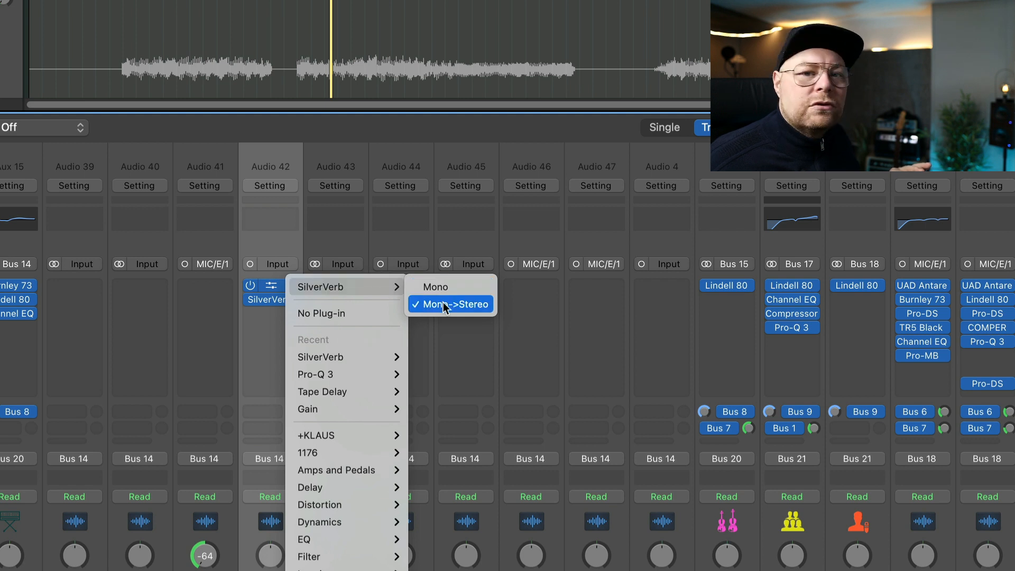
{"action": "left_click", "coordinate": [576, 366]}
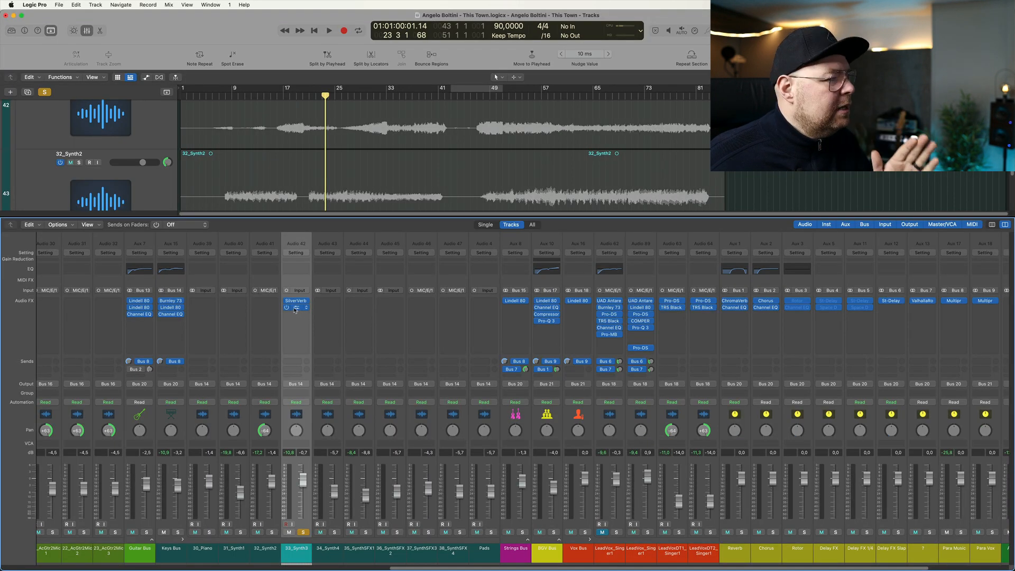
{"action": "left_click", "coordinate": [307, 309]}
{"action": "mouse_move", "coordinate": [375, 309]}
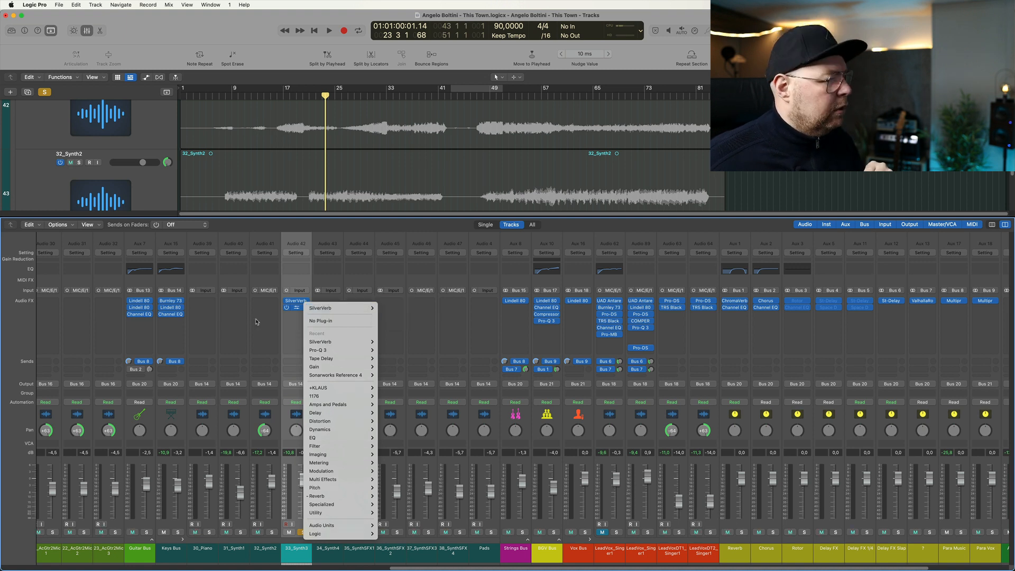
{"action": "left_click", "coordinate": [397, 316]}
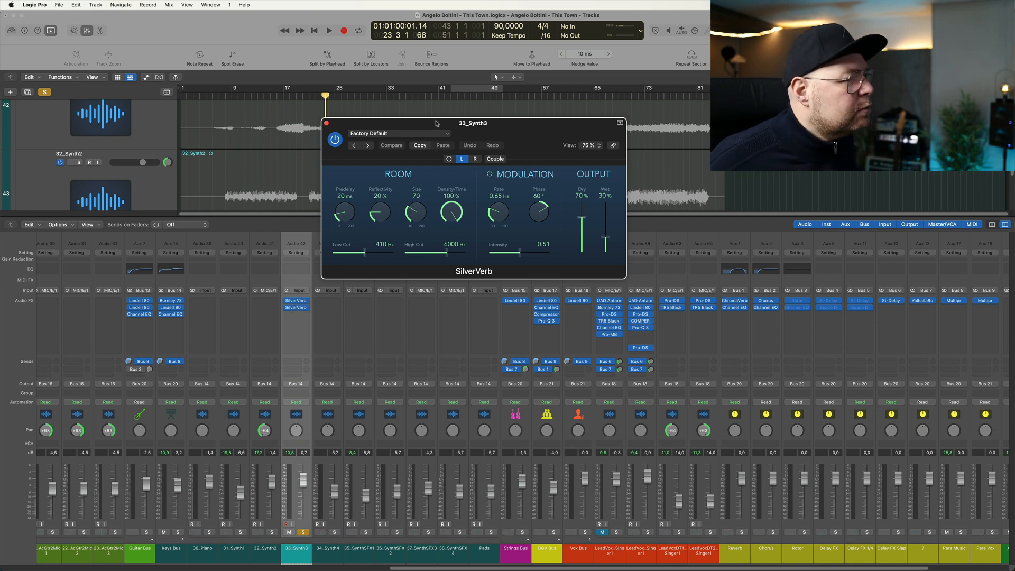
{"action": "left_click_drag", "start_coordinate": [436, 124], "coordinate": [435, 140]}
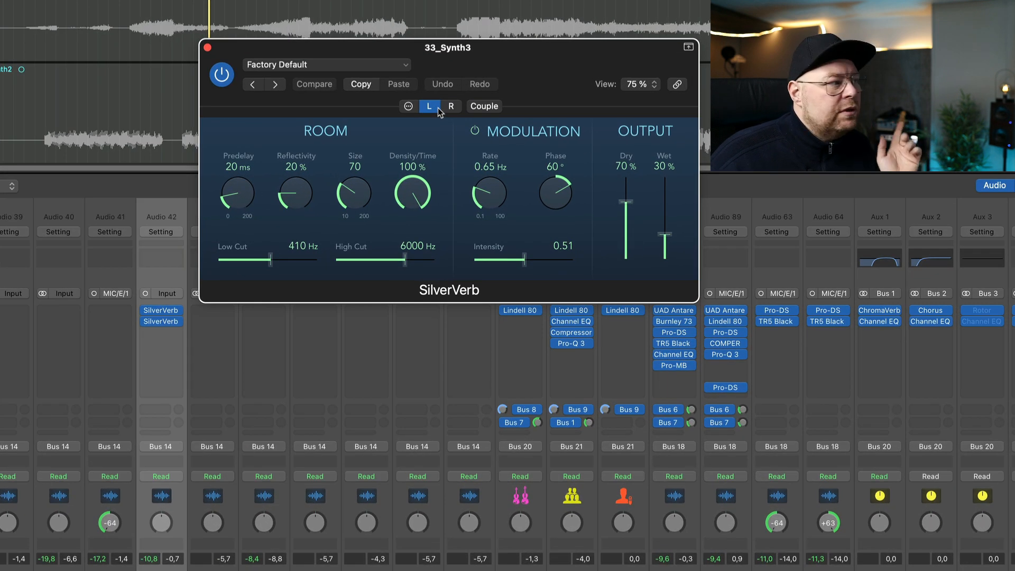
Step: In the dual-mono SilverVerb, set the left channel to Dry 100% and Wet 0%, and the right channel to Dry 0% and Wet 100%
{"action": "left_click_drag", "start_coordinate": [626, 209], "coordinate": [626, 178]}
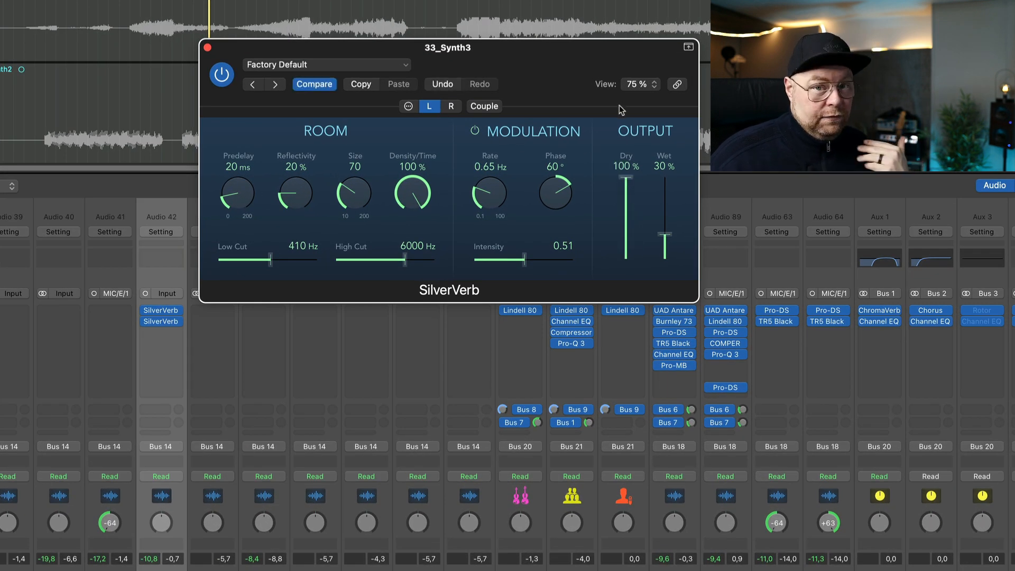
{"action": "left_click_drag", "start_coordinate": [664, 233], "coordinate": [665, 259]}
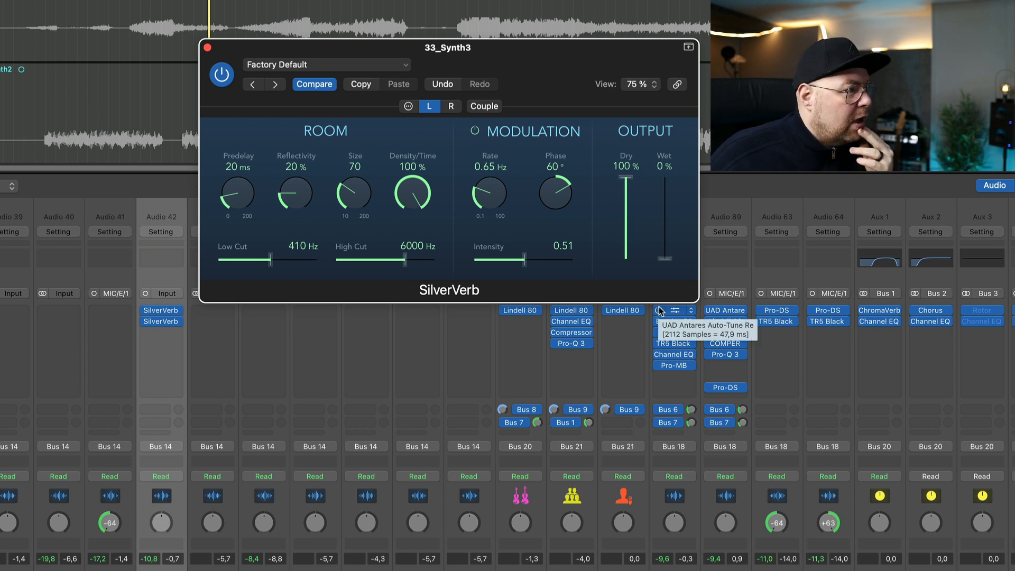
{"action": "left_click", "coordinate": [451, 106]}
{"action": "left_click_drag", "start_coordinate": [627, 207], "coordinate": [637, 284]}
{"action": "left_click_drag", "start_coordinate": [665, 235], "coordinate": [630, 71]}
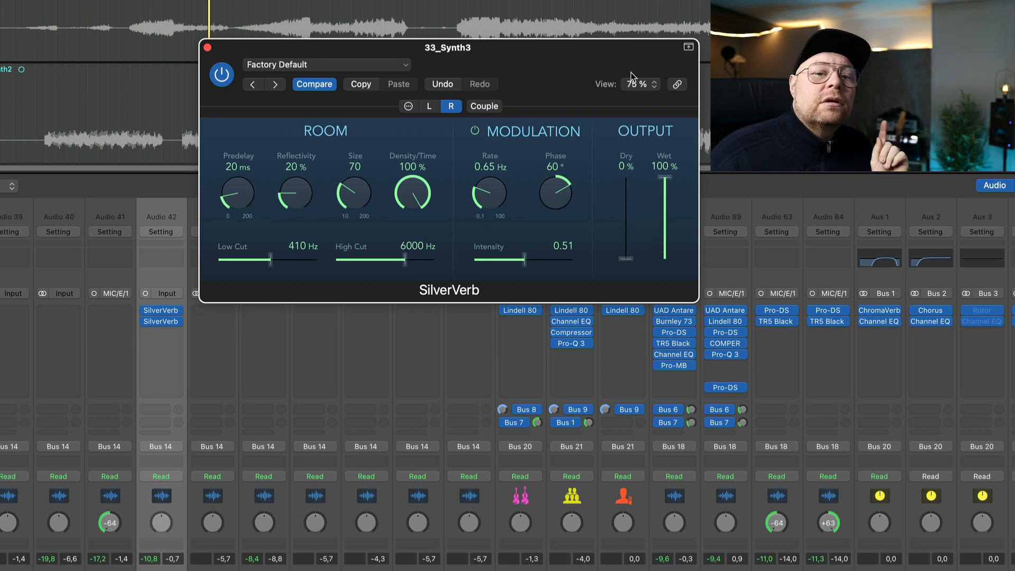
Step: For SilverVerb's right channel, set Density/Time, Reflectivity and Predelay to 0, Size to 10, Low Cut to 20 Hz and High Cut to 12000 Hz
{"action": "left_click_drag", "start_coordinate": [423, 201], "coordinate": [414, 403]}
{"action": "left_click_drag", "start_coordinate": [364, 197], "coordinate": [327, 227]}
{"action": "left_click_drag", "start_coordinate": [307, 193], "coordinate": [280, 245]}
{"action": "left_click_drag", "start_coordinate": [247, 195], "coordinate": [168, 271]}
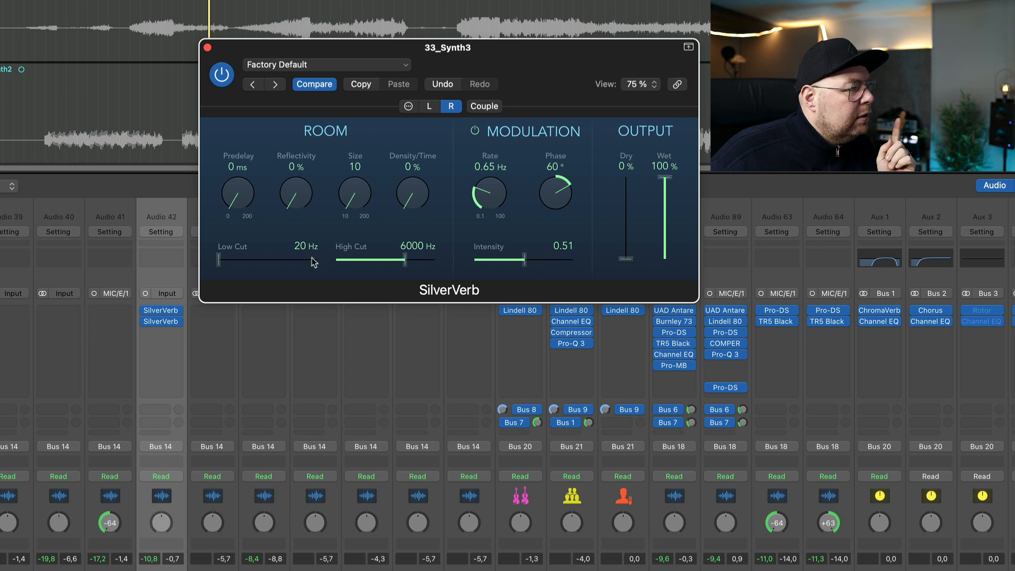
{"action": "left_click_drag", "start_coordinate": [405, 261], "coordinate": [439, 261]}
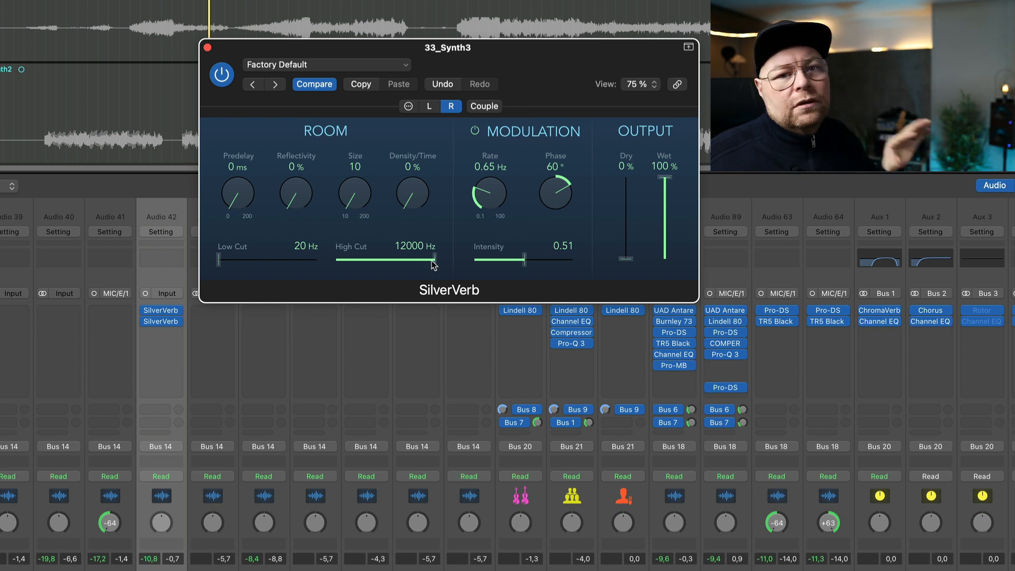
{"action": "left_click_drag", "start_coordinate": [433, 265], "coordinate": [472, 271]}
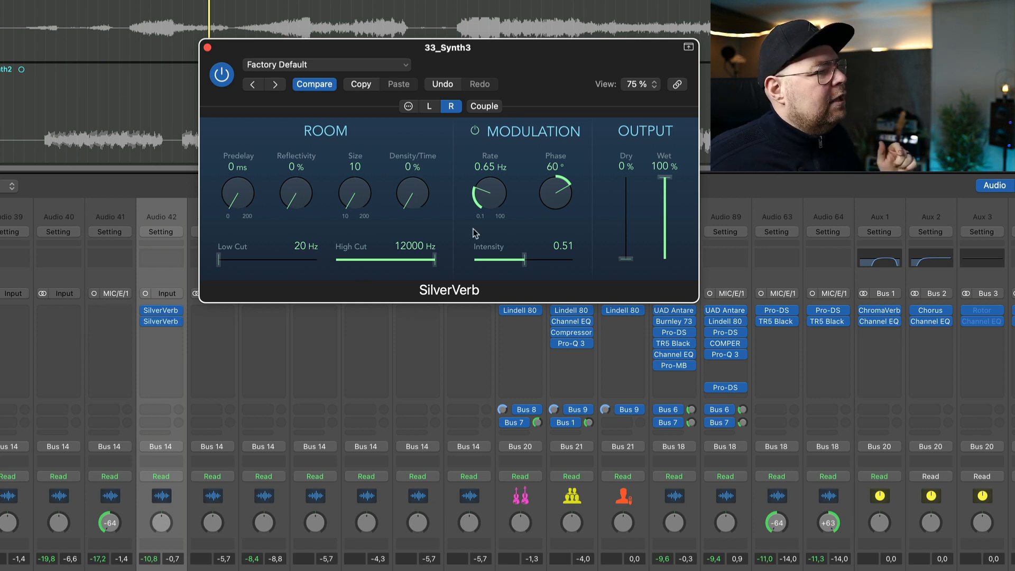
Step: Compare the synth's sound with the dual-mono SilverVerb bypassed and active, leaving the plug-in switched on
{"action": "left_click", "coordinate": [222, 74]}
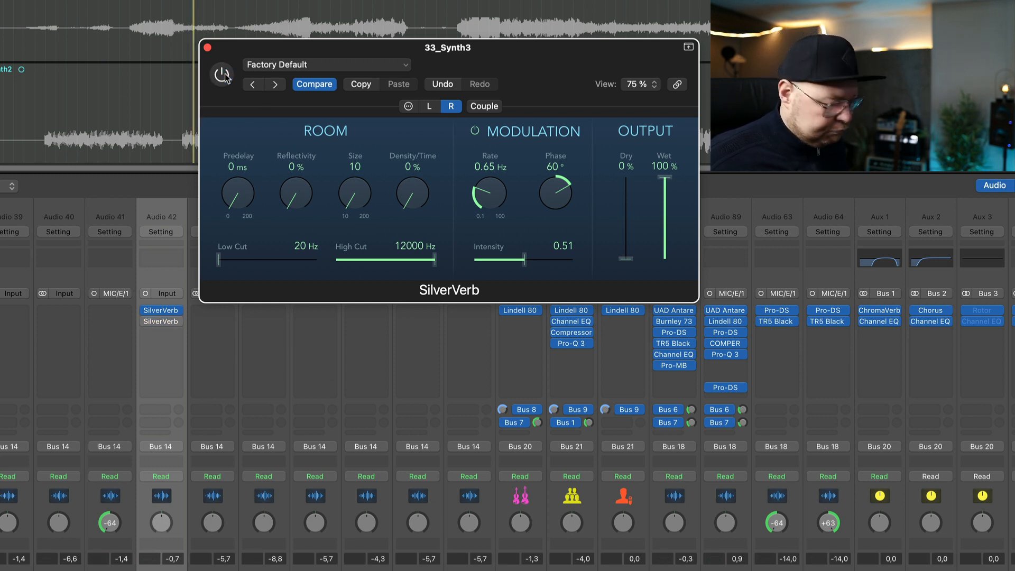
{"action": "left_click", "coordinate": [222, 75]}
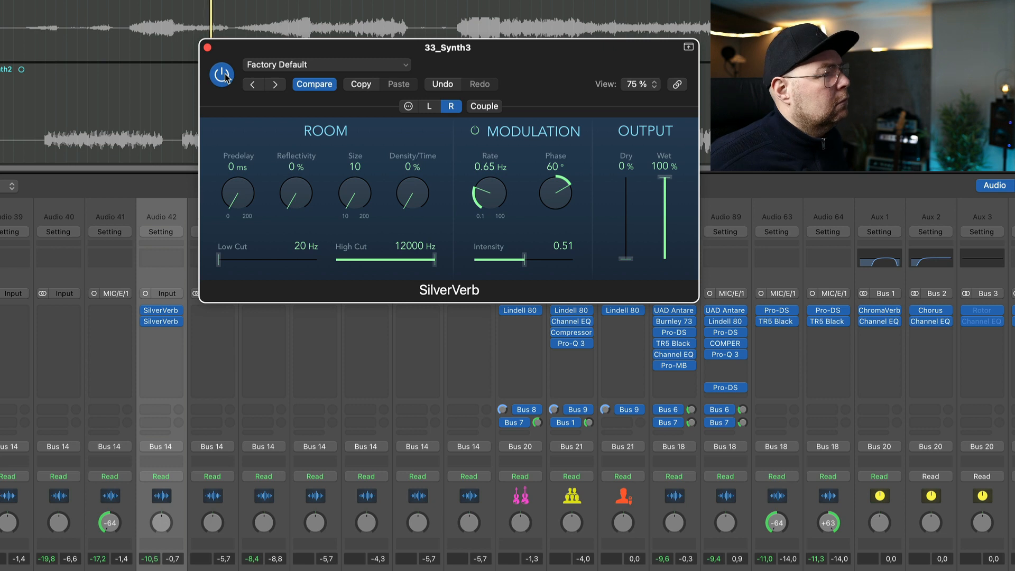
{"action": "left_click", "coordinate": [223, 75]}
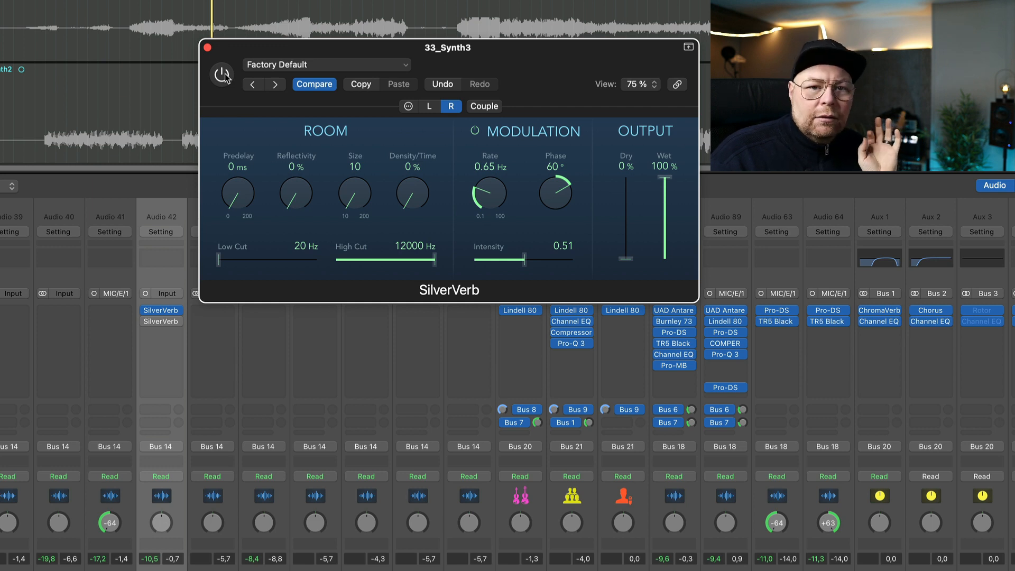
{"action": "left_click", "coordinate": [223, 75]}
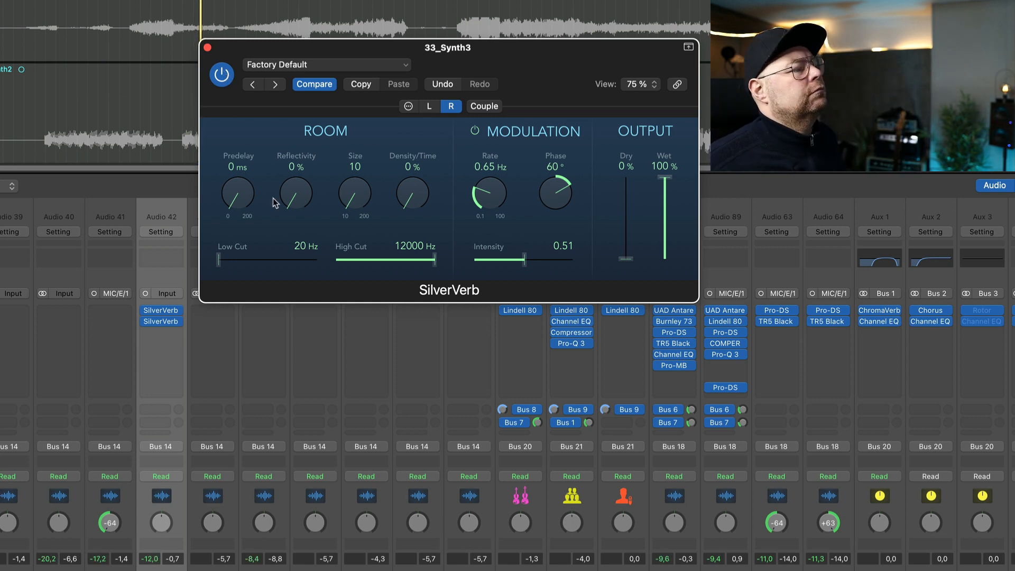
Step: Silence SilverVerb's left channel by lowering Dry to 0% to hear the right side alone, and return it to 100%
{"action": "left_click_drag", "start_coordinate": [530, 46], "coordinate": [530, 54]}
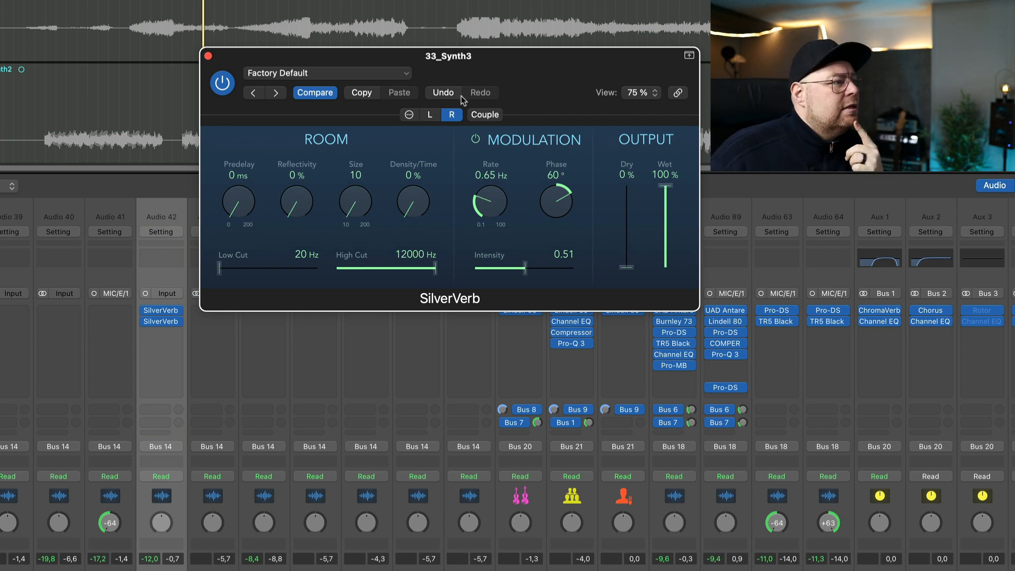
{"action": "left_click", "coordinate": [431, 114]}
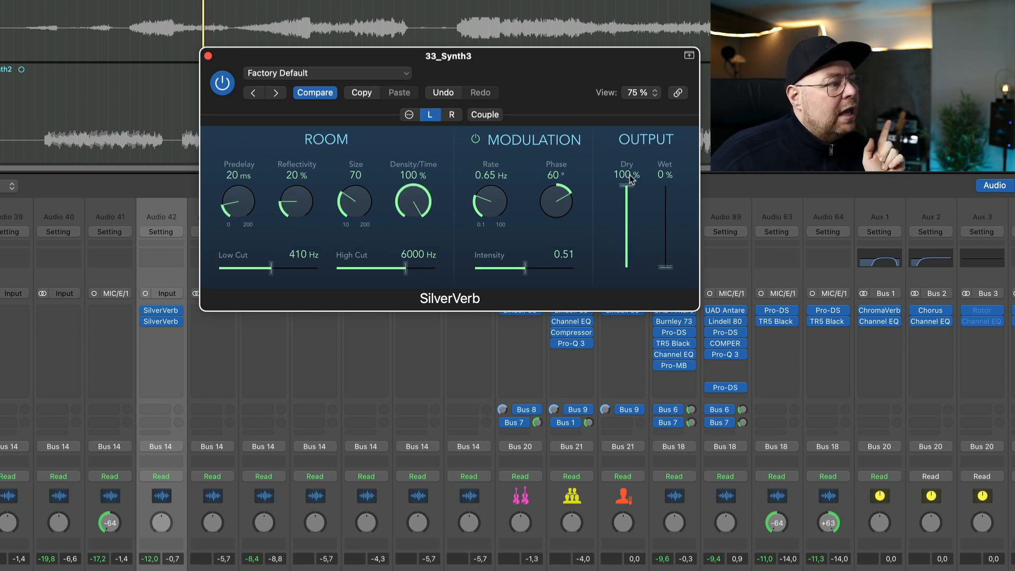
{"action": "left_click_drag", "start_coordinate": [628, 185], "coordinate": [616, 294]}
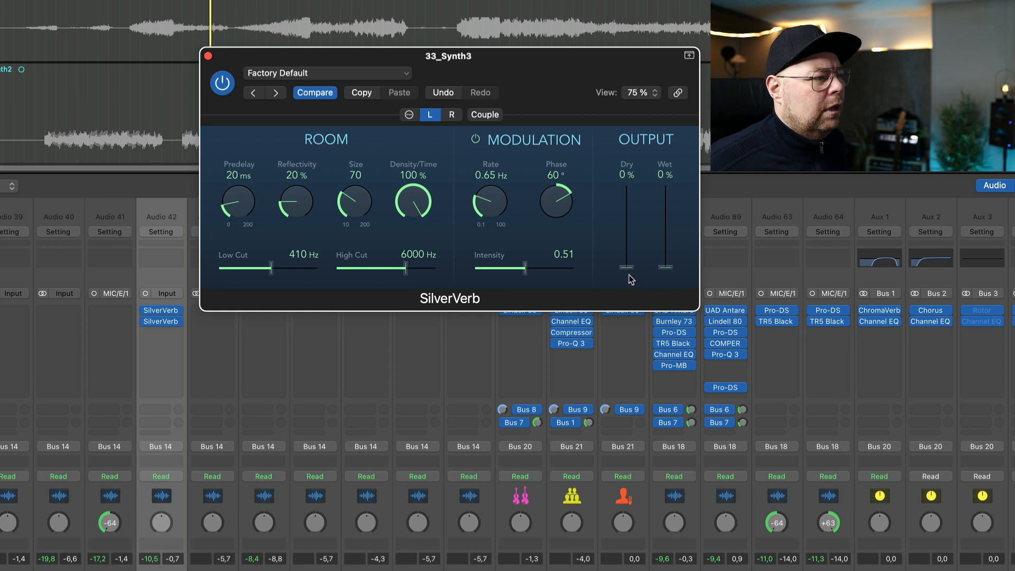
{"action": "left_click_drag", "start_coordinate": [629, 268], "coordinate": [625, 162]}
Step: Silence SilverVerb's right channel by lowering Wet to 0% to hear the left side alone, and return it to 100%
{"action": "left_click", "coordinate": [451, 115]}
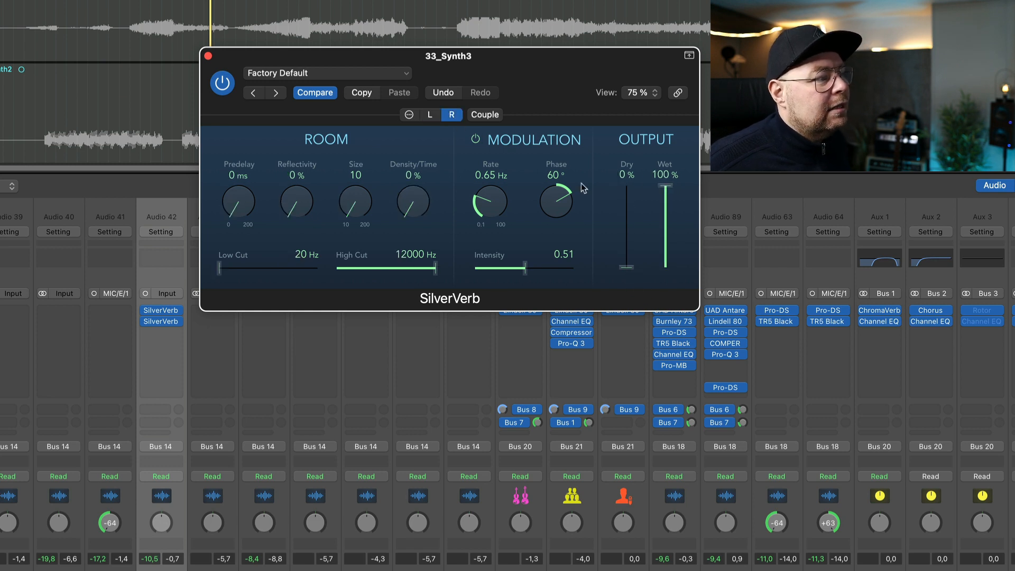
{"action": "left_click_drag", "start_coordinate": [676, 191], "coordinate": [671, 272]}
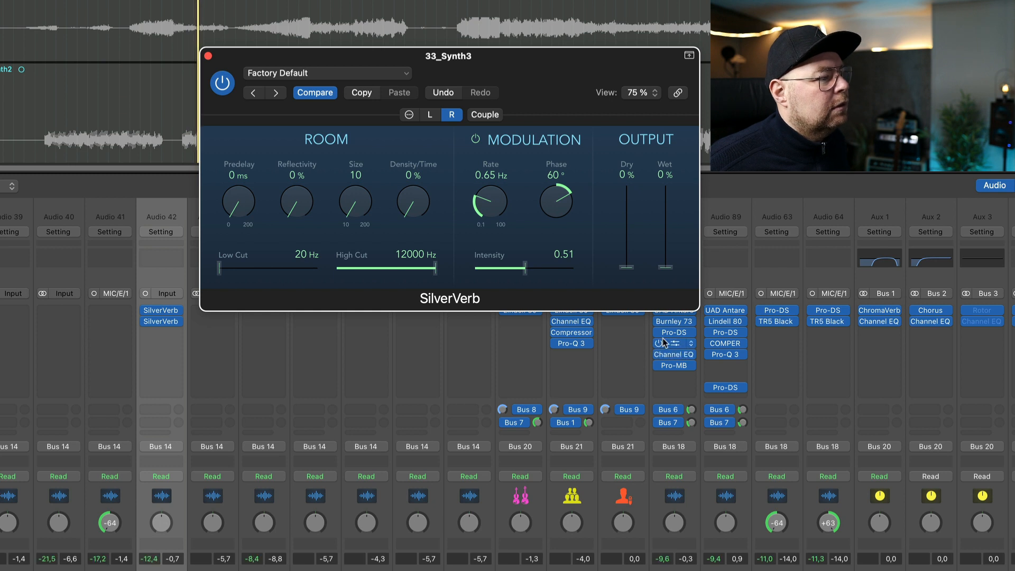
{"action": "left_click_drag", "start_coordinate": [665, 267], "coordinate": [659, 181]}
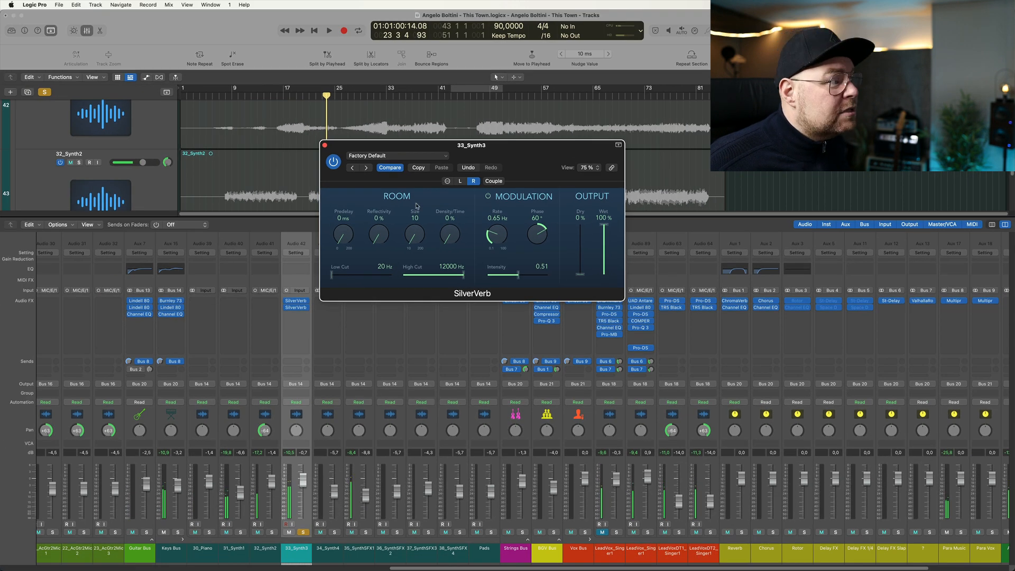
{"action": "left_click_drag", "start_coordinate": [354, 147], "coordinate": [377, 148]}
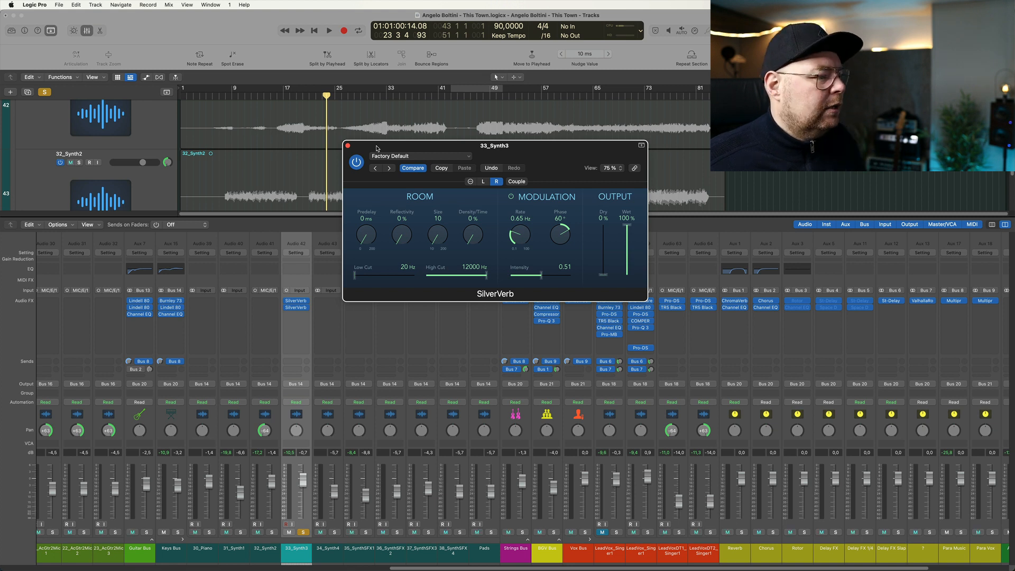
Step: Move both SilverVerbs from 33_Synth3 onto LeadVoxDT1_Singer1, centre that vocal track's pan and leave only it soloed
{"action": "left_click", "coordinate": [678, 533]}
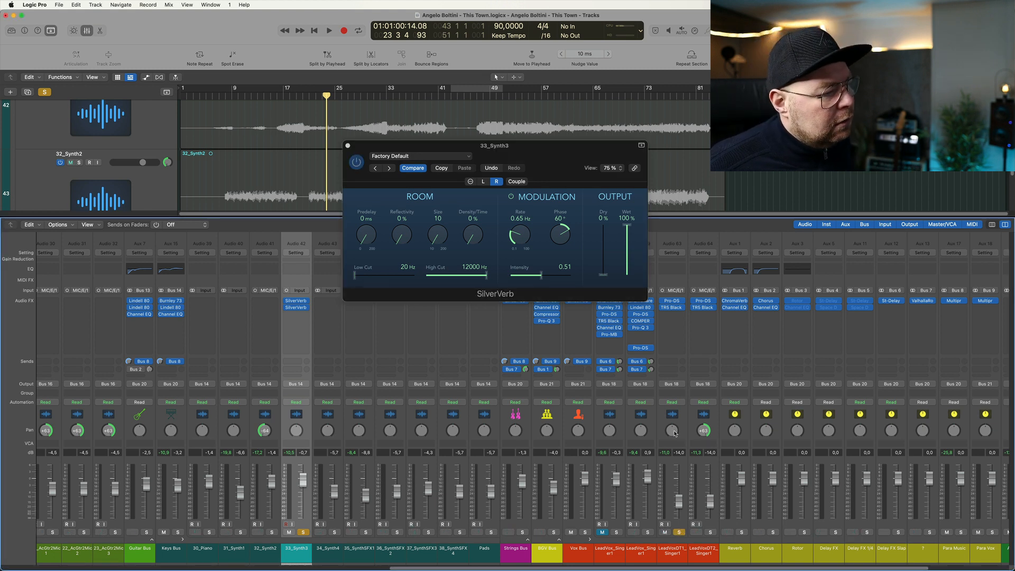
{"action": "left_click_drag", "start_coordinate": [296, 304], "coordinate": [671, 319]}
{"action": "left_click_drag", "start_coordinate": [679, 503], "coordinate": [681, 471]}
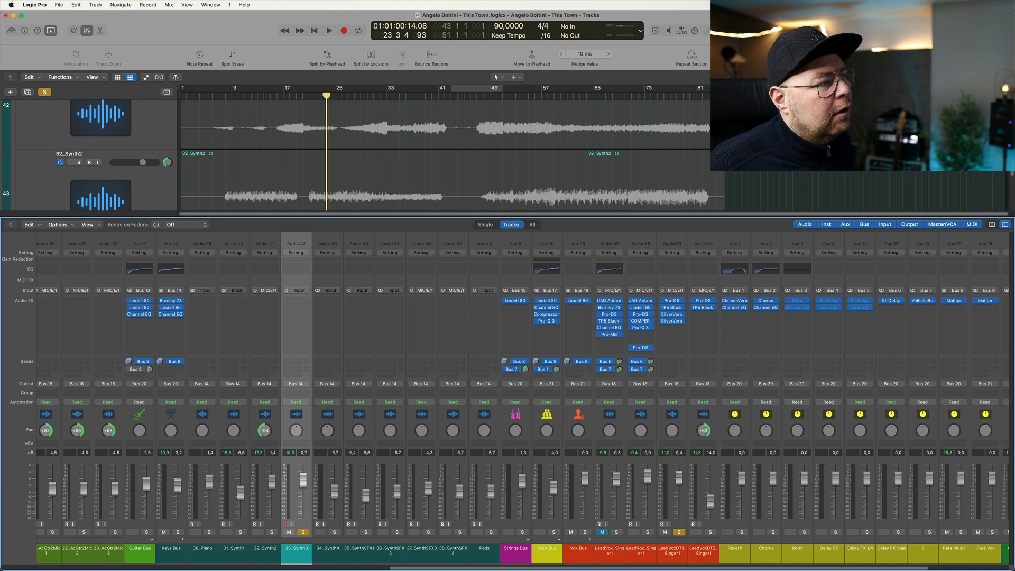
{"action": "key", "text": "space"}
{"action": "left_click_drag", "start_coordinate": [678, 478], "coordinate": [679, 493]}
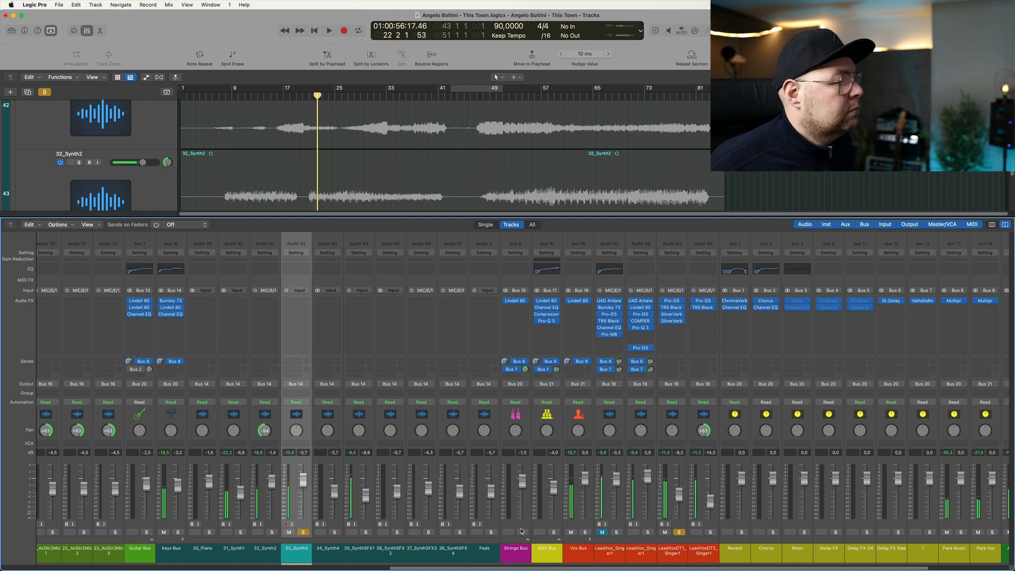
{"action": "left_click", "coordinate": [304, 532]}
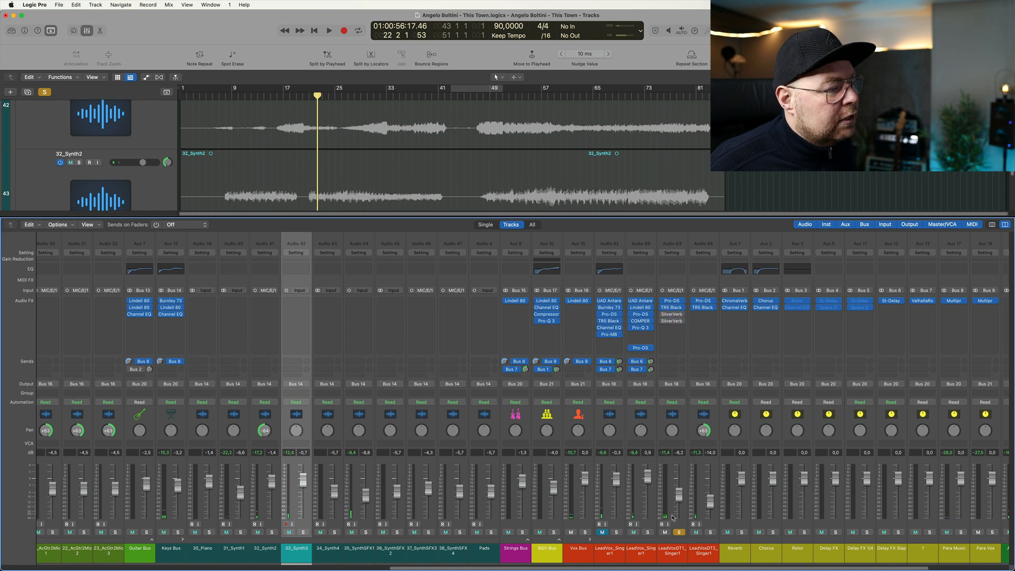
Step: While LeadVoxDT1_Singer1 plays, set its fader to -5.0 dB and switch both of its SilverVerbs back on
{"action": "key", "text": "space"}
{"action": "left_click_drag", "start_coordinate": [679, 480], "coordinate": [679, 497]}
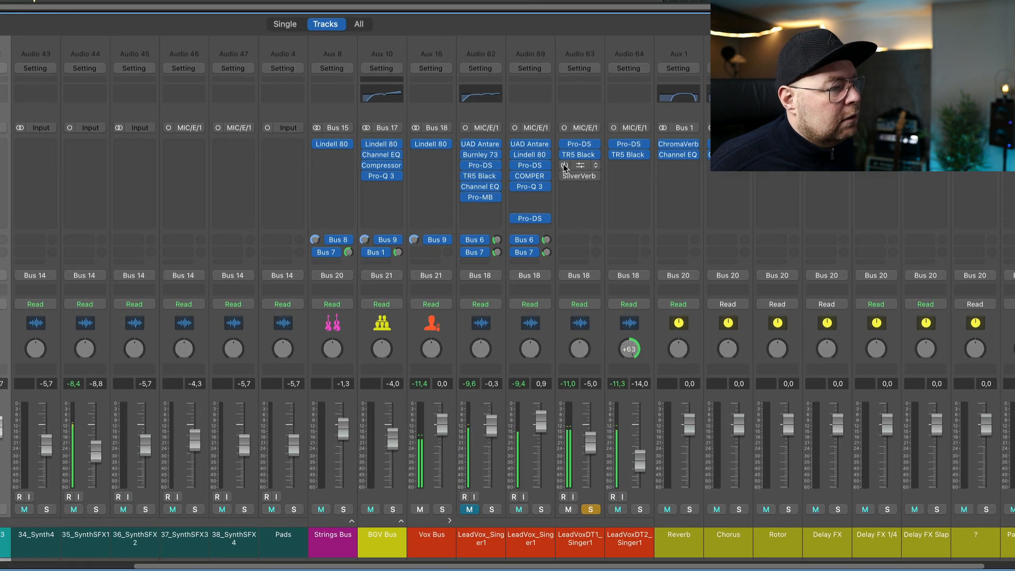
{"action": "left_click", "coordinate": [564, 166]}
{"action": "left_click", "coordinate": [565, 176]}
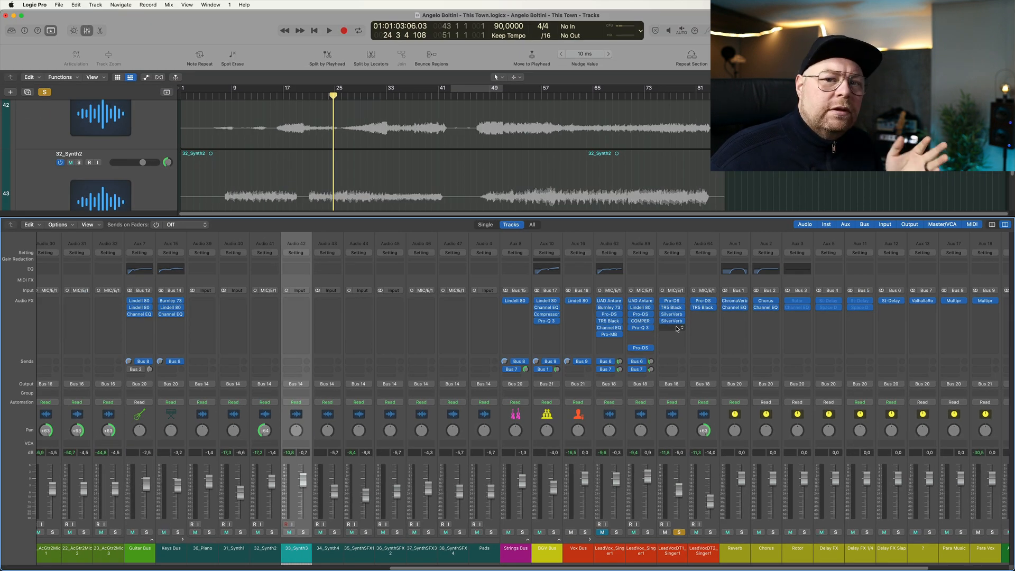
Step: Review the left and right channel settings of a SilverVerb on LeadVoxDT1_Singer1 and play the widened vocal
{"action": "left_click", "coordinate": [672, 315]}
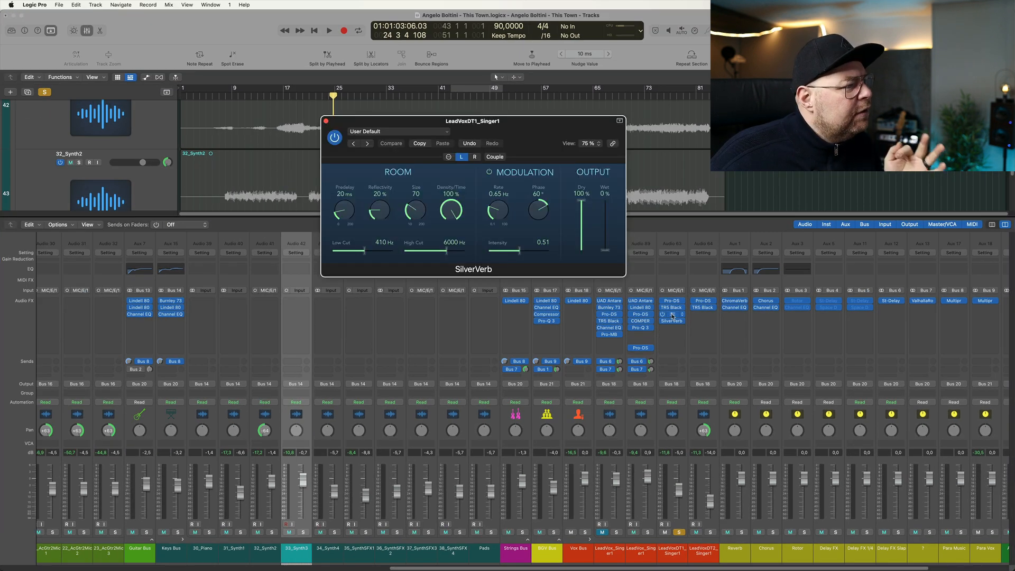
{"action": "left_click", "coordinate": [474, 157]}
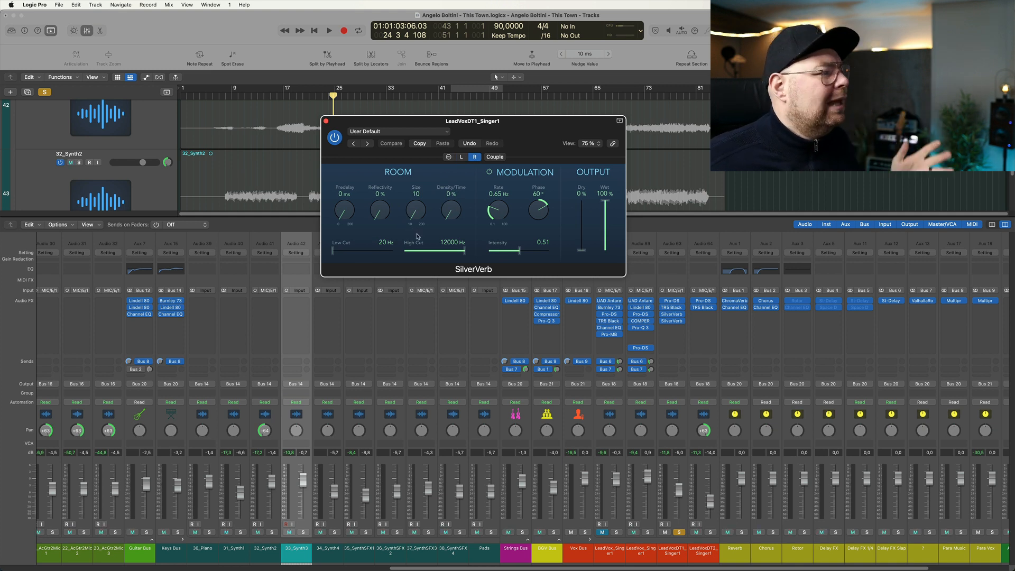
{"action": "left_click", "coordinate": [422, 214]}
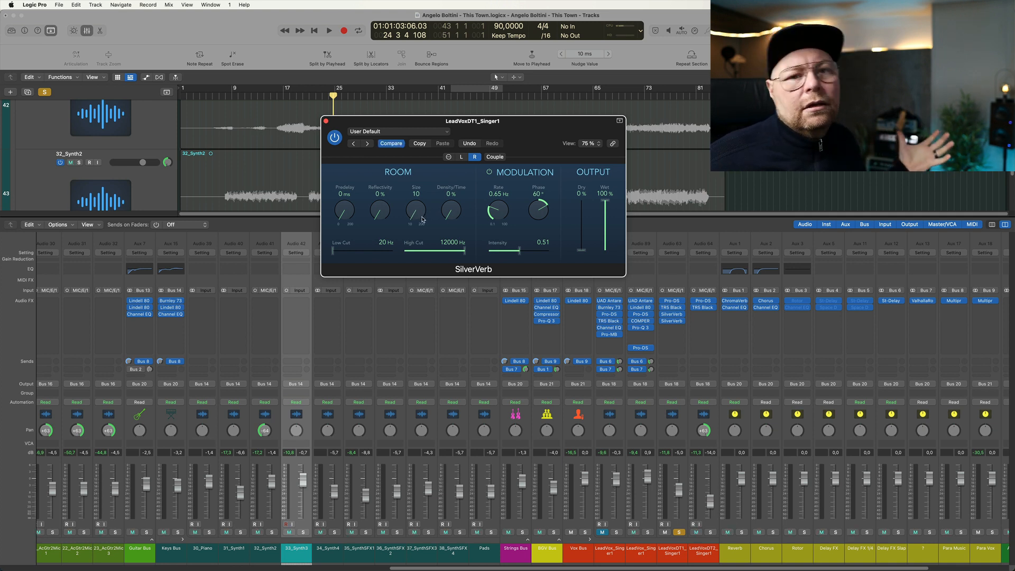
{"action": "left_click", "coordinate": [326, 122]}
{"action": "key", "text": "space"}
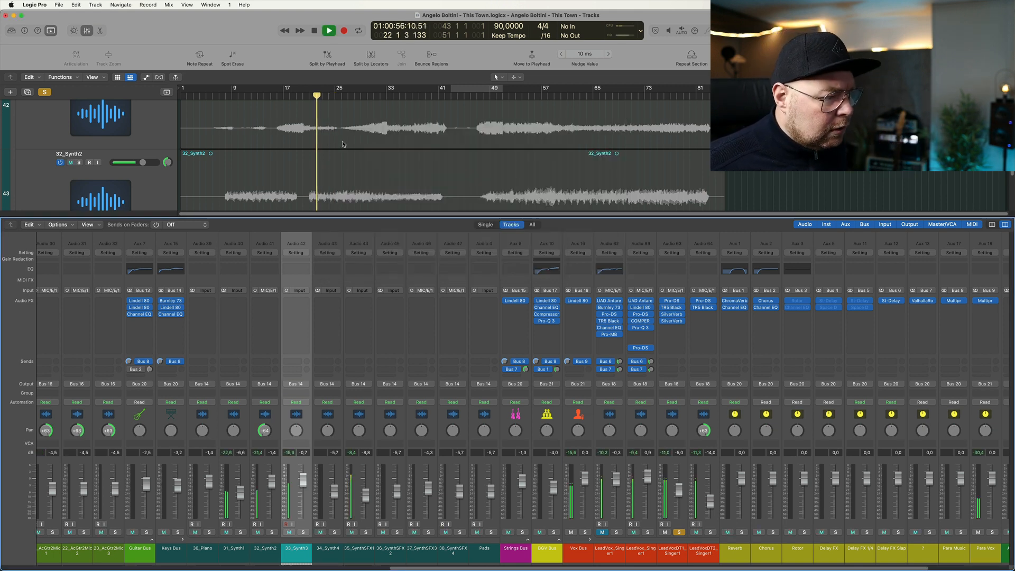
{"action": "key", "text": "space"}
Step: Insert a Gain plug-in after the two SilverVerbs on LeadVoxDT1_Singer1
{"action": "left_click", "coordinate": [671, 327]}
{"action": "mouse_move", "coordinate": [697, 379]}
{"action": "left_click", "coordinate": [741, 374]}
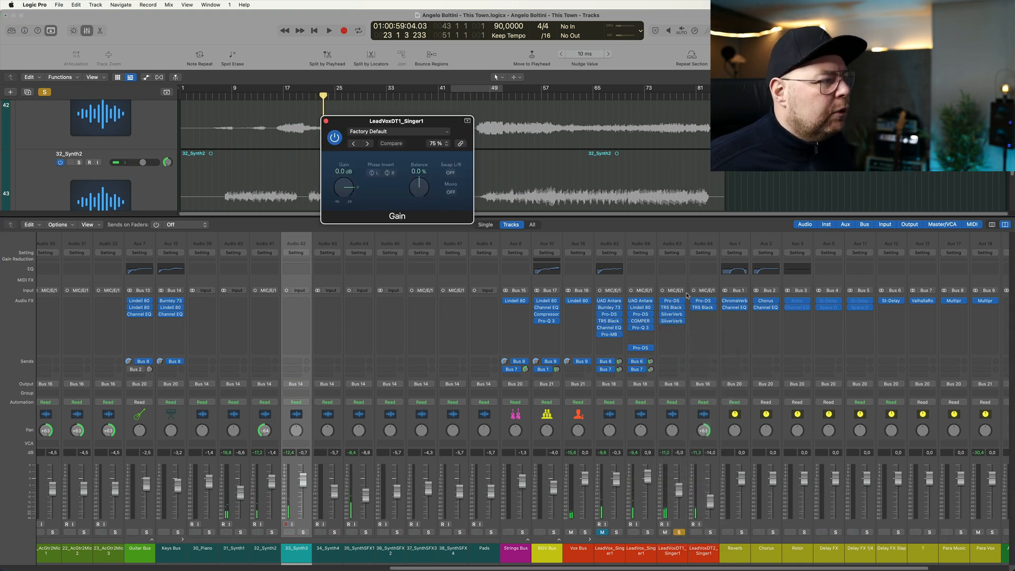
{"action": "left_click_drag", "start_coordinate": [427, 124], "coordinate": [438, 205]}
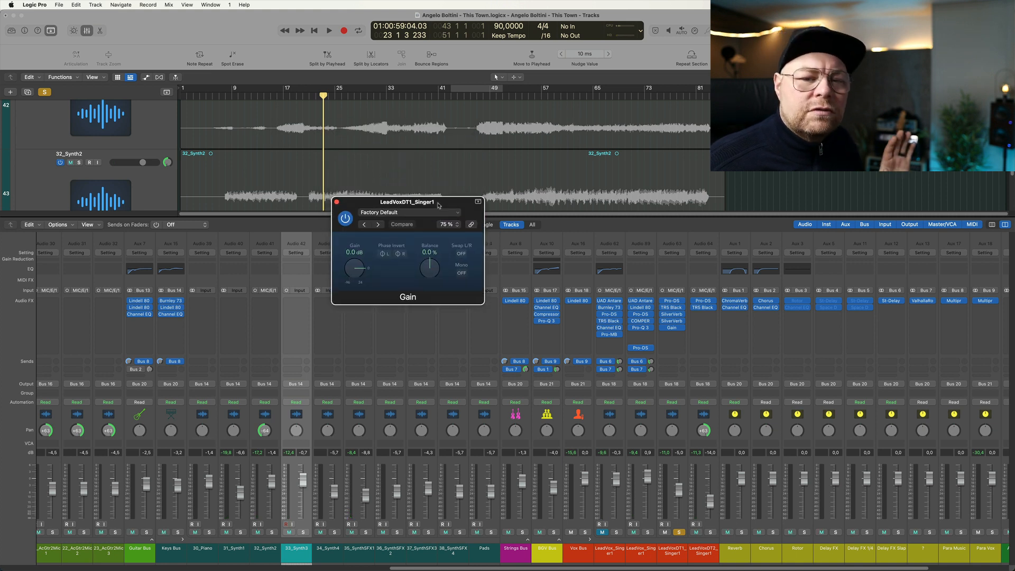
Step: Compare the vocal's playback with Gain's Mono option off and on to check the widening's mono compatibility
{"action": "left_click", "coordinate": [462, 274]}
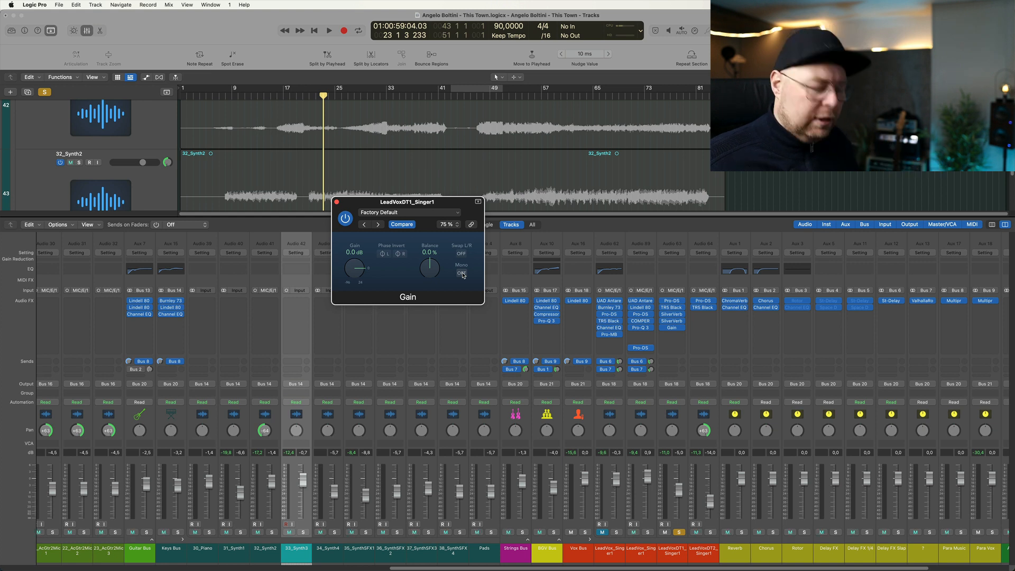
{"action": "key", "text": "space"}
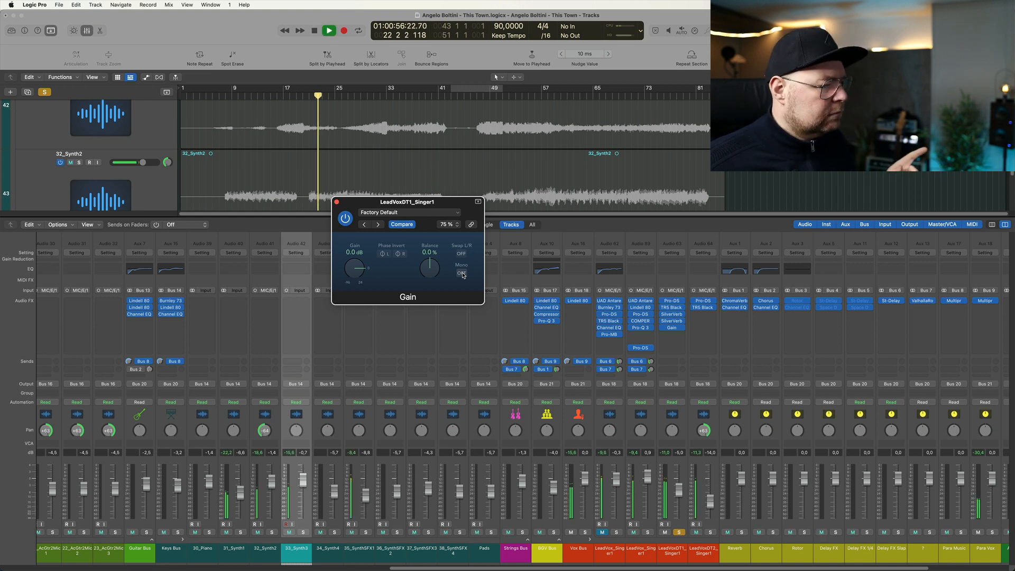
{"action": "left_click", "coordinate": [462, 274]}
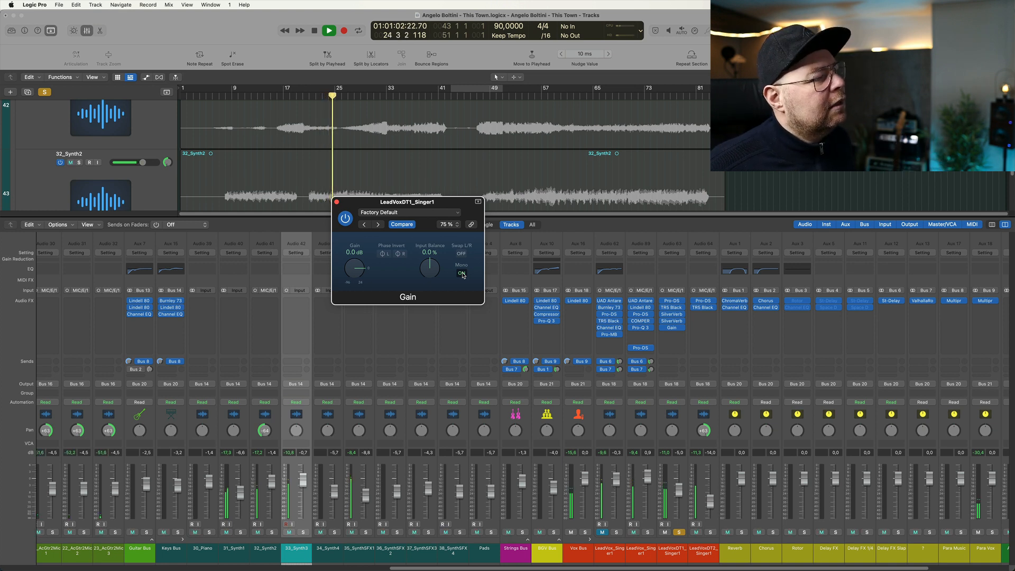
{"action": "key", "text": "space"}
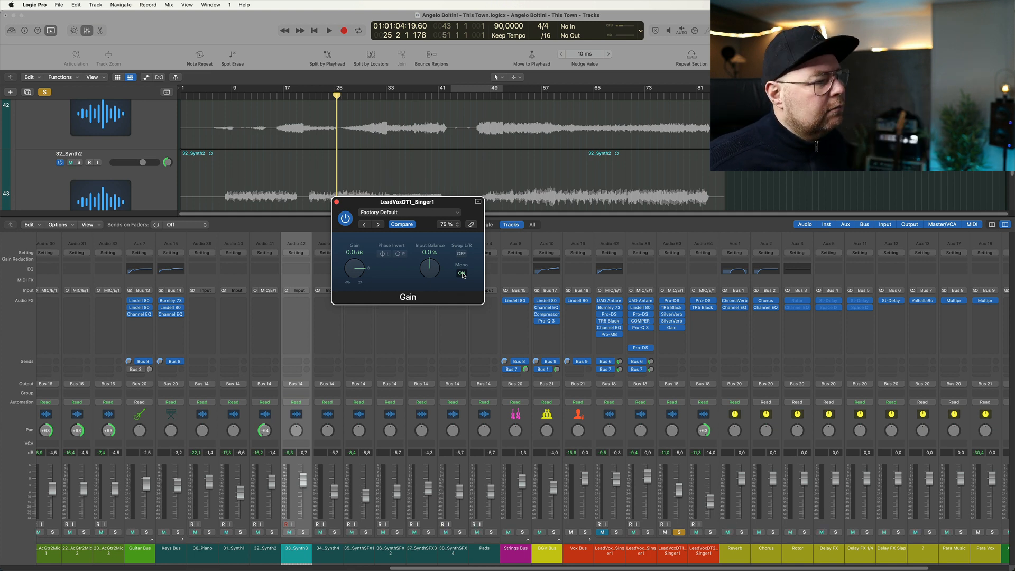
{"action": "key", "text": "space"}
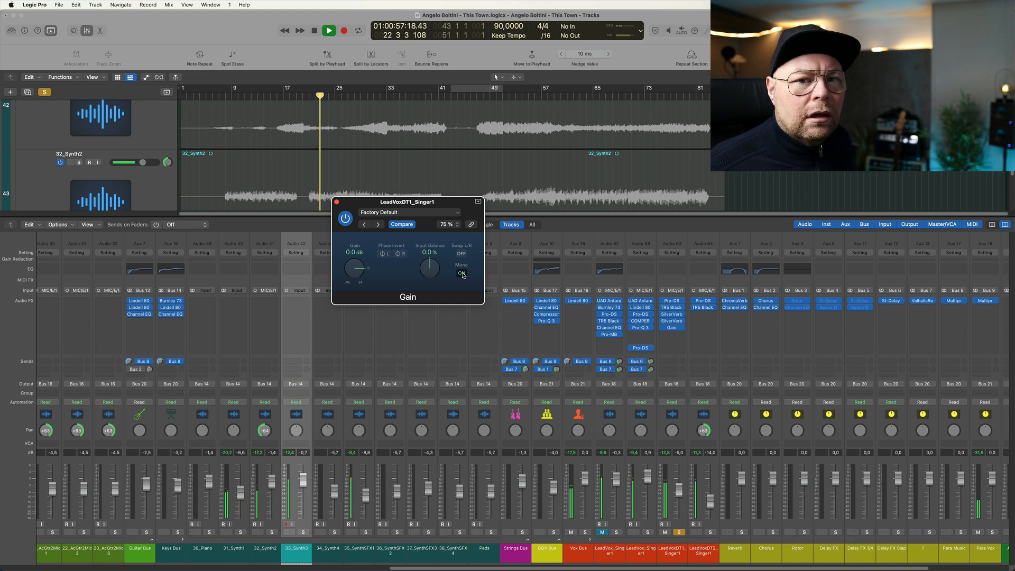
{"action": "key", "text": "space"}
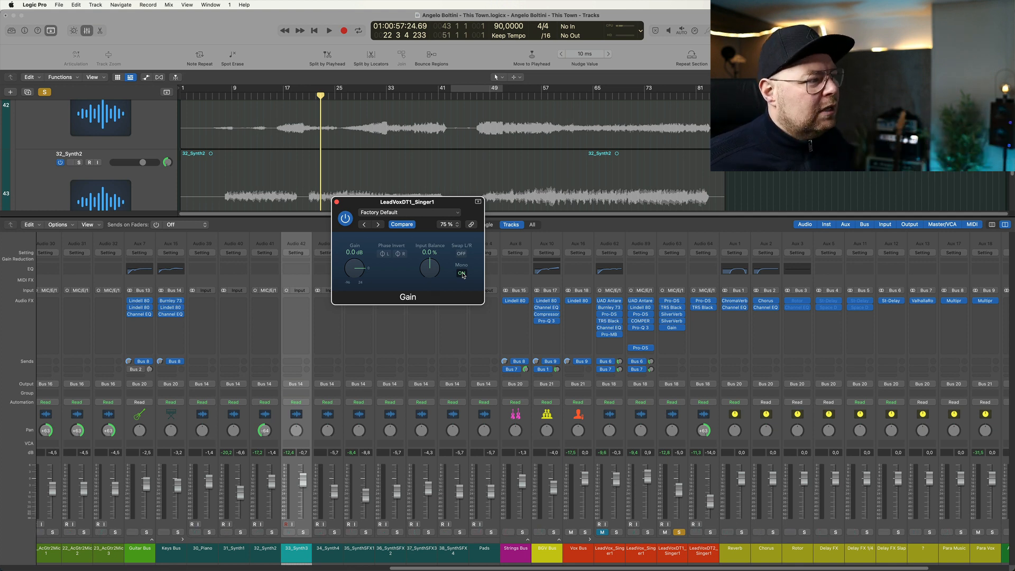
{"action": "key", "text": "space"}
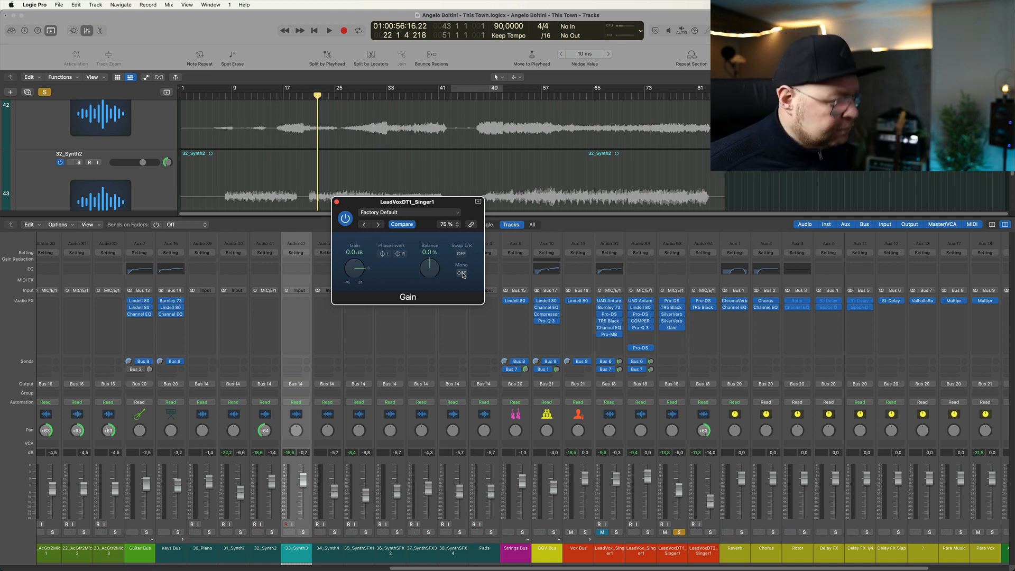
{"action": "key", "text": "space"}
{"action": "left_click", "coordinate": [461, 273]}
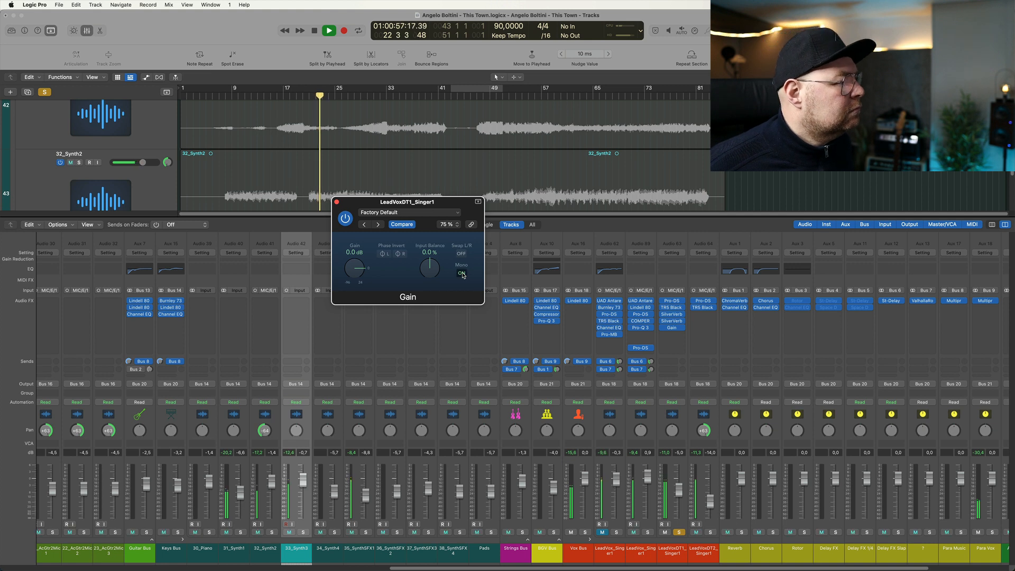
{"action": "key", "text": "space"}
{"action": "left_click", "coordinate": [336, 202]}
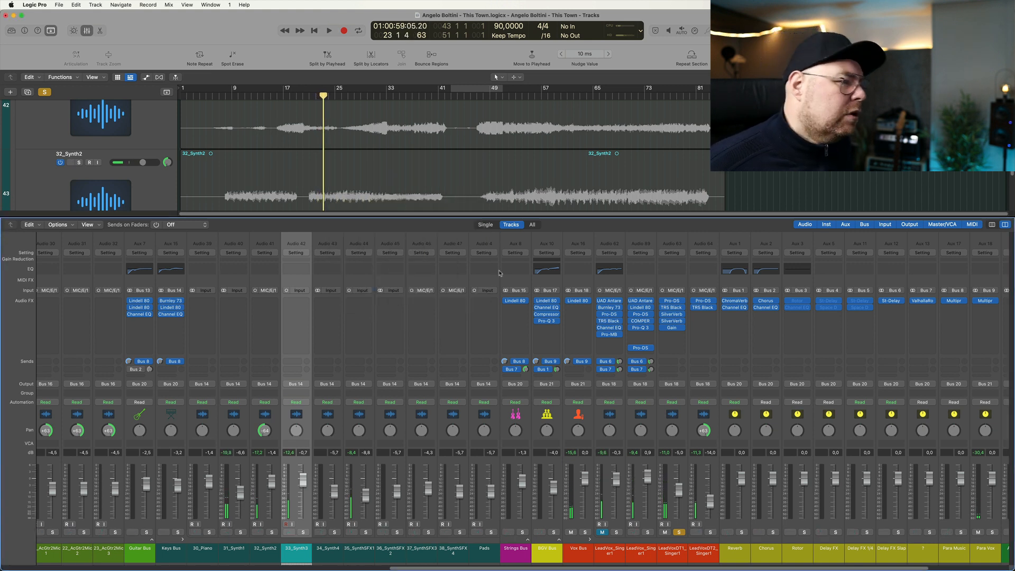
Step: Move both SilverVerbs and the Gain plug-in from LeadVoxDT1_Singer1 to 33_Synth3, and solo the synth instead of the vocal
{"action": "left_click_drag", "start_coordinate": [674, 316], "coordinate": [333, 307]}
{"action": "left_click_drag", "start_coordinate": [332, 306], "coordinate": [300, 303]}
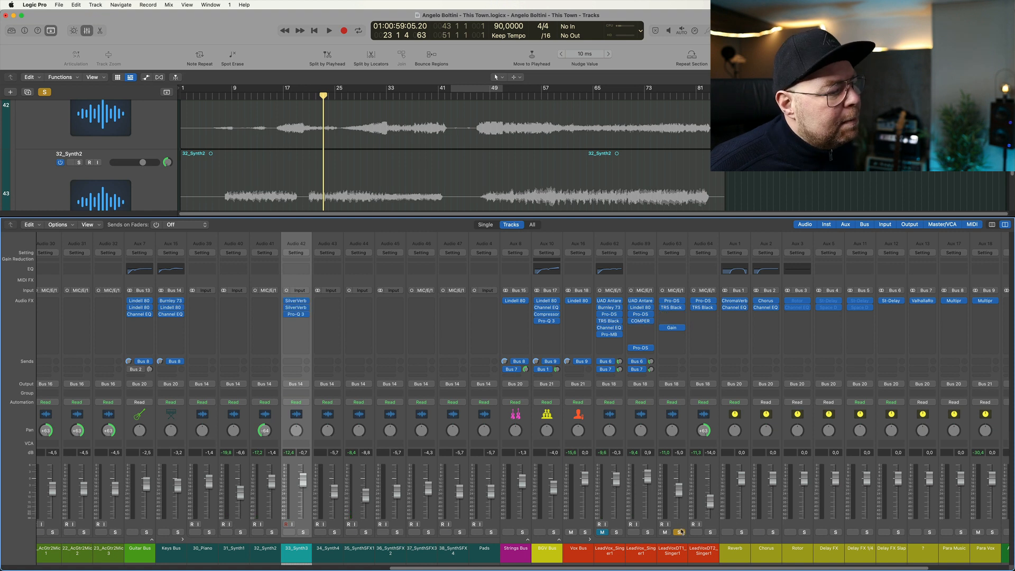
{"action": "left_click", "coordinate": [680, 532]}
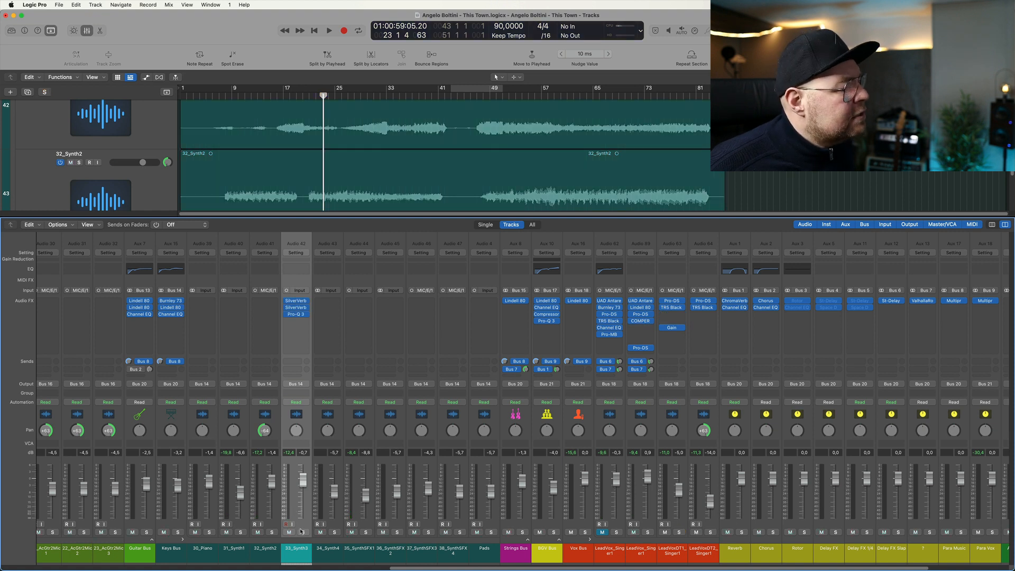
{"action": "left_click", "coordinate": [302, 532]}
{"action": "left_click_drag", "start_coordinate": [276, 343], "coordinate": [296, 314]}
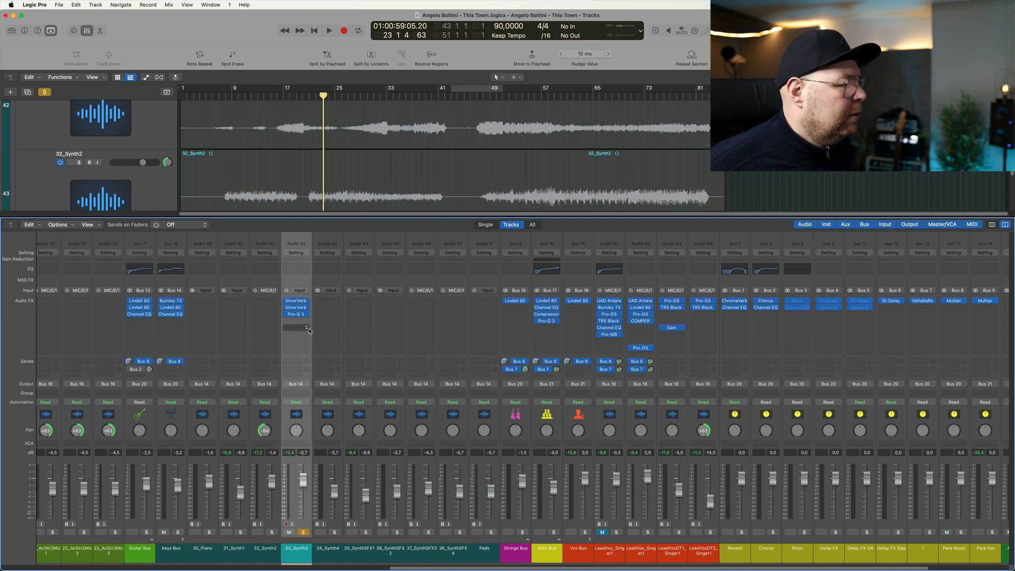
{"action": "left_click", "coordinate": [303, 532]}
{"action": "left_click", "coordinate": [303, 532]}
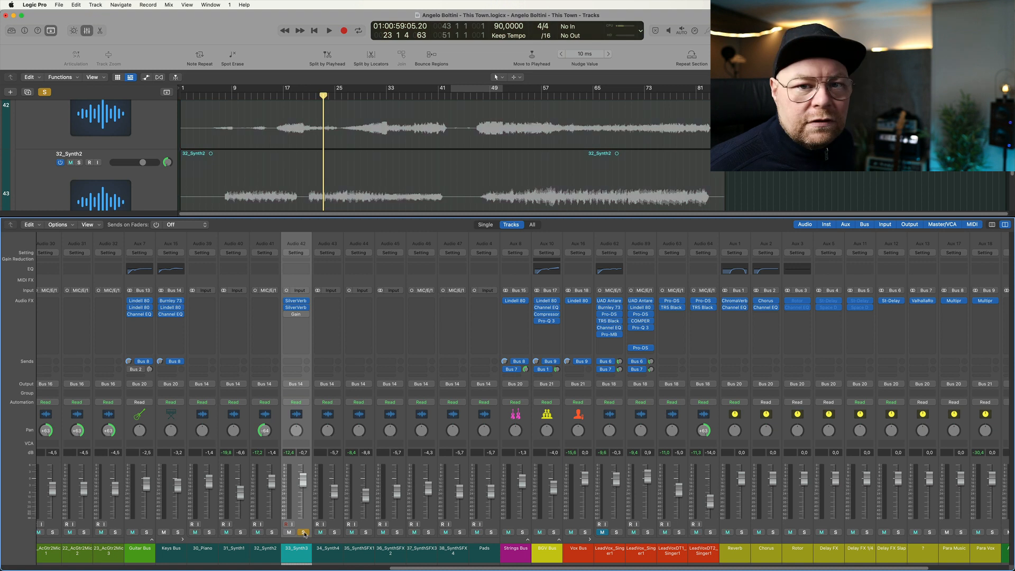
Step: Listen to the soloed 33_Synth3 in stereo with the Gain plug-in bypassed and both SilverVerbs active
{"action": "key", "text": "comma"}
{"action": "key", "text": "space"}
{"action": "key", "text": "space"}
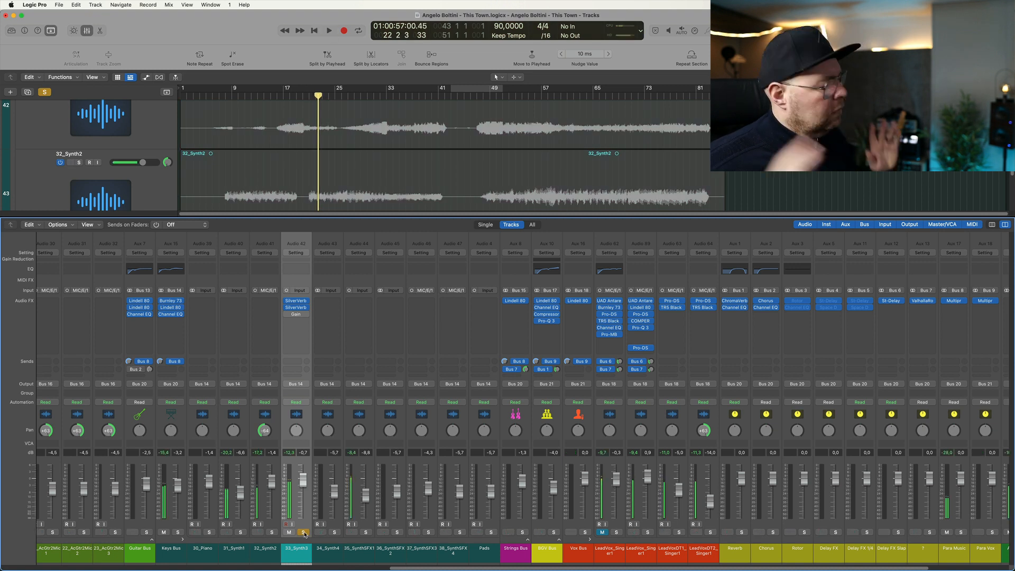
{"action": "key", "text": "comma"}
{"action": "key", "text": "space"}
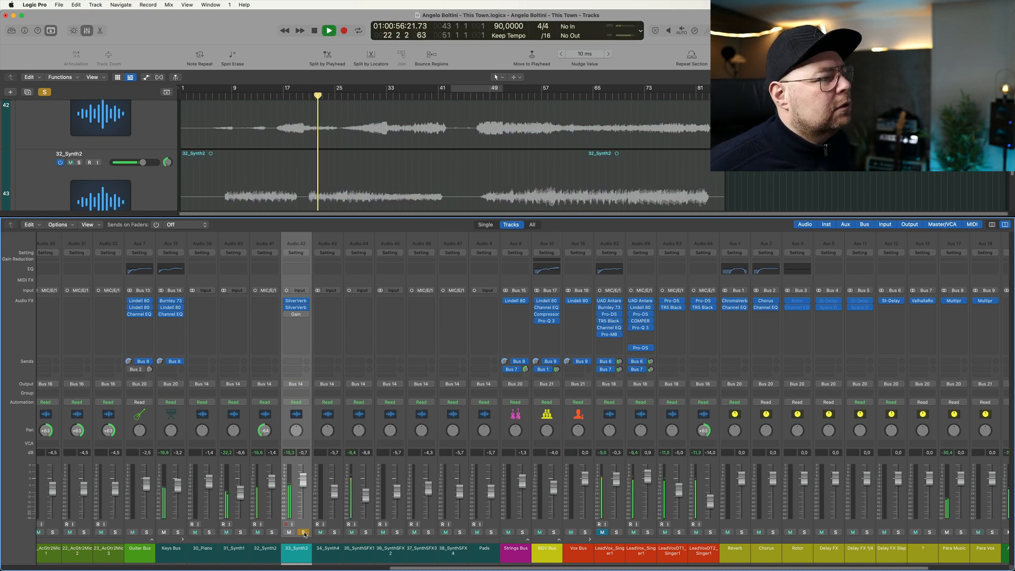
{"action": "mouse_move", "coordinate": [287, 316]}
{"action": "key", "text": "space"}
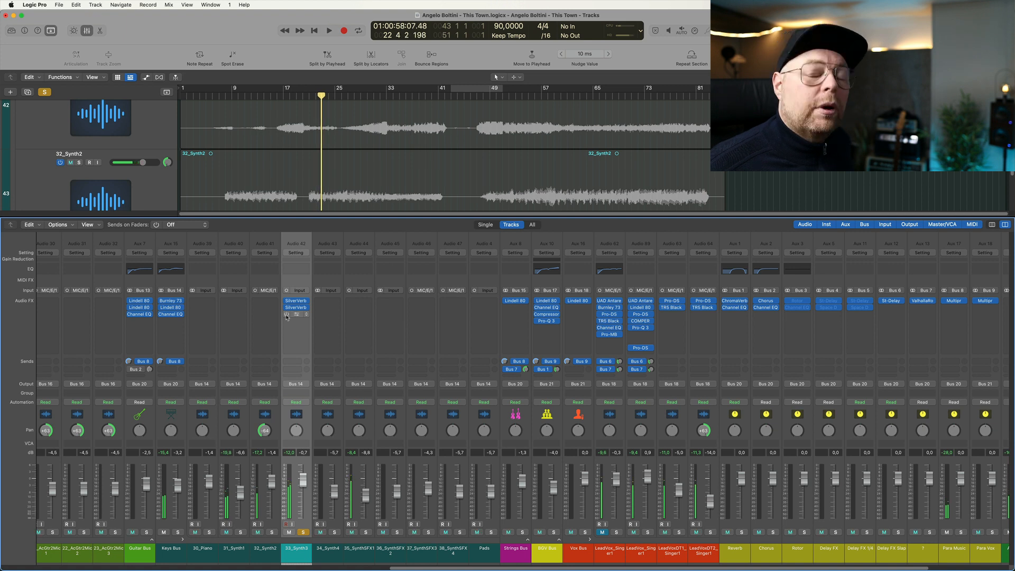
Step: Activate Gain on 33_Synth3 and turn its Mono option on while the synth plays
{"action": "left_click", "coordinate": [293, 314]}
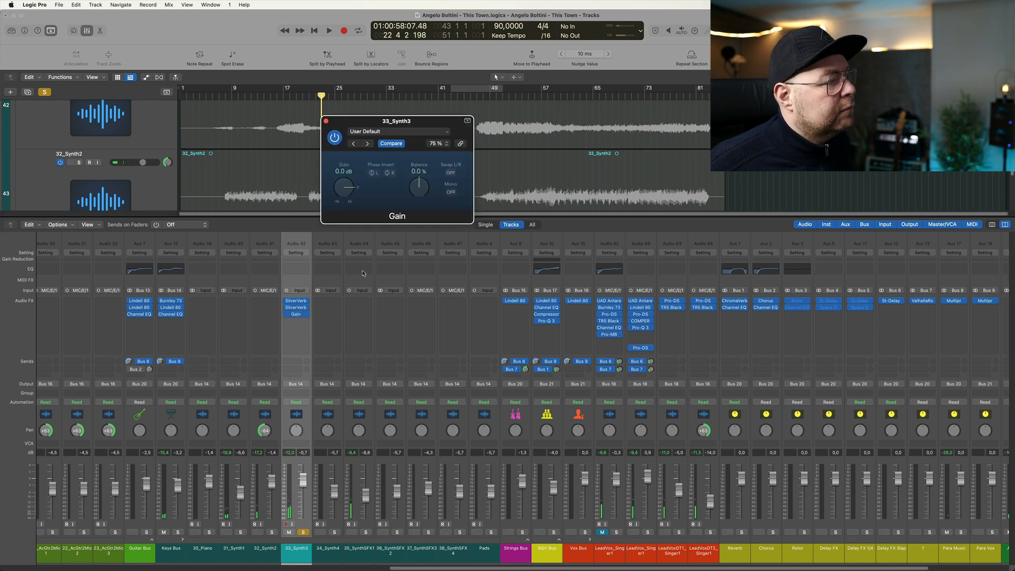
{"action": "key", "text": "comma"}
{"action": "key", "text": "space"}
{"action": "left_click", "coordinate": [451, 193]}
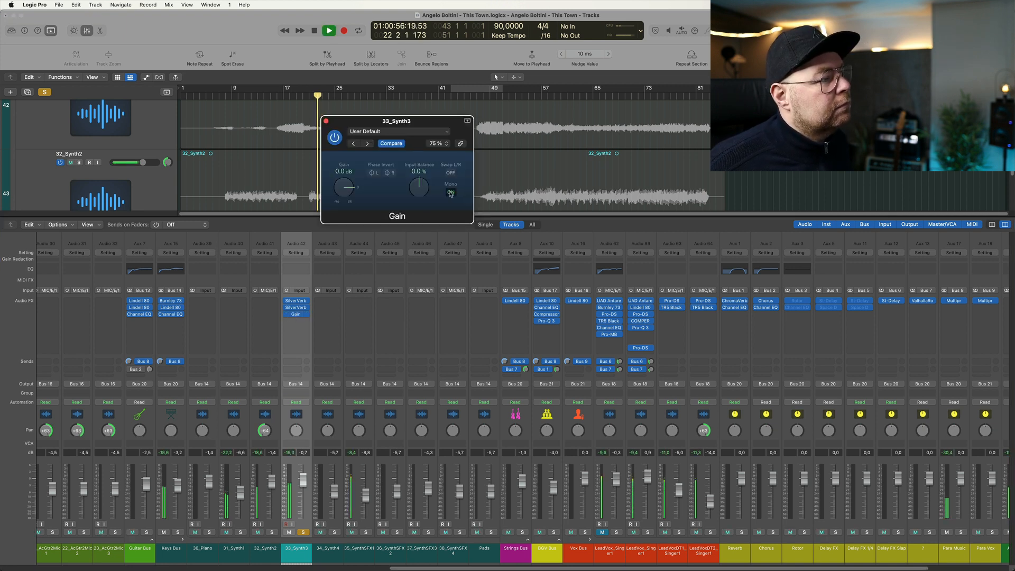
{"action": "key", "text": "space"}
Step: Compare the mono-summed synth with its SilverVerbs bypassed and active
{"action": "left_click", "coordinate": [287, 308]}
{"action": "key", "text": "space"}
{"action": "key", "text": "space"}
{"action": "left_click", "coordinate": [286, 315]}
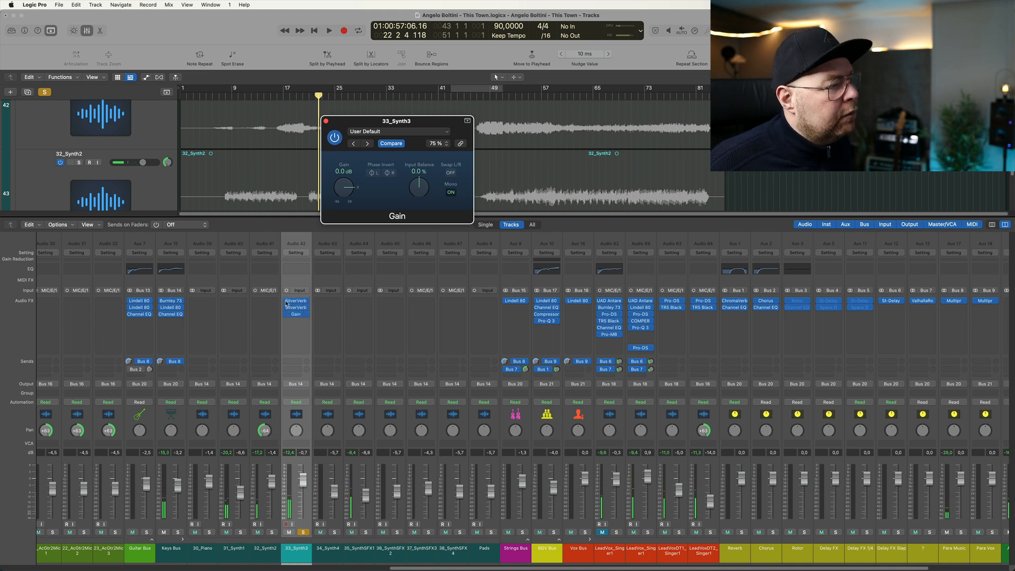
{"action": "key", "text": "space"}
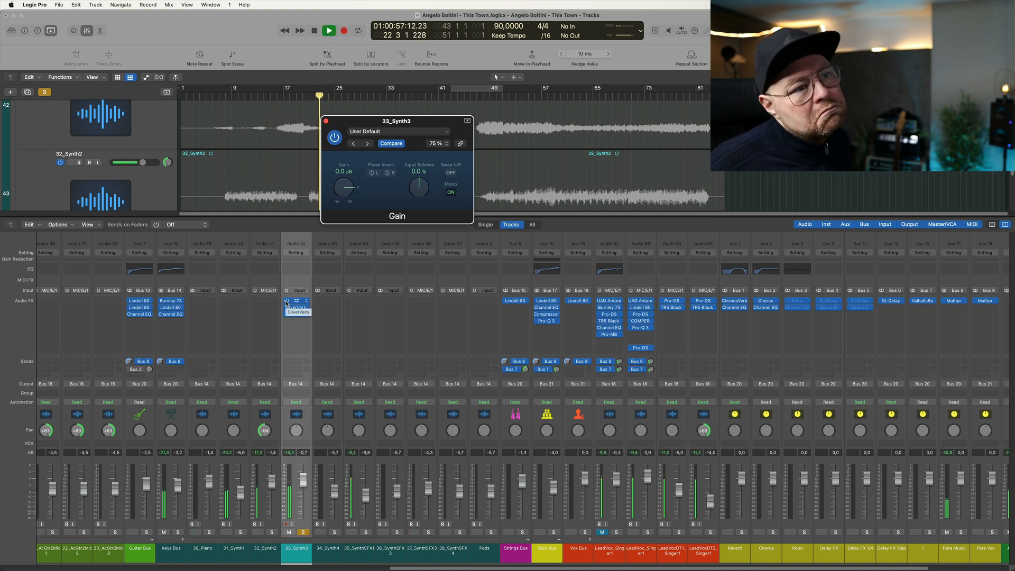
{"action": "key", "text": "space"}
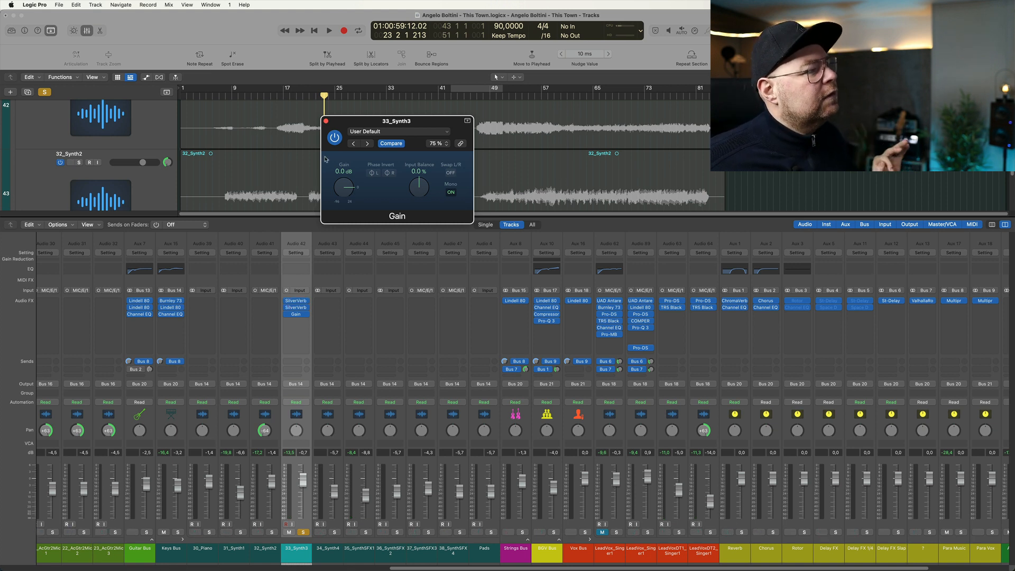
Step: Close the Gain window and replace the second SilverVerb on 33_Synth3 with a dual-mono Tape Delay
{"action": "left_click", "coordinate": [326, 121]}
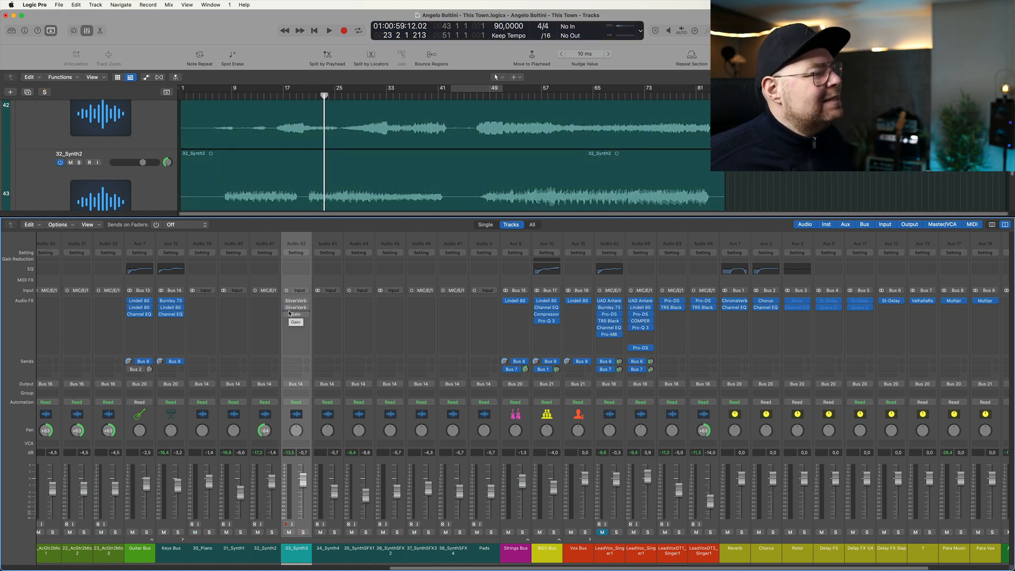
{"action": "left_click", "coordinate": [306, 309]}
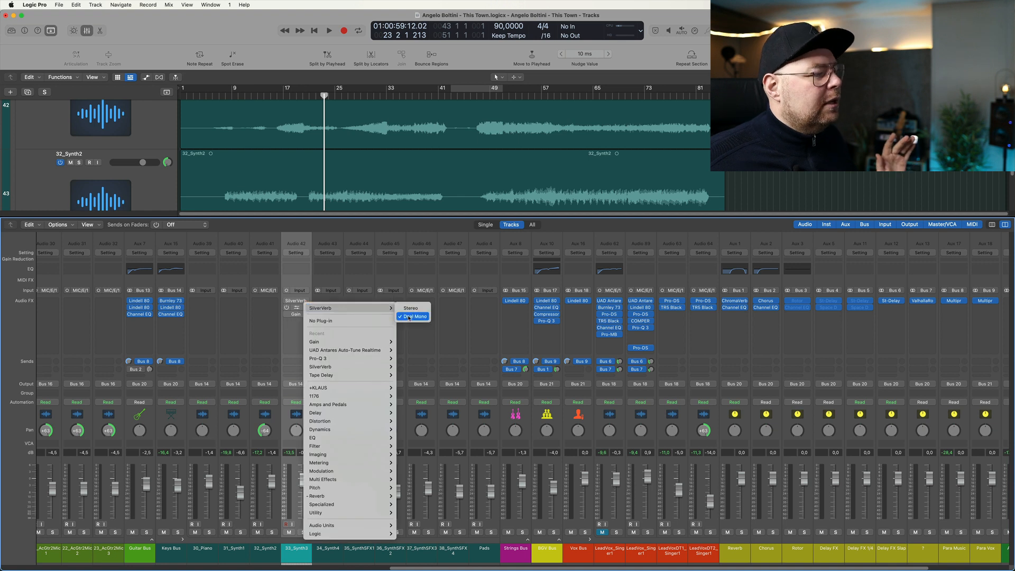
{"action": "mouse_move", "coordinate": [371, 376]}
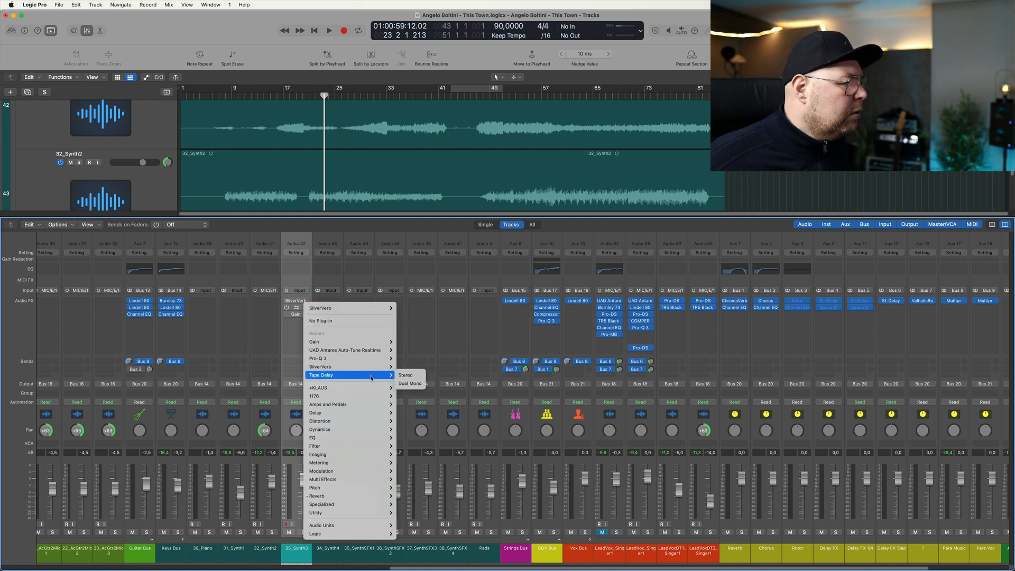
{"action": "left_click", "coordinate": [410, 384]}
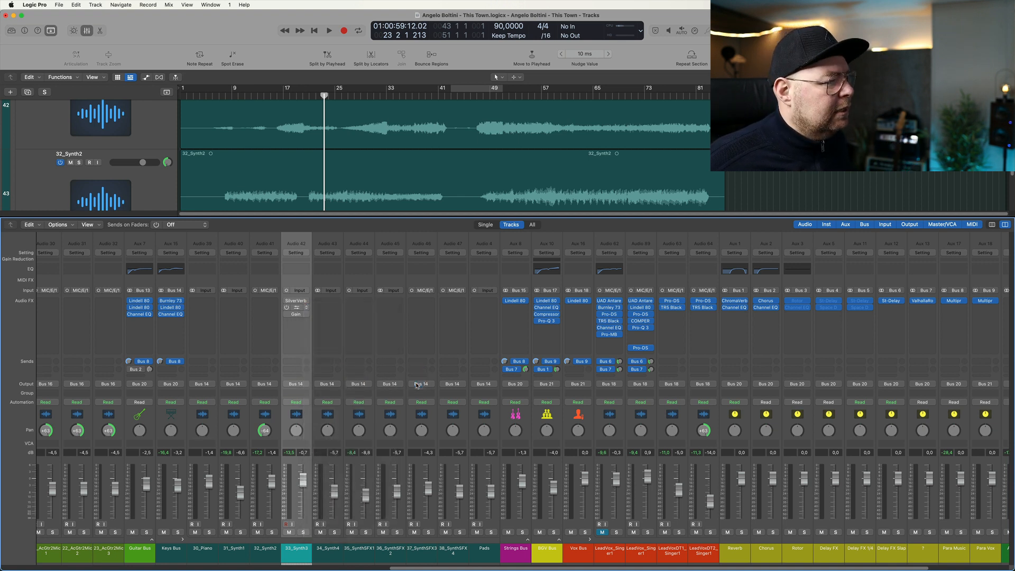
Step: Inspect the remaining SilverVerb's settings on 33_Synth3 and close its window
{"action": "left_click", "coordinate": [298, 301]}
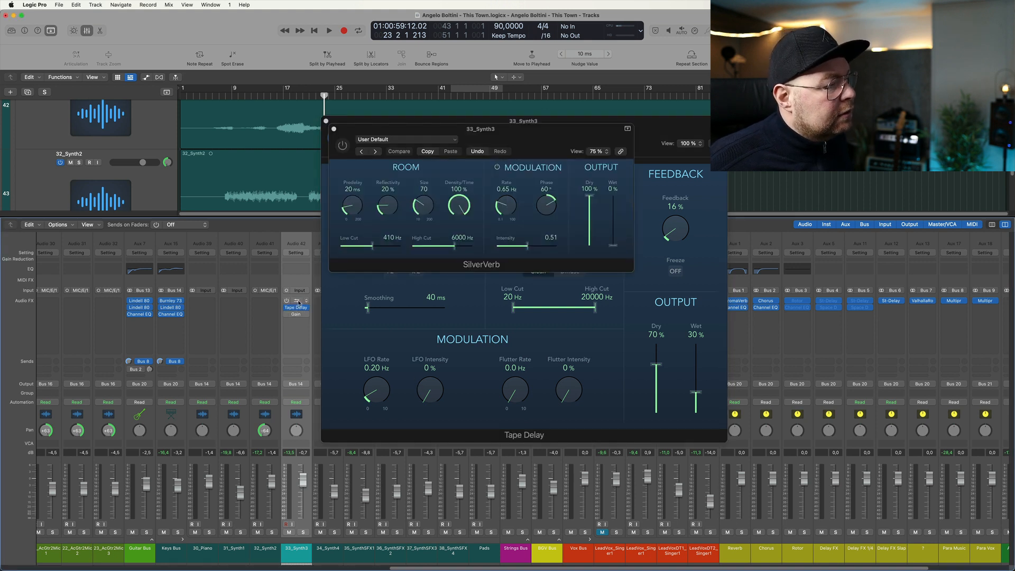
{"action": "left_click_drag", "start_coordinate": [534, 124], "coordinate": [557, 150]}
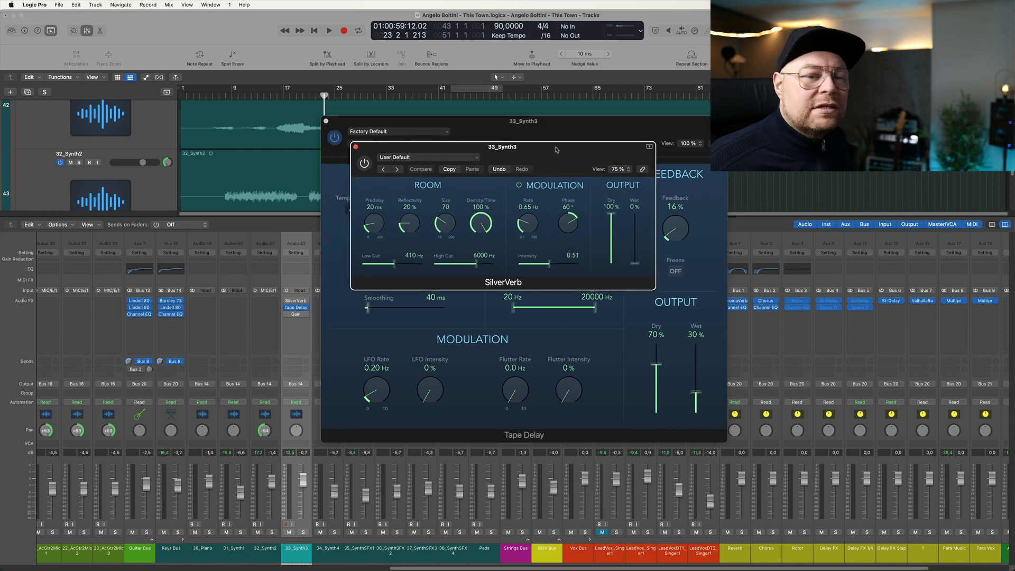
{"action": "left_click", "coordinate": [356, 148]}
{"action": "left_click", "coordinate": [296, 300]}
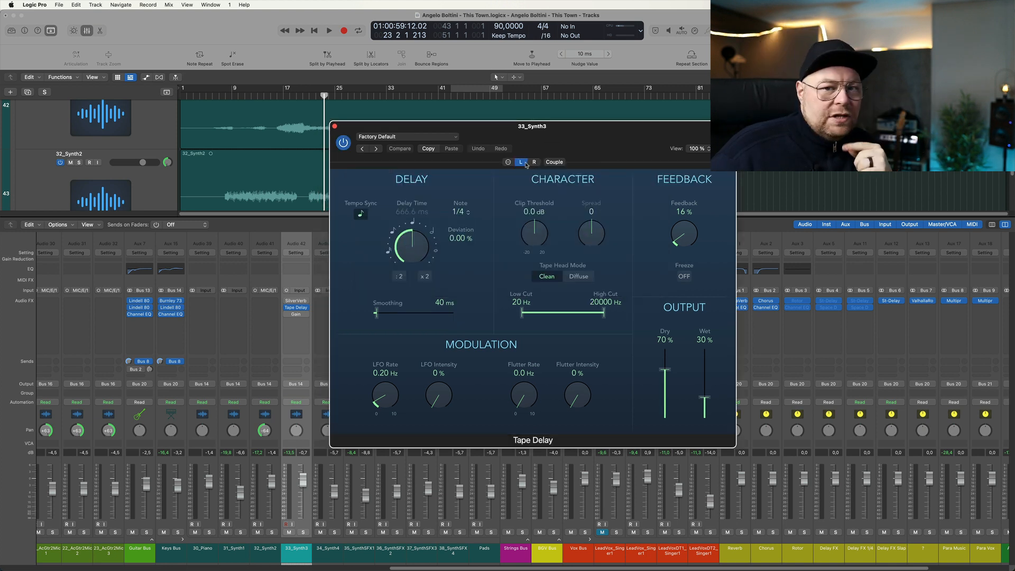
Step: Set the Tape Delay's left side to 100% dry and 0% wet, and its right side to 0% feedback, 0% dry and 100% wet
{"action": "left_click_drag", "start_coordinate": [673, 376], "coordinate": [666, 320]}
{"action": "left_click_drag", "start_coordinate": [706, 399], "coordinate": [705, 419]}
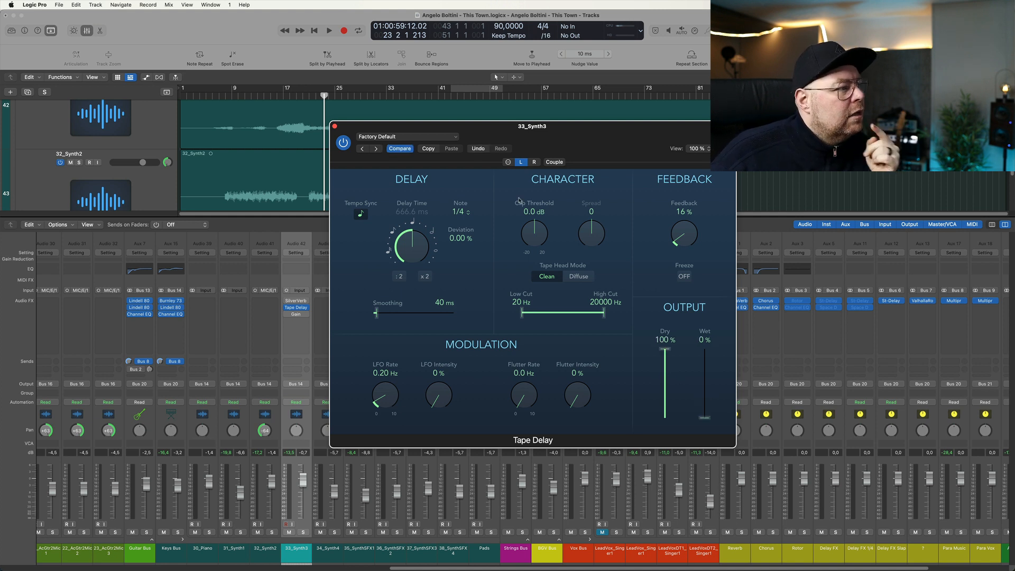
{"action": "left_click", "coordinate": [534, 162]}
{"action": "left_click_drag", "start_coordinate": [685, 231], "coordinate": [700, 311]}
{"action": "left_click_drag", "start_coordinate": [662, 376], "coordinate": [676, 495]}
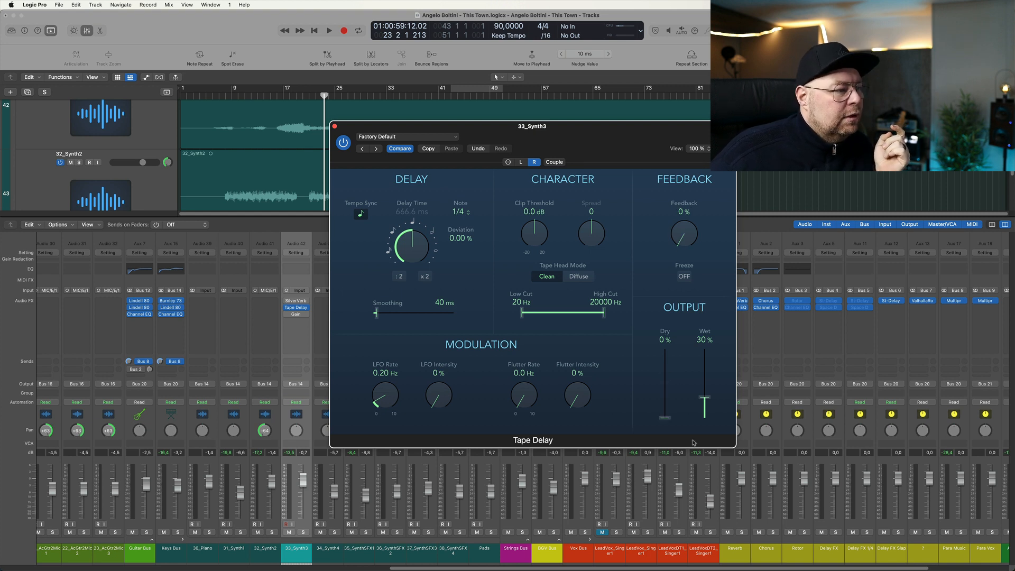
{"action": "left_click_drag", "start_coordinate": [706, 400], "coordinate": [705, 336]}
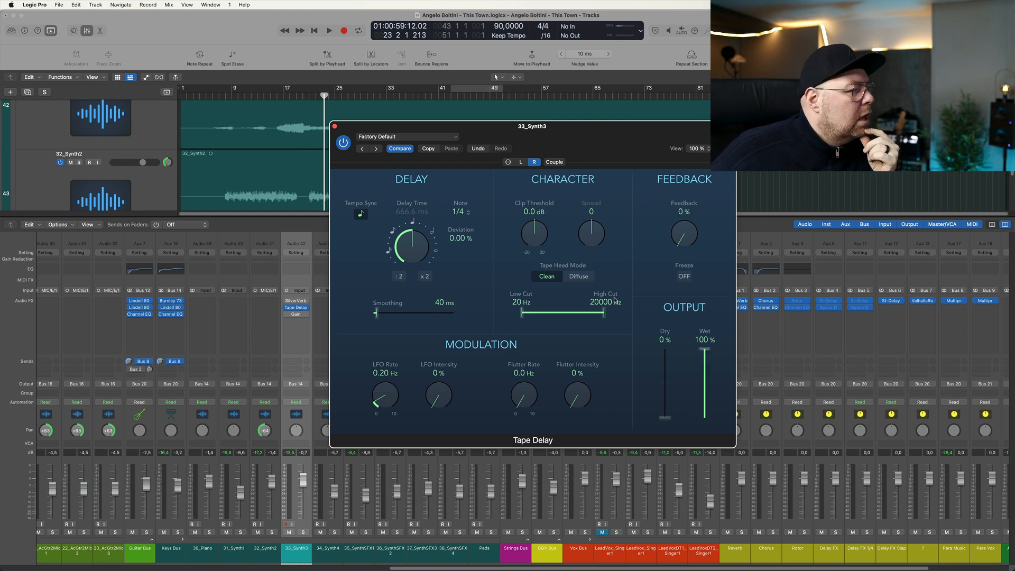
Step: On the right side, disable Tempo Sync, set Delay Time and Smoothing to 0 ms, LFO to 0.02 Hz at 100%, and Flutter to 0.2 Hz at 3%
{"action": "left_click_drag", "start_coordinate": [412, 236], "coordinate": [402, 346]}
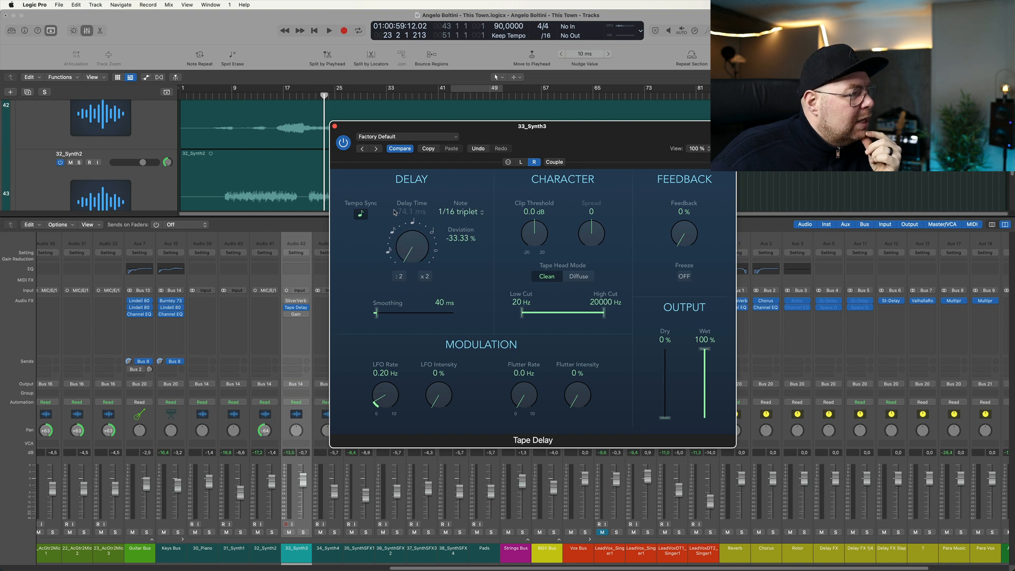
{"action": "left_click", "coordinate": [362, 214]}
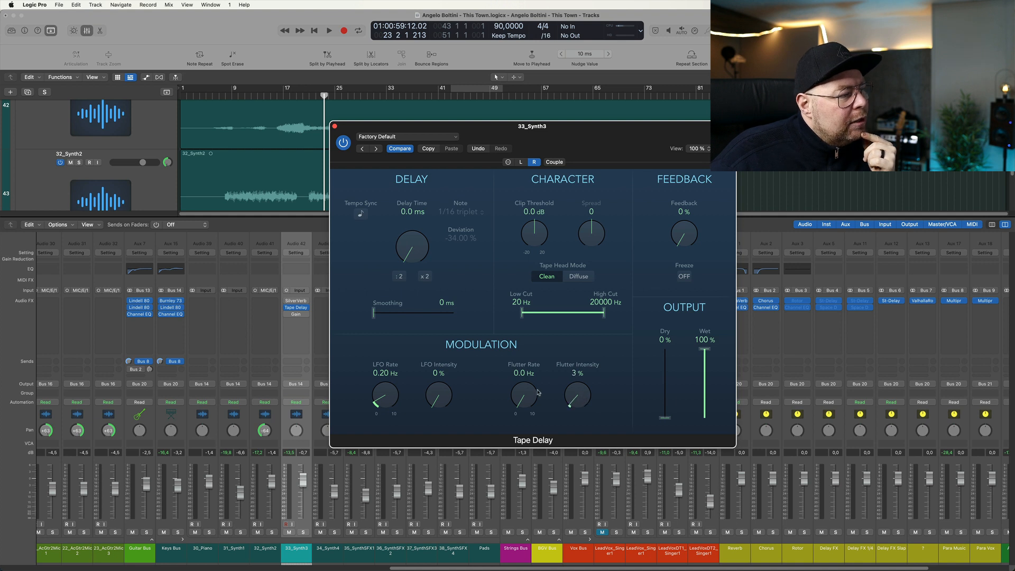
{"action": "left_click_drag", "start_coordinate": [452, 392], "coordinate": [470, 381]}
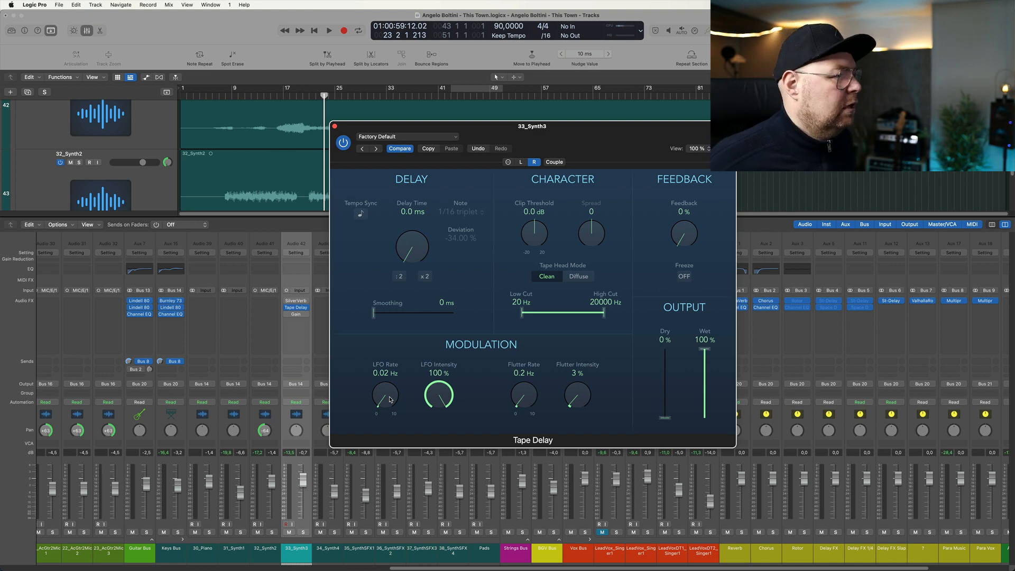
Step: Bypass the Tape Delay, solo 33_Synth3 and listen to the synth without its widening effects
{"action": "left_click", "coordinate": [343, 142]}
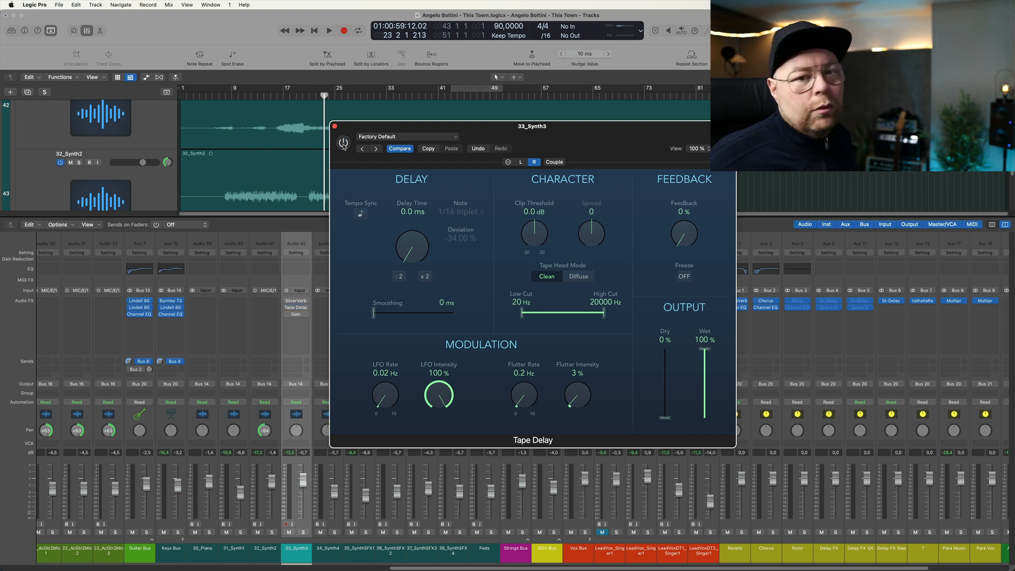
{"action": "key", "text": "space"}
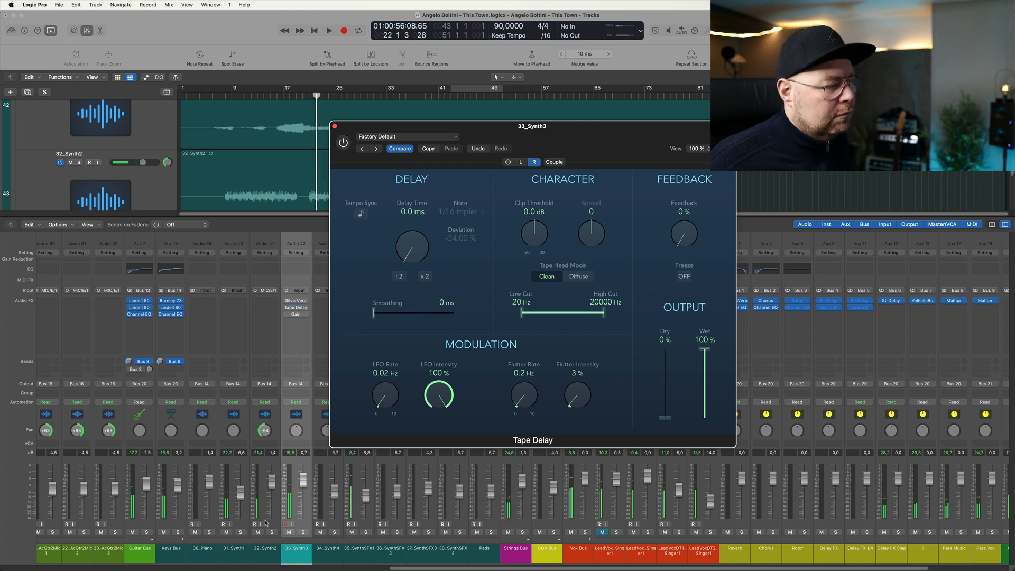
{"action": "left_click", "coordinate": [303, 532]}
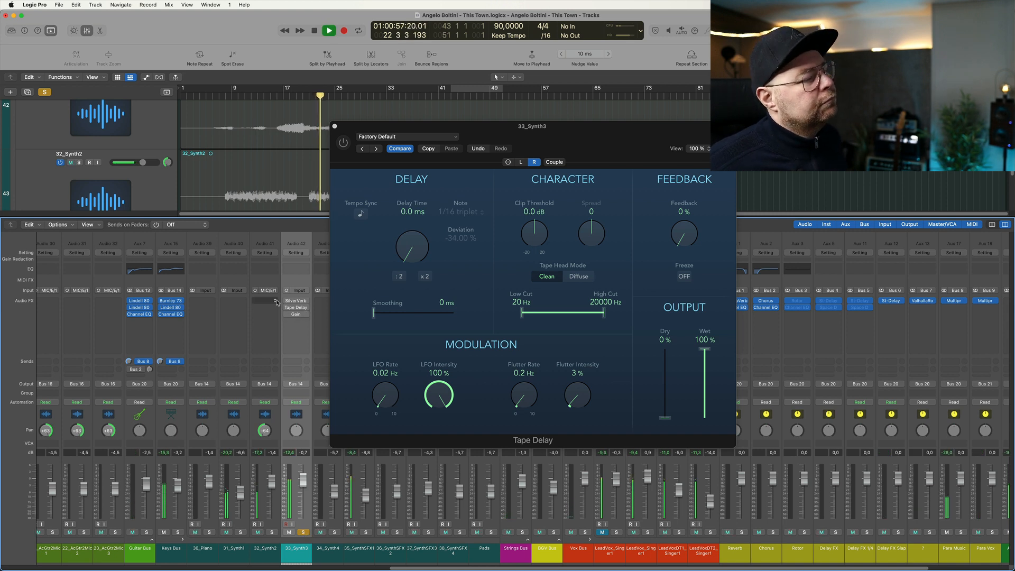
{"action": "key", "text": "space"}
Step: Activate SilverVerb and Tape Delay on 33_Synth3 and listen to the widened synth with Gain bypassed
{"action": "mouse_move", "coordinate": [287, 309]}
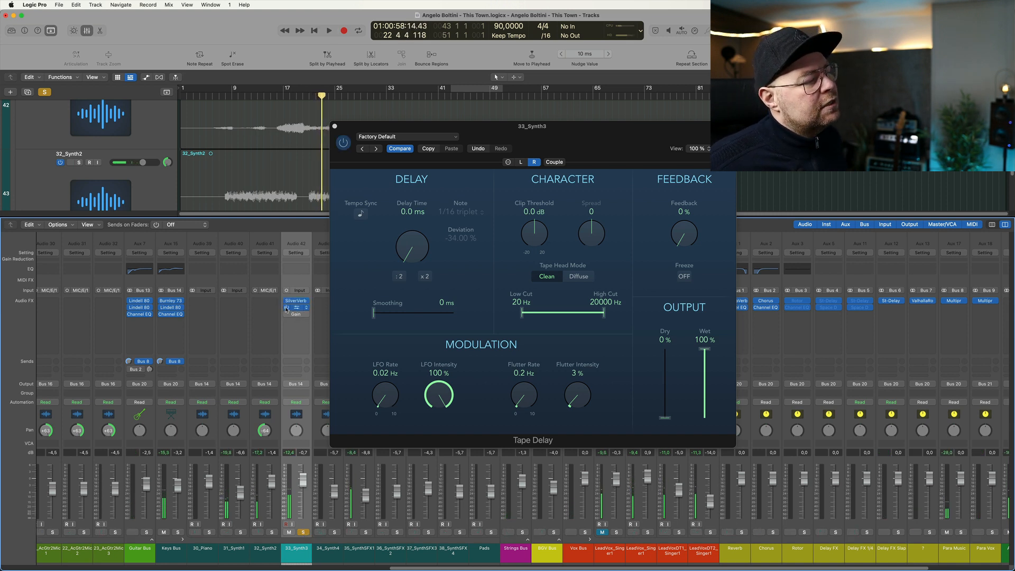
{"action": "key", "text": "space"}
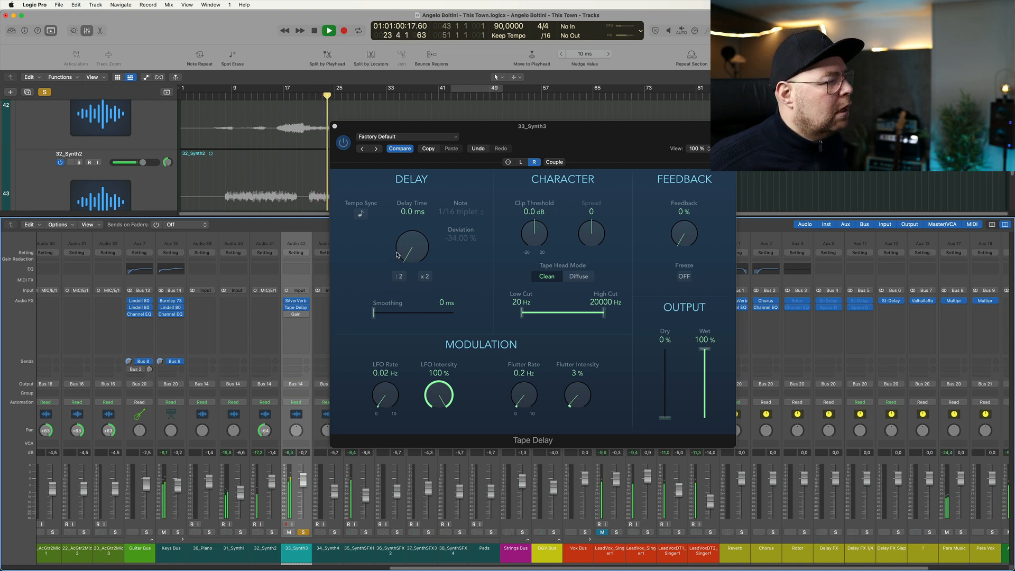
{"action": "key", "text": "space"}
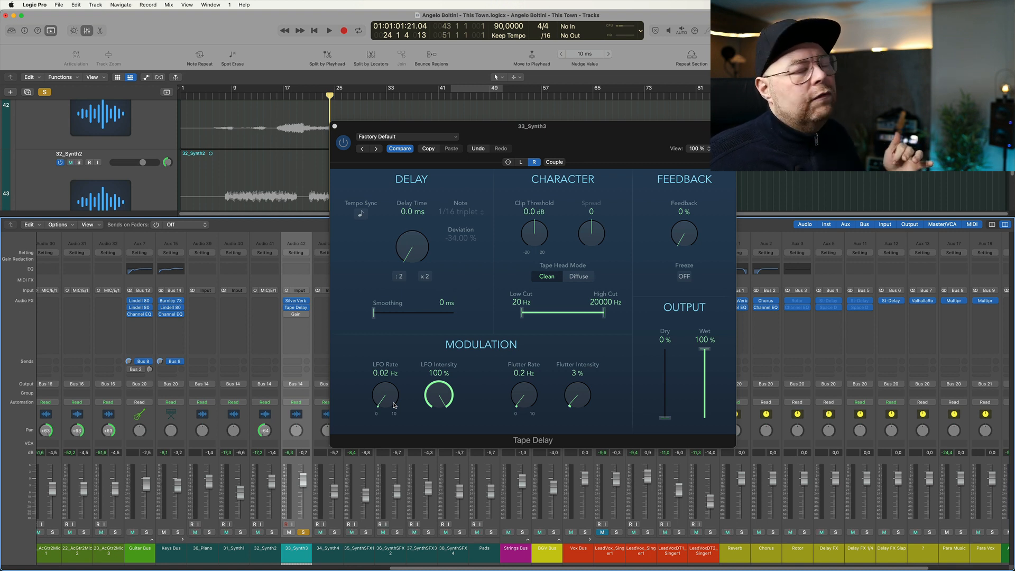
{"action": "key", "text": "space"}
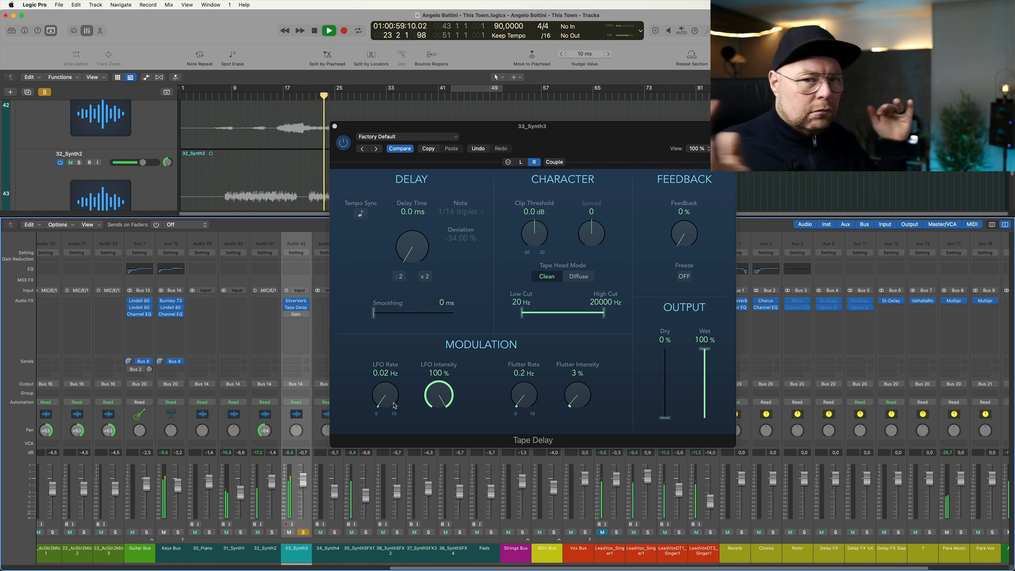
{"action": "key", "text": "space"}
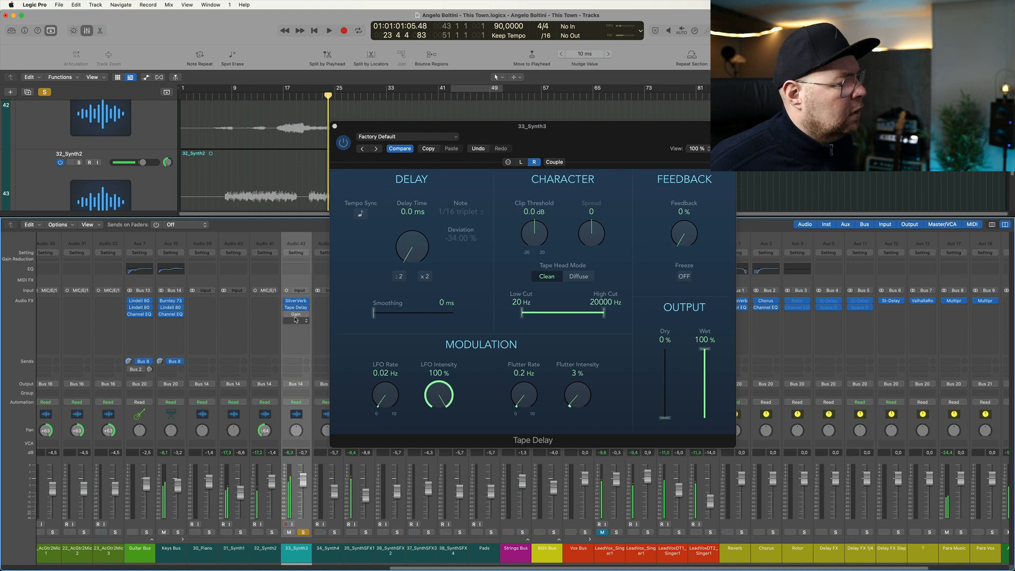
Step: Activate Gain on 33_Synth3 and check the synth with Gain's Mono option off and on during playback
{"action": "left_click", "coordinate": [295, 314]}
{"action": "left_click", "coordinate": [450, 192]}
{"action": "left_click", "coordinate": [334, 137]}
{"action": "key", "text": "space"}
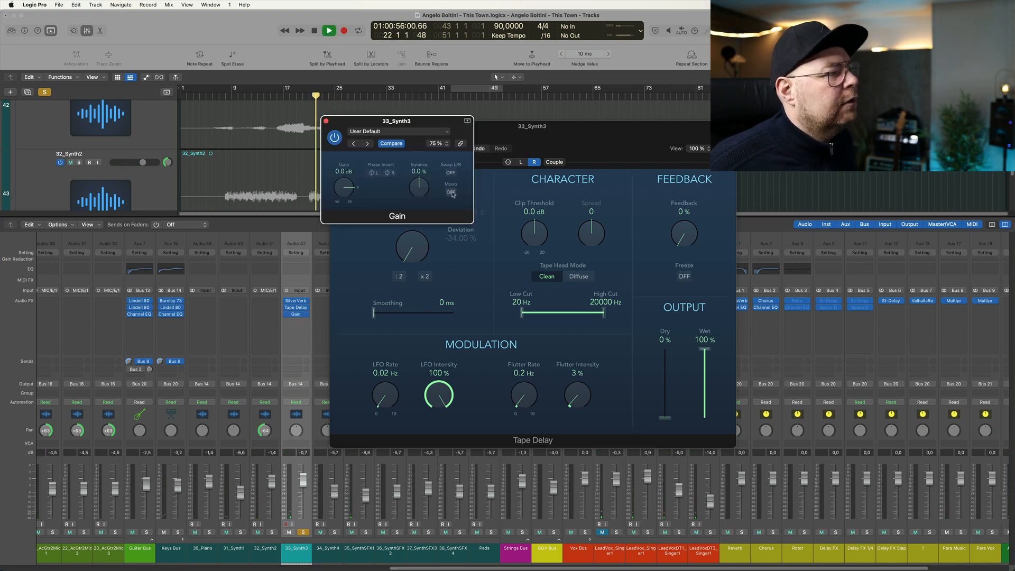
{"action": "left_click", "coordinate": [451, 192]}
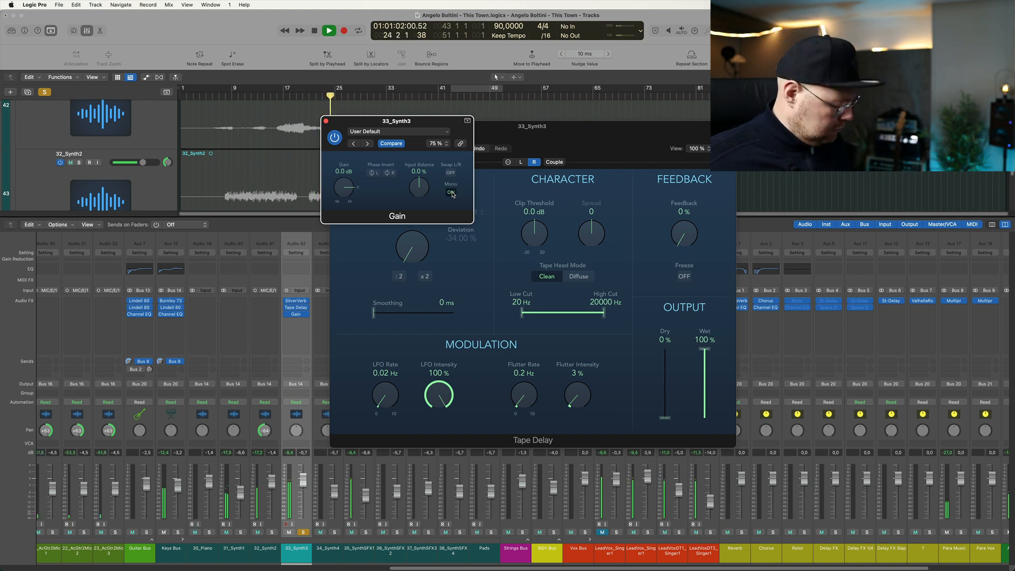
{"action": "key", "text": "space"}
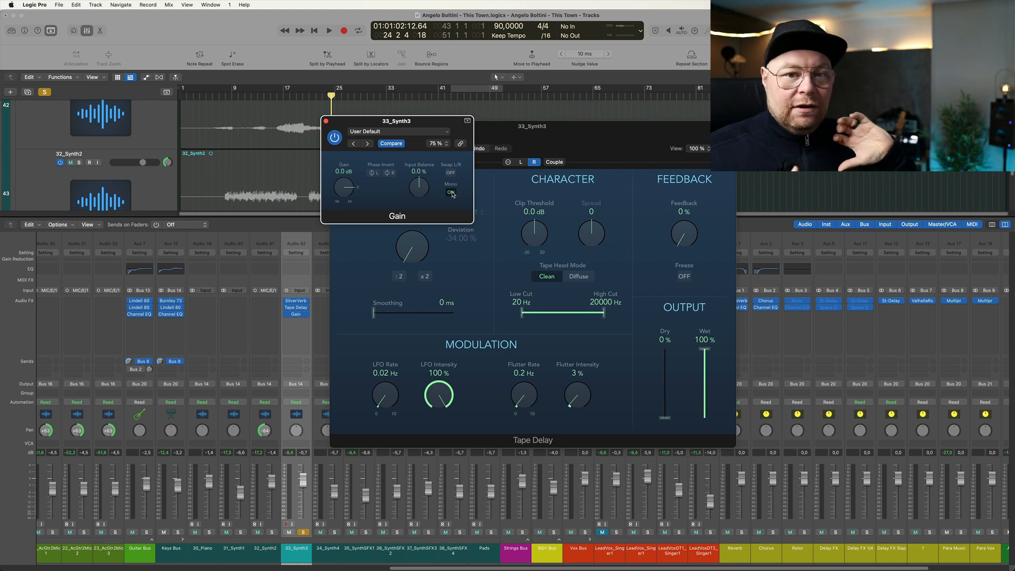
Step: Move the Gain window clear of the Tape Delay and set the right side's Delay Time to 18 ms
{"action": "left_click_drag", "start_coordinate": [370, 121], "coordinate": [211, 140]}
{"action": "left_click", "coordinate": [383, 167]}
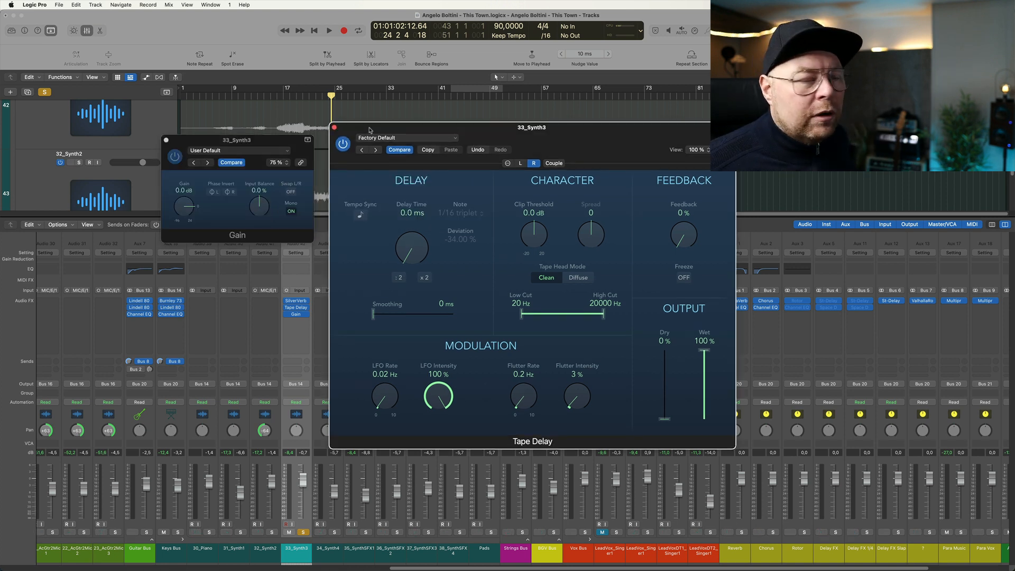
{"action": "double_click", "coordinate": [418, 212]}
{"action": "type", "text": "18"}
{"action": "key", "text": "Return"}
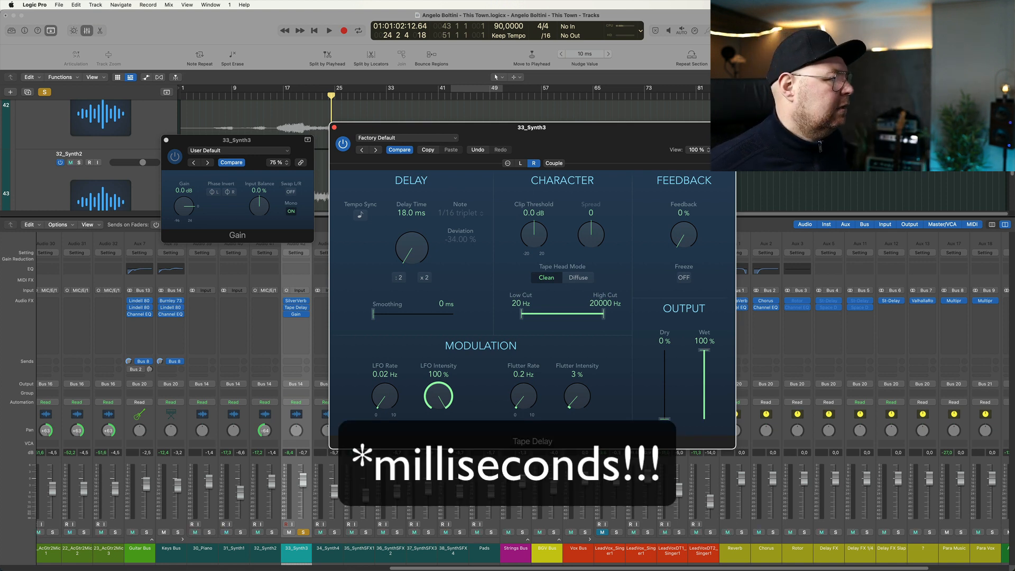
Step: Turn Gain's Mono option off and listen to the delayed synth in stereo
{"action": "left_click", "coordinate": [291, 212]}
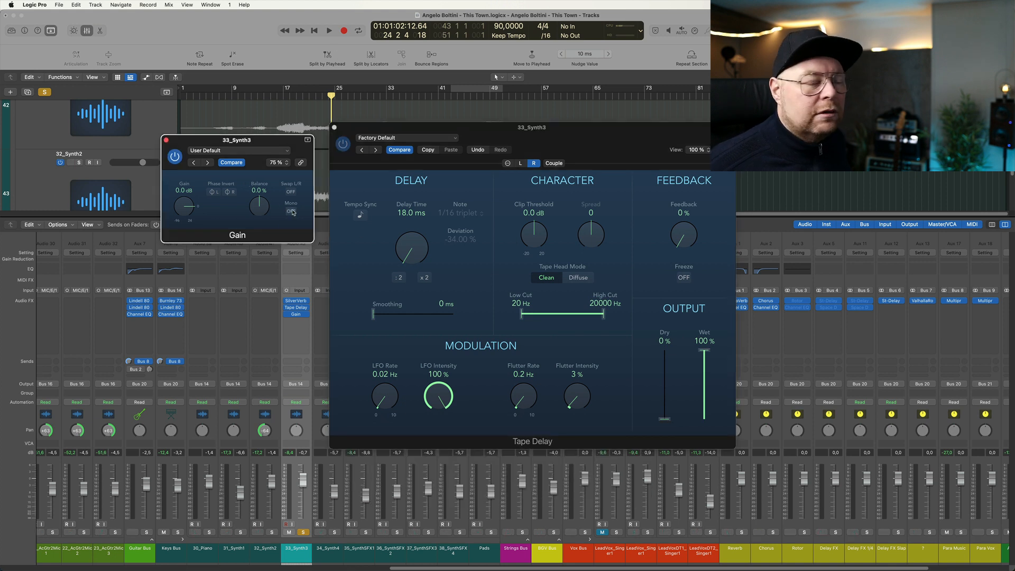
{"action": "key", "text": "space"}
{"action": "key", "text": "space"}
{"action": "key", "text": "space"}
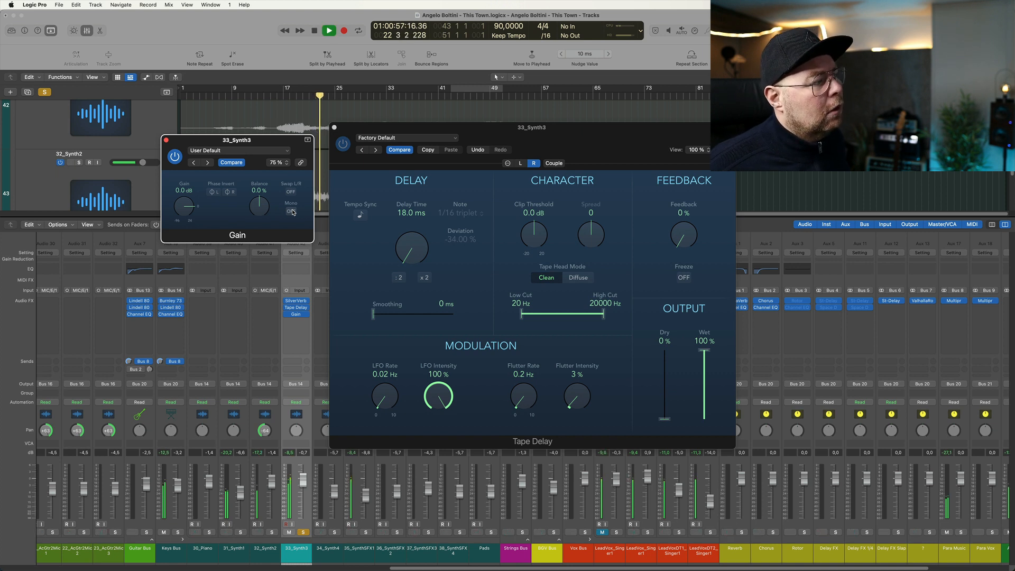
{"action": "key", "text": "space"}
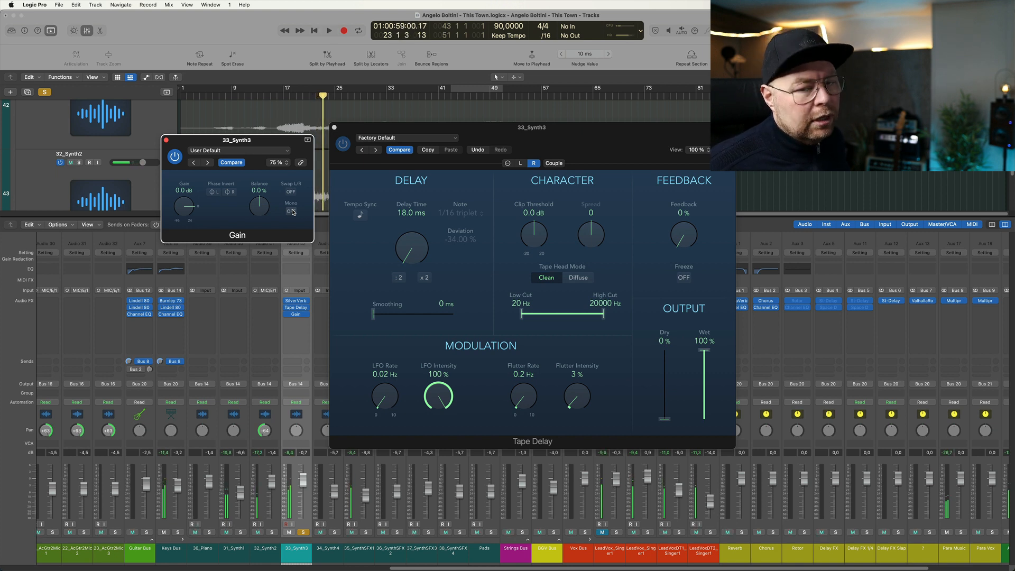
Step: Compare the delayed synth in mono and stereo by toggling Gain's Mono option, ending with Mono on
{"action": "key", "text": "space"}
{"action": "left_click", "coordinate": [292, 211]}
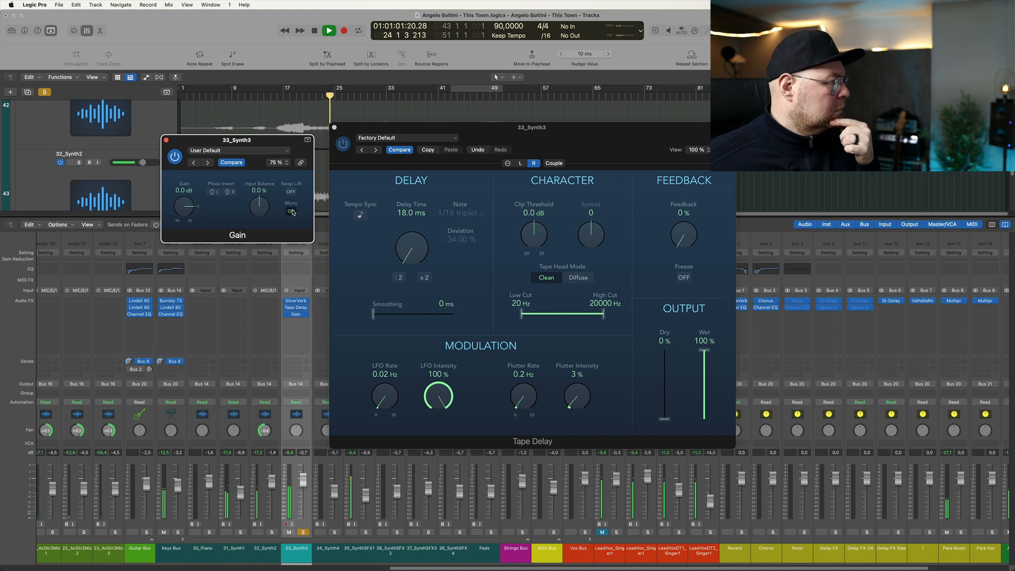
{"action": "key", "text": "space"}
{"action": "left_click", "coordinate": [292, 212]}
{"action": "key", "text": "space"}
{"action": "key", "text": "space"}
{"action": "left_click", "coordinate": [294, 212]}
Step: Set the Tape Delay's right-side Delay Time to 0 ms and listen to the mono-summed synth
{"action": "left_click_drag", "start_coordinate": [402, 245], "coordinate": [415, 267]}
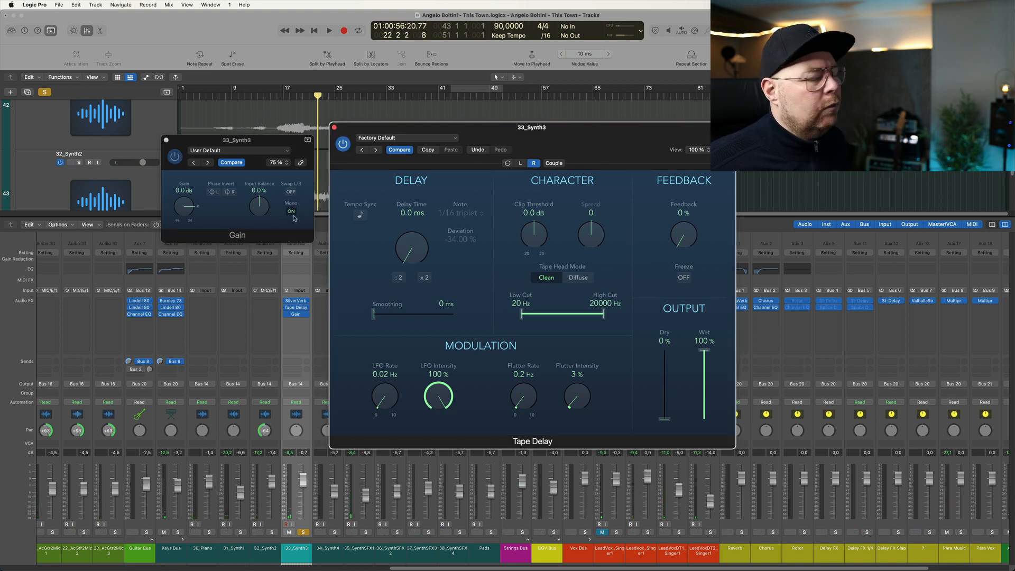
{"action": "key", "text": "space"}
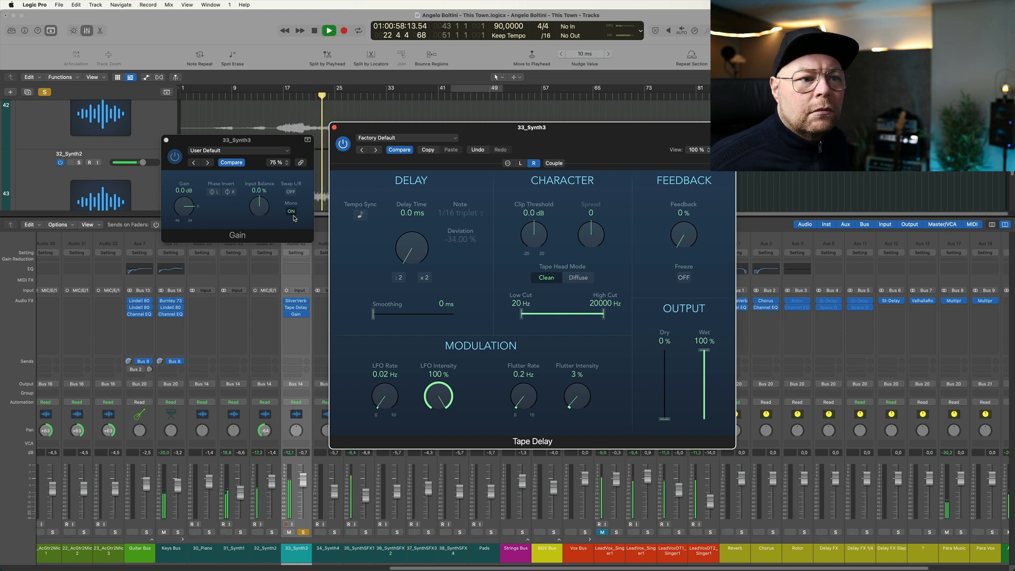
{"action": "key", "text": "space"}
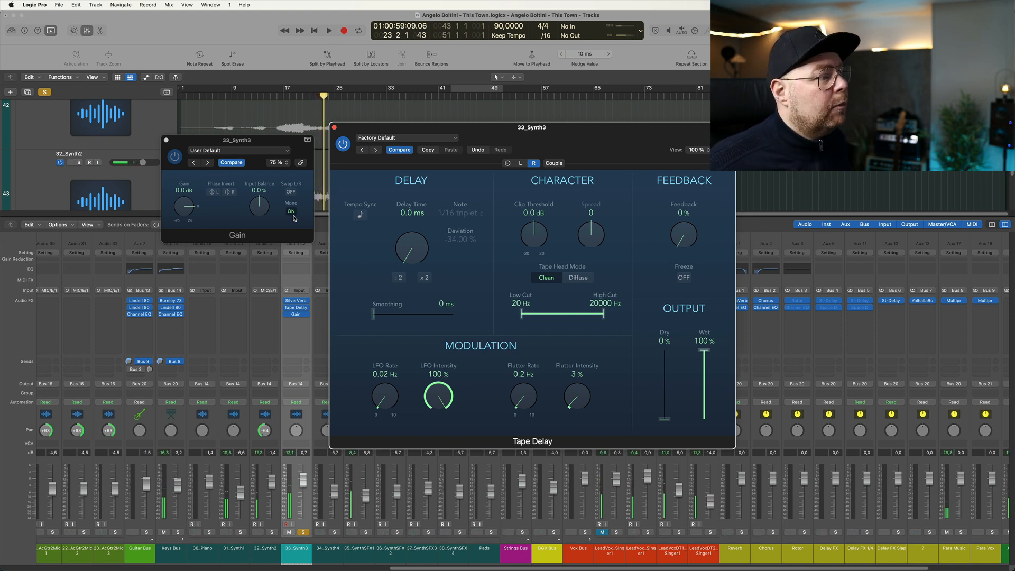
Step: Set the Tape Delay's right-side Delay Time back to 18 ms
{"action": "double_click", "coordinate": [412, 213]}
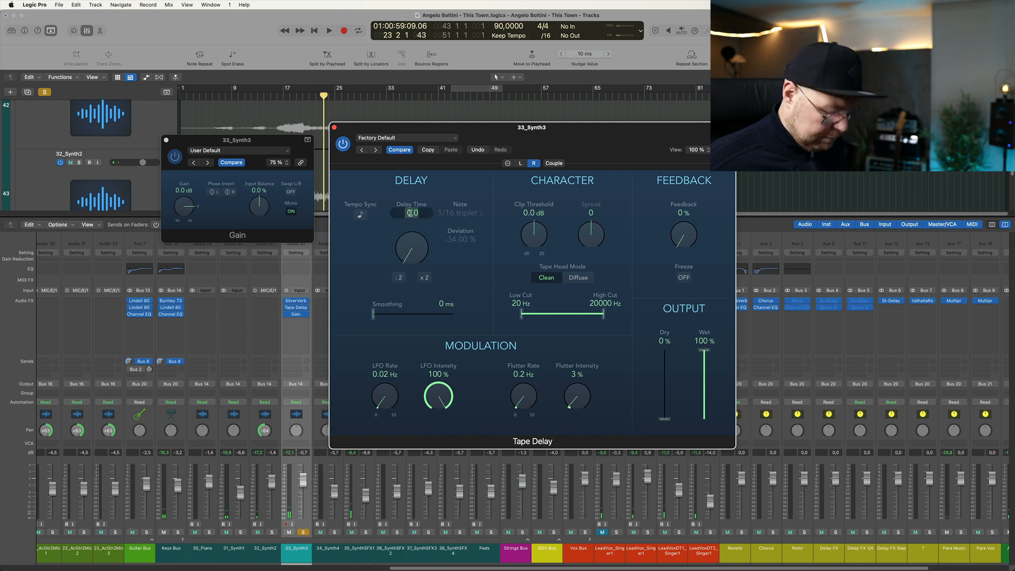
{"action": "type", "text": "18"}
{"action": "key", "text": "Return"}
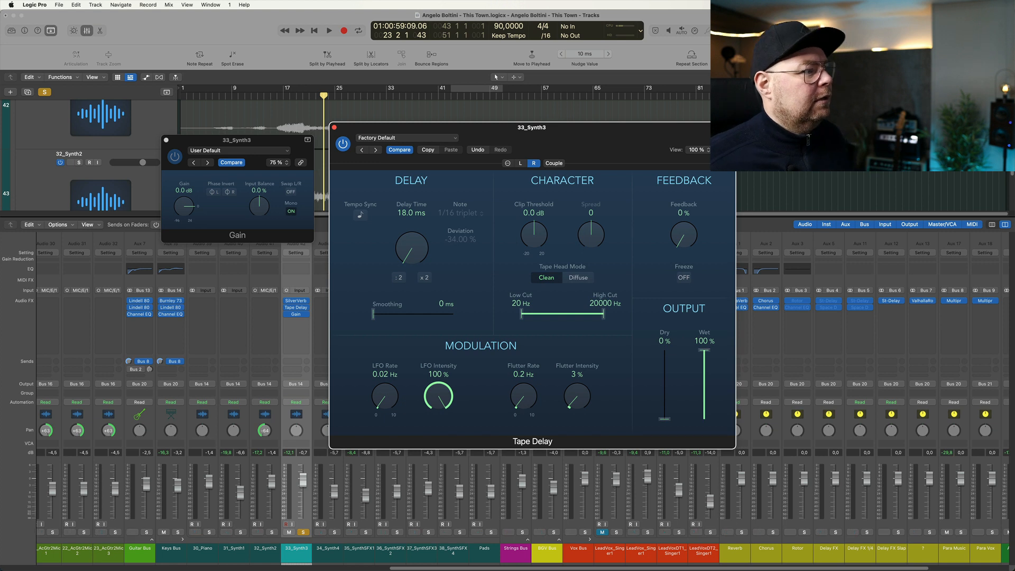
Step: Compare the delayed synth in stereo and mono with Gain's Mono option, leave Mono off, and close both plug-in windows
{"action": "key", "text": "space"}
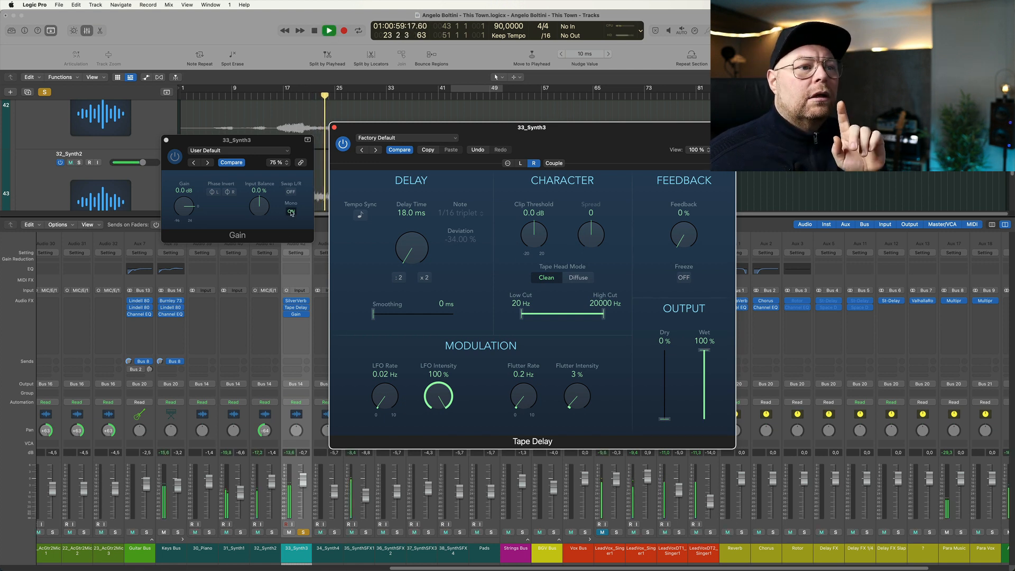
{"action": "left_click", "coordinate": [291, 212]}
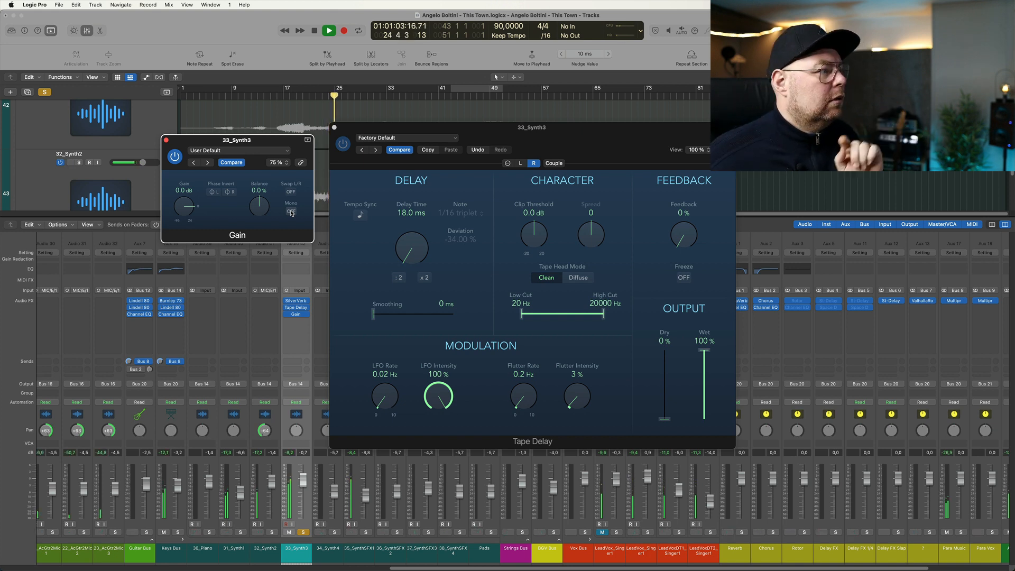
{"action": "left_click", "coordinate": [291, 212]}
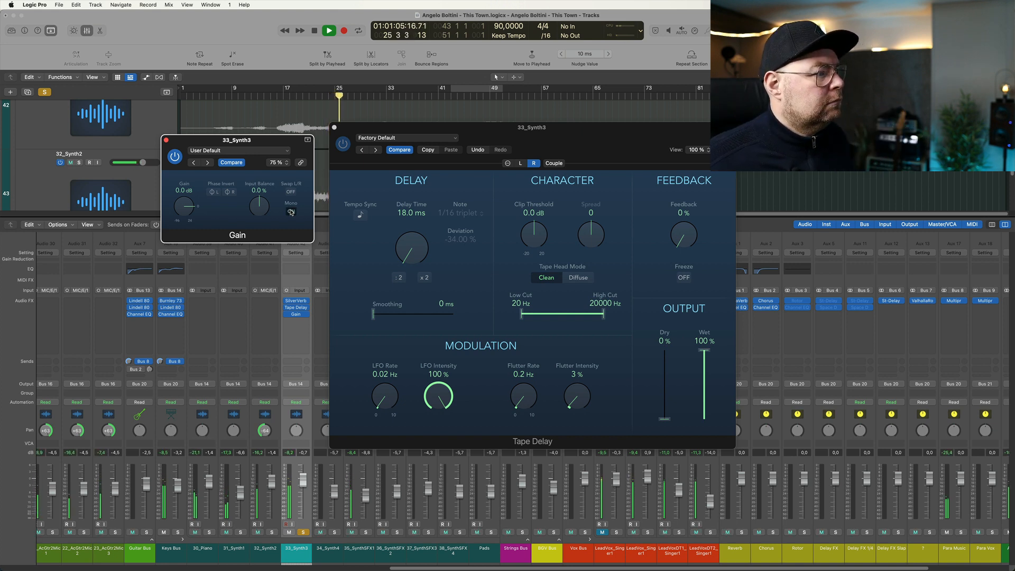
{"action": "key", "text": "space"}
{"action": "left_click", "coordinate": [291, 212]}
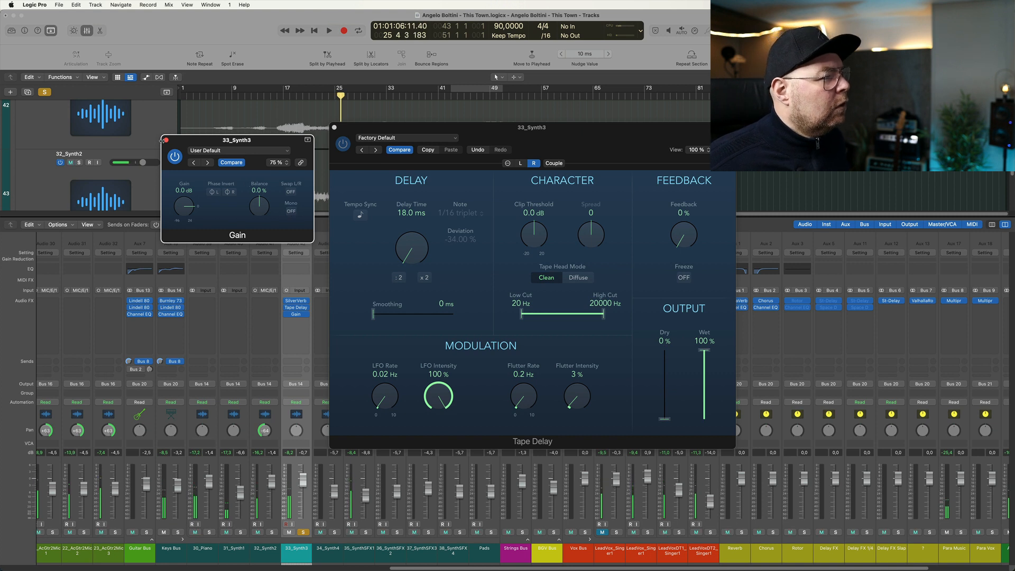
{"action": "left_click", "coordinate": [165, 140]}
{"action": "left_click", "coordinate": [335, 128]}
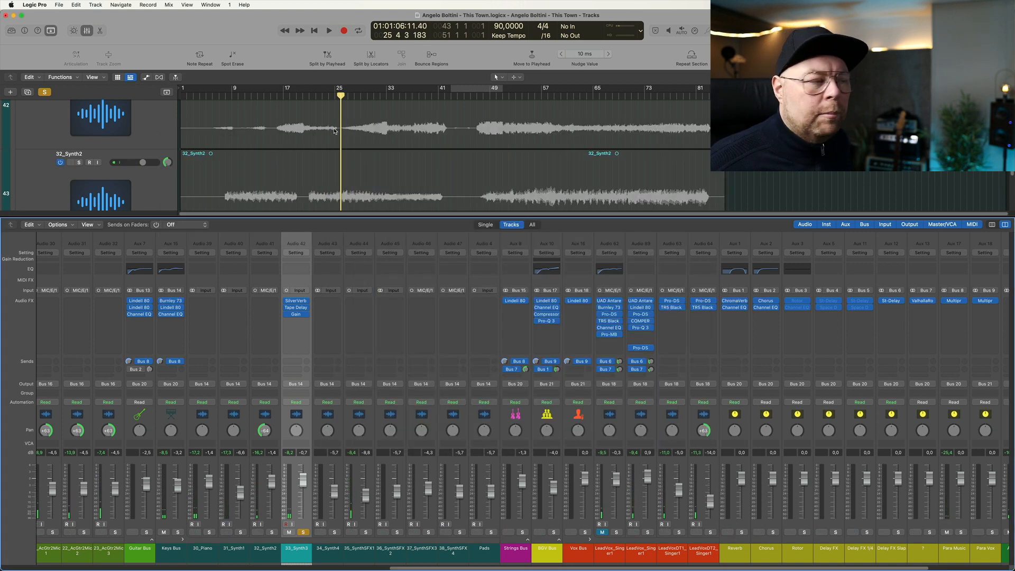
Step: Set the synth Tape Delay's right-side LFO Rate, LFO Intensity, Flutter Rate and Flutter Intensity to 0 and listen to the unmodulated delay
{"action": "left_click", "coordinate": [296, 309]}
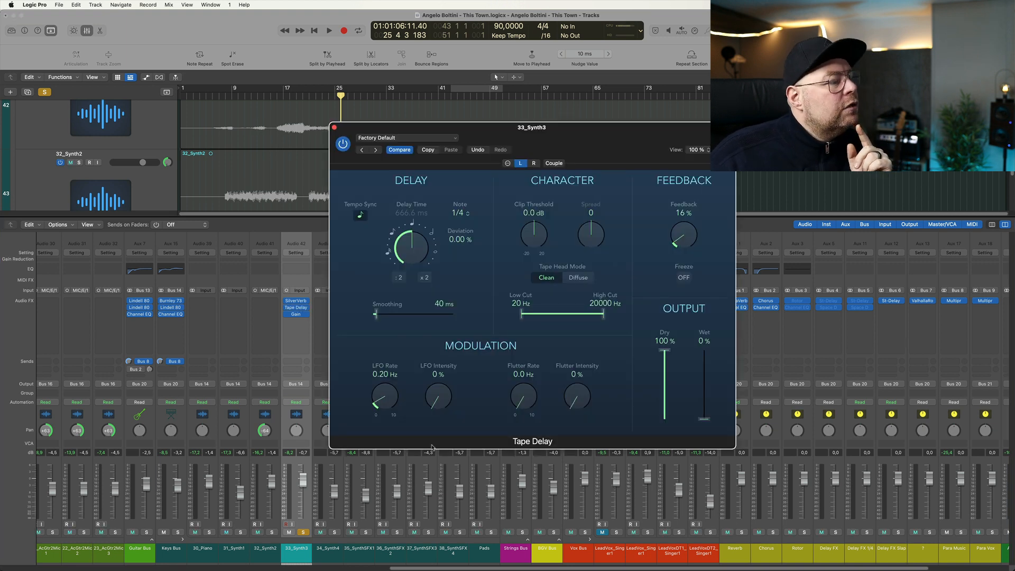
{"action": "left_click", "coordinate": [533, 163]}
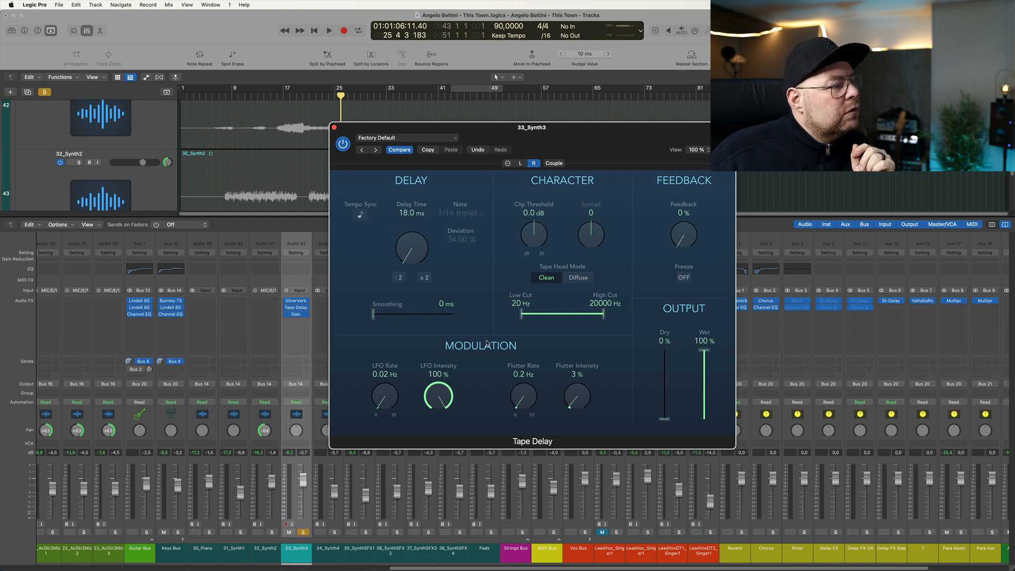
{"action": "left_click_drag", "start_coordinate": [434, 396], "coordinate": [429, 549]}
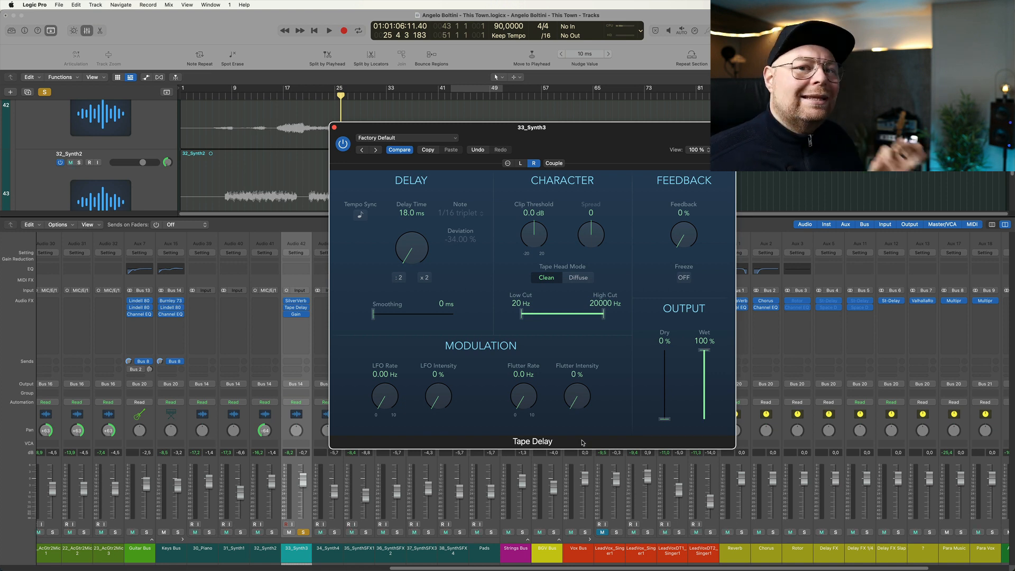
{"action": "key", "text": "space"}
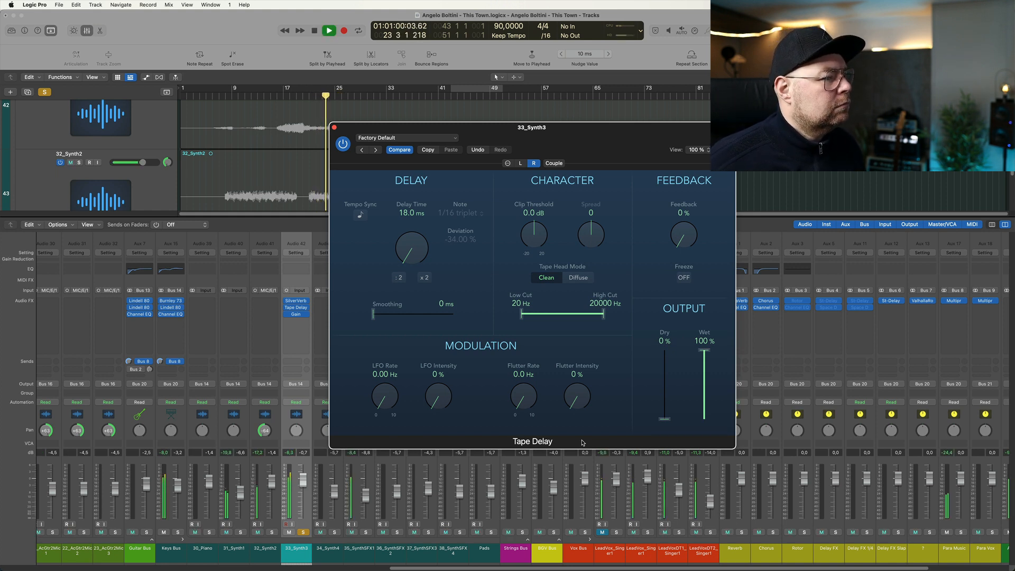
{"action": "key", "text": "space"}
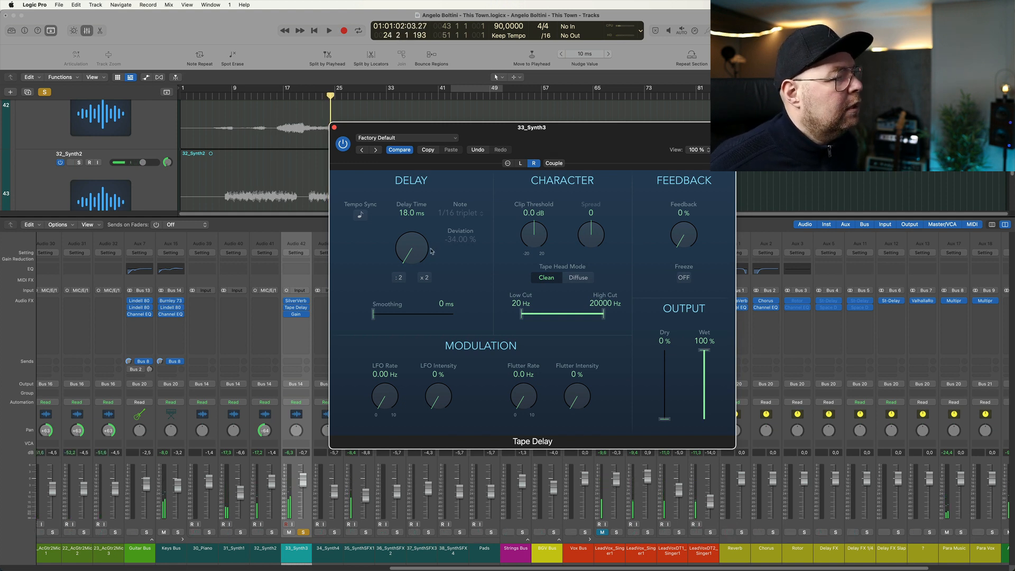
Step: Set the right-side LFO to 0.04 Hz at 100% intensity and Flutter to 0.2 Hz at 100%, and listen to the modulated synth
{"action": "left_click_drag", "start_coordinate": [437, 414], "coordinate": [371, 396]}
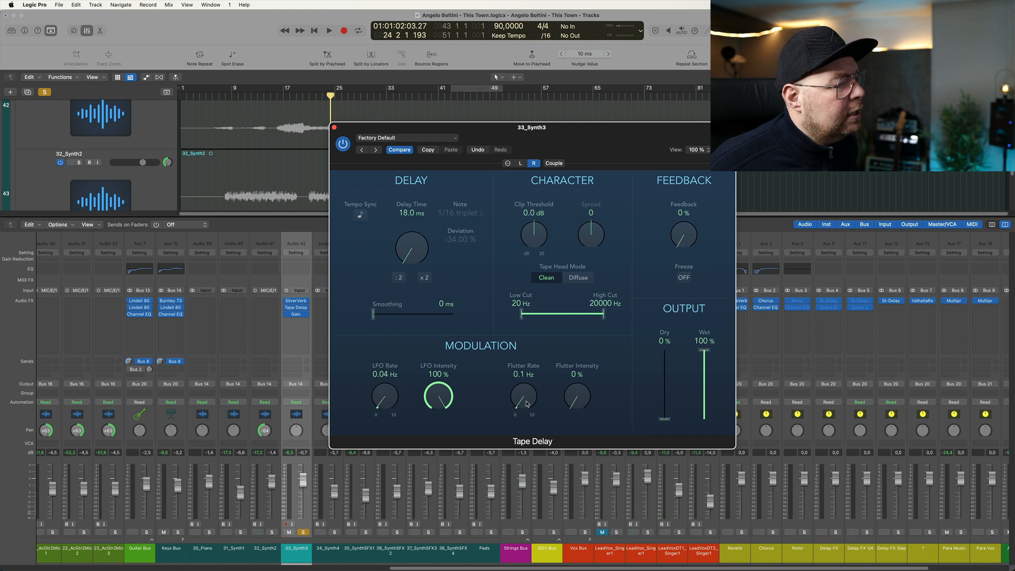
{"action": "left_click_drag", "start_coordinate": [589, 399], "coordinate": [581, 349]}
{"action": "key", "text": "space"}
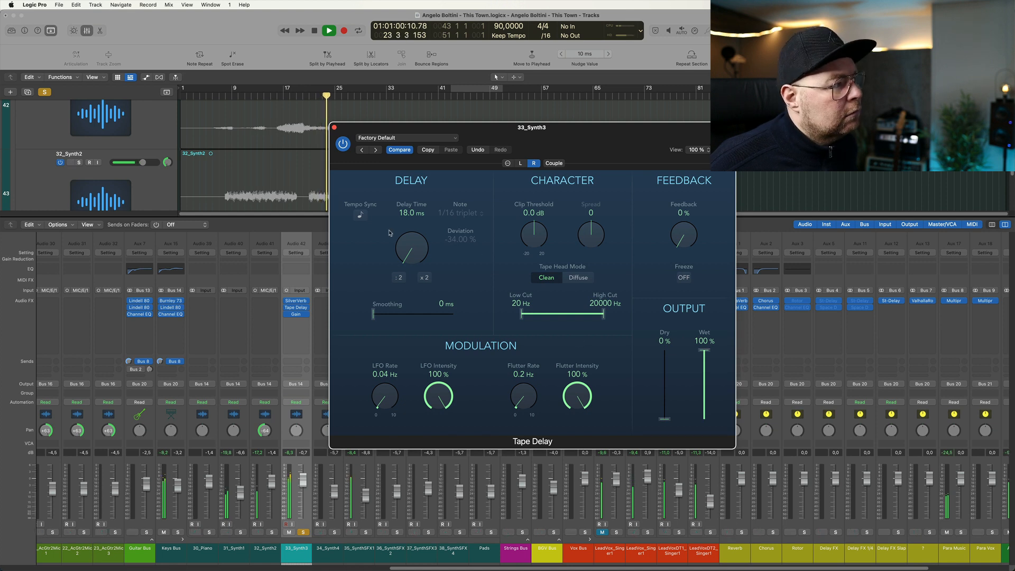
{"action": "left_click", "coordinate": [334, 127]}
{"action": "key", "text": "space"}
Step: Solo LeadVoxDT1_Singer1 instead of 33_Synth3 and move SilverVerb, Tape Delay and Gain from the synth onto that vocal track
{"action": "left_click", "coordinate": [304, 532]}
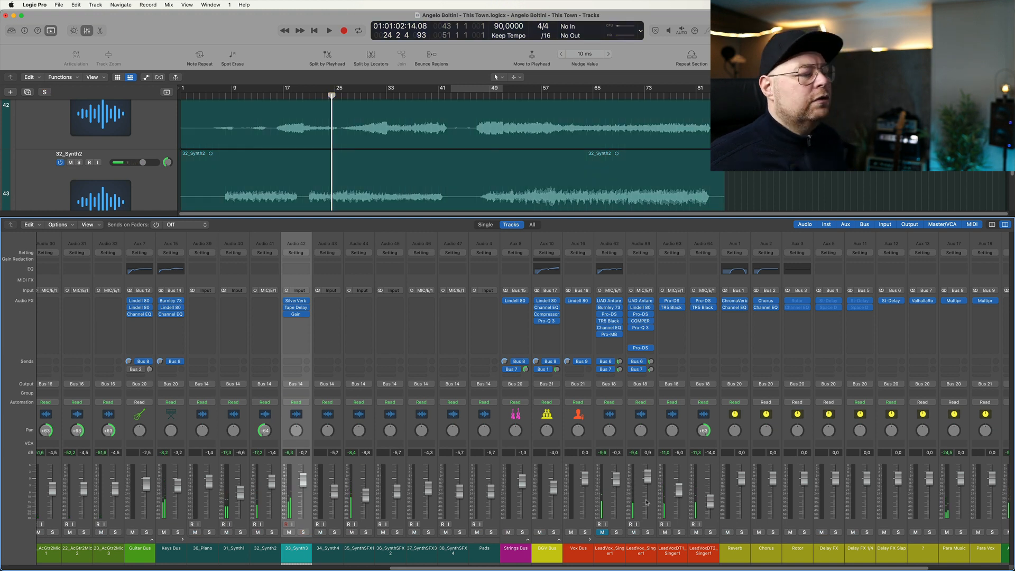
{"action": "left_click", "coordinate": [679, 532]}
{"action": "left_click_drag", "start_coordinate": [296, 302], "coordinate": [675, 322]}
{"action": "left_click_drag", "start_coordinate": [297, 315], "coordinate": [674, 333]}
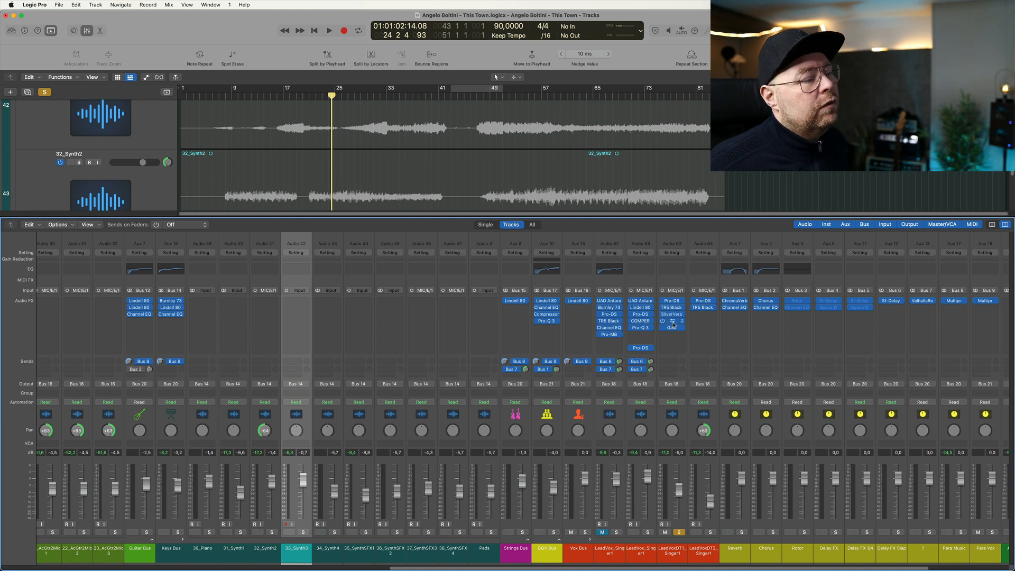
Step: Open the vocal's Gain plug-in and set LeadVoxDT1_Singer1's volume to -4.0 dB while listening to the widened vocal
{"action": "left_click", "coordinate": [671, 328]}
{"action": "left_click_drag", "start_coordinate": [682, 492], "coordinate": [680, 486]}
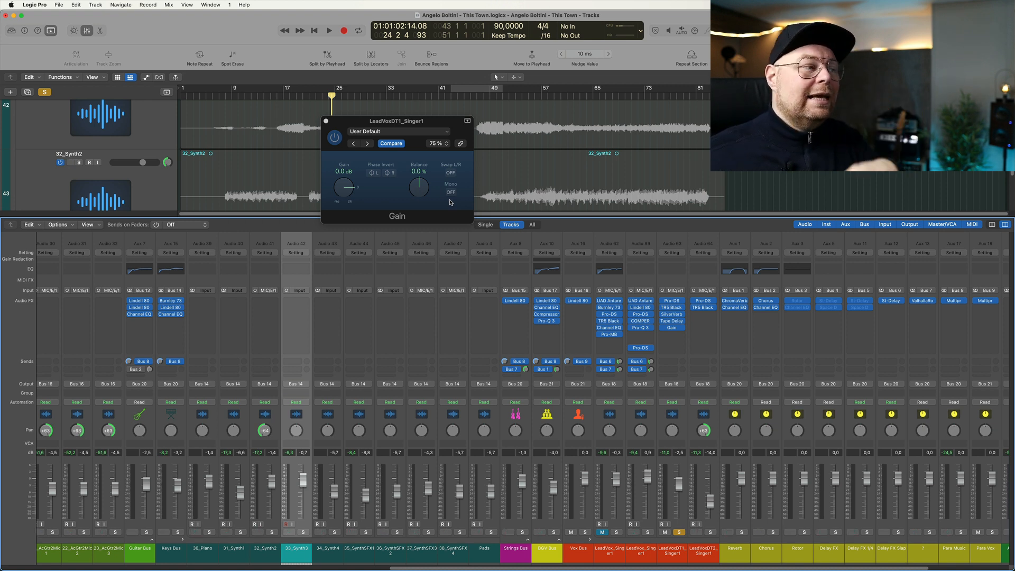
{"action": "key", "text": "space"}
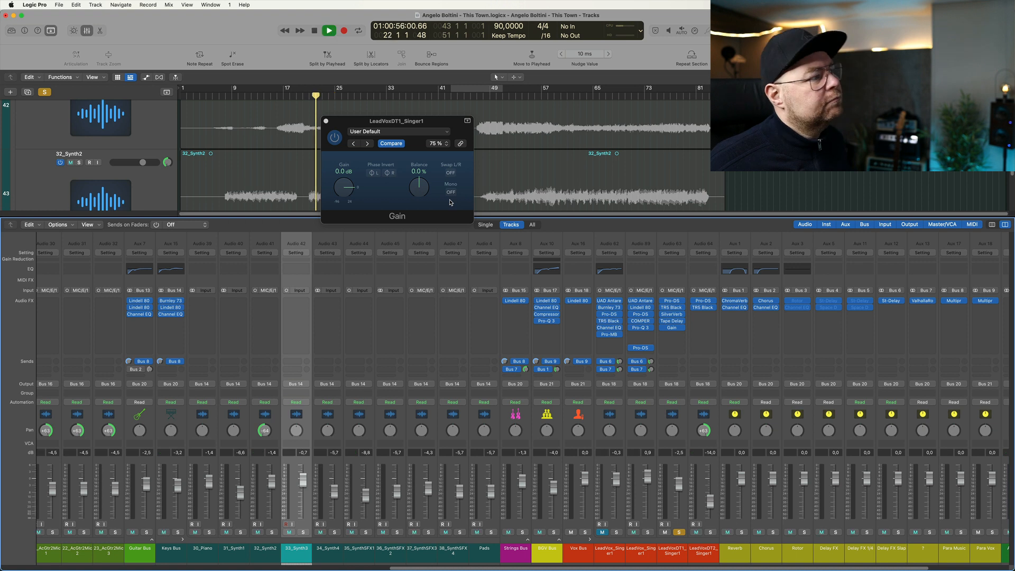
{"action": "left_click_drag", "start_coordinate": [679, 482], "coordinate": [679, 487]}
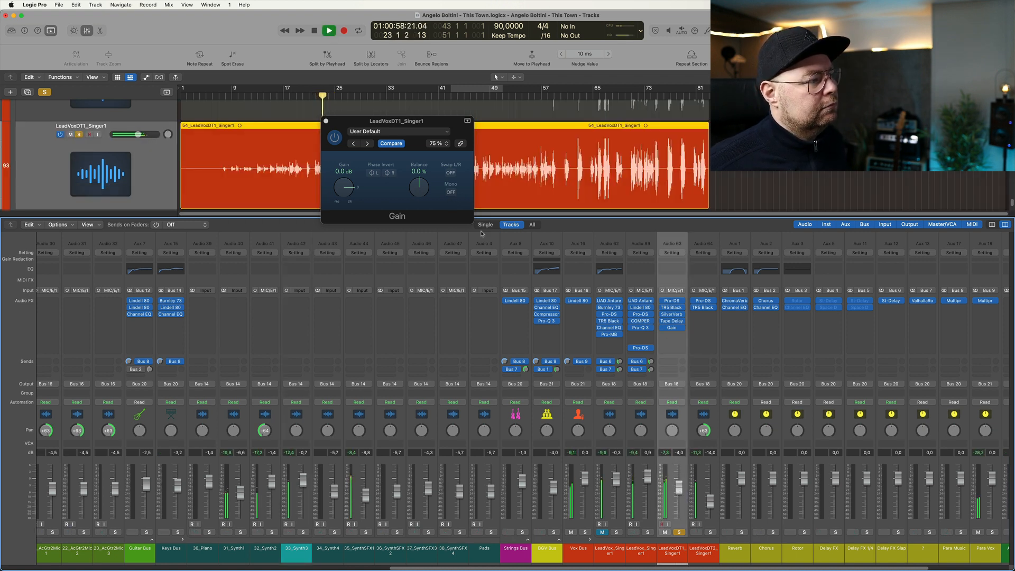
Step: Review the vocal Tape Delay's left-side and right-side settings while listening in stereo
{"action": "left_click", "coordinate": [671, 321]}
{"action": "left_click_drag", "start_coordinate": [438, 132], "coordinate": [452, 150]}
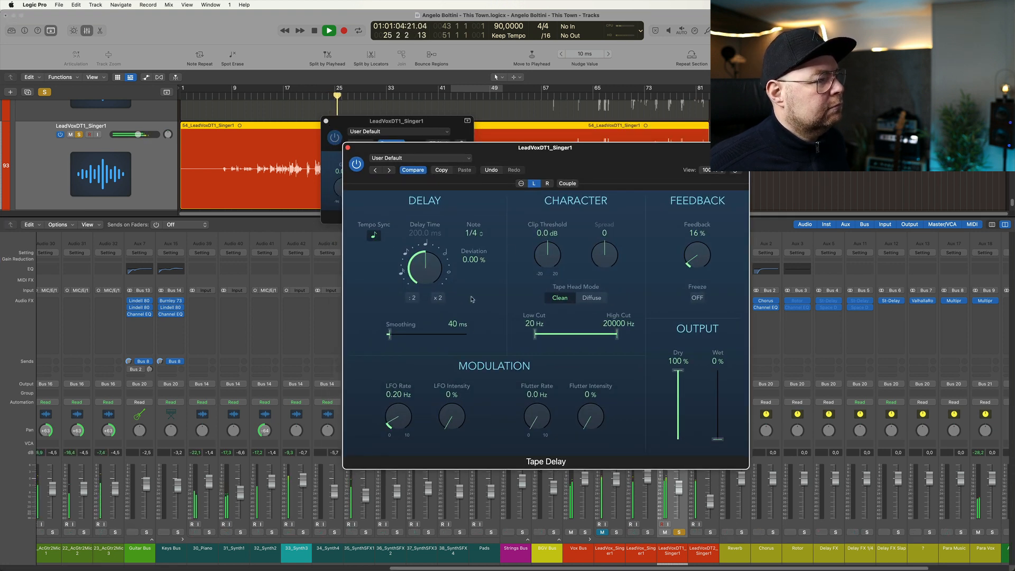
{"action": "left_click", "coordinate": [546, 184]}
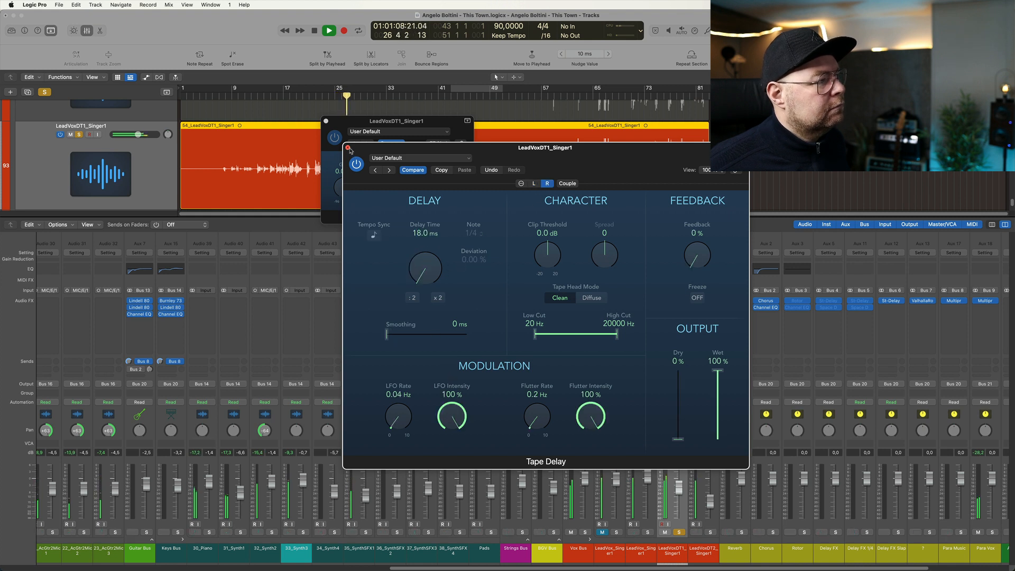
{"action": "left_click", "coordinate": [347, 147]}
{"action": "key", "text": "space"}
Step: Turn on Mono in the vocal's Gain plug-in and listen to the mono-summed vocal
{"action": "left_click", "coordinate": [449, 192]}
{"action": "key", "text": "space"}
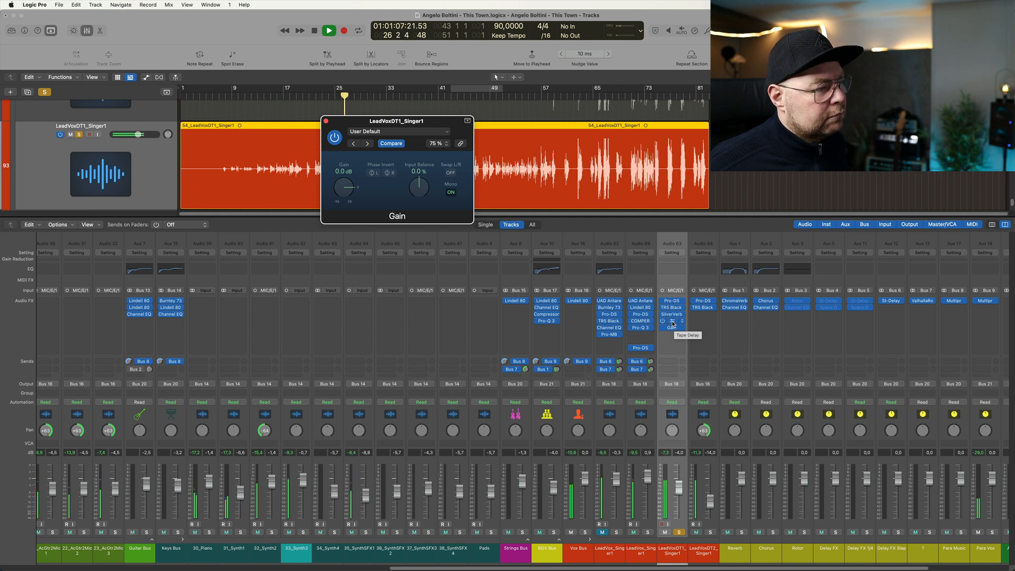
{"action": "key", "text": "space"}
Step: Set the vocal Tape Delay's left-side LFO Rate to 0.00 Hz and LFO Intensity to 100%
{"action": "left_click", "coordinate": [672, 322]}
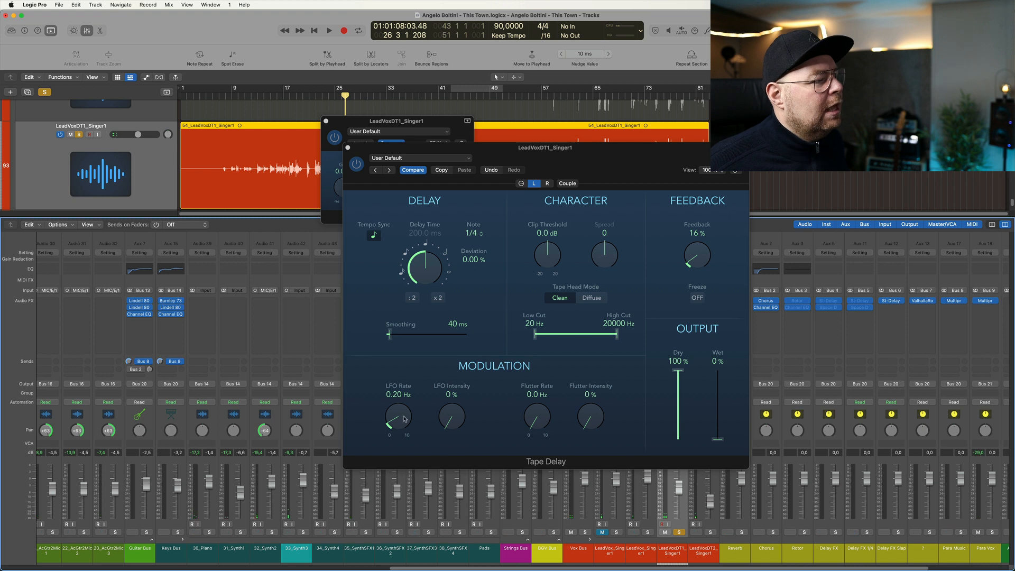
{"action": "left_click_drag", "start_coordinate": [405, 420], "coordinate": [412, 458]}
{"action": "left_click_drag", "start_coordinate": [453, 424], "coordinate": [485, 271]}
Step: Set the vocal Tape Delay's right-side Delay Time to 0 ms and listen to the mono-summed vocal
{"action": "left_click", "coordinate": [547, 184]}
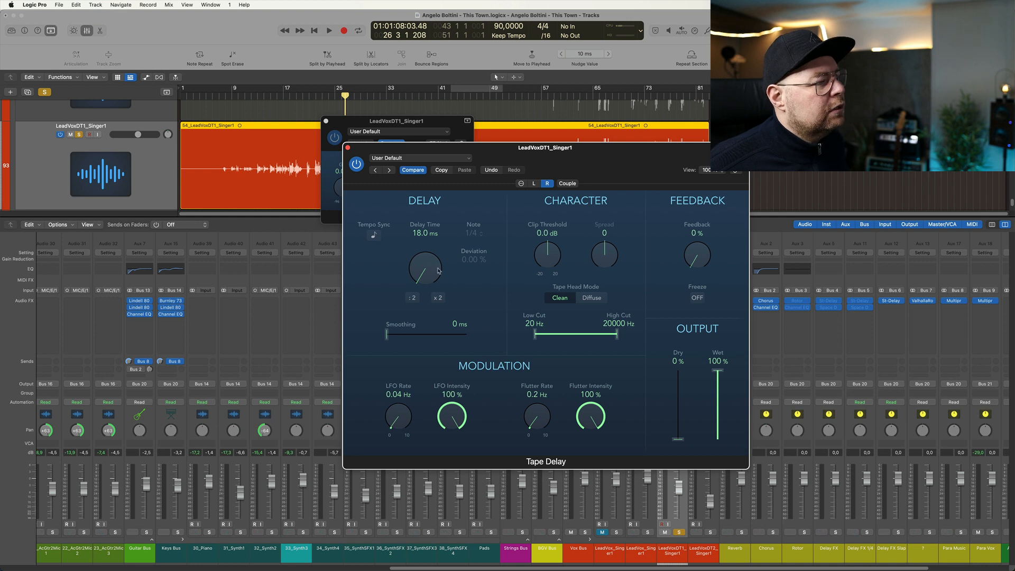
{"action": "left_click_drag", "start_coordinate": [418, 235], "coordinate": [418, 280]}
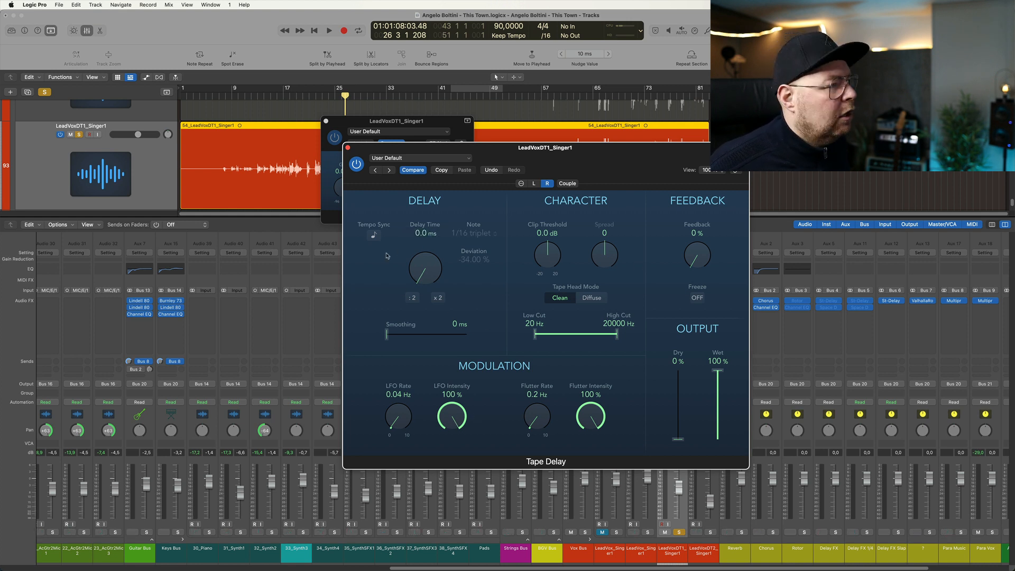
{"action": "left_click", "coordinate": [348, 148]}
{"action": "key", "text": "space"}
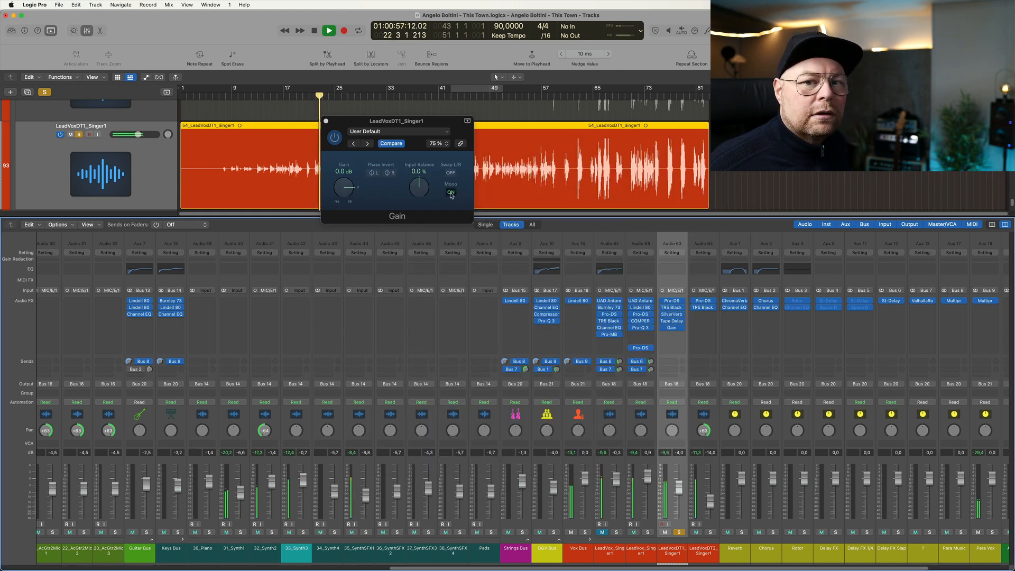
{"action": "key", "text": "space"}
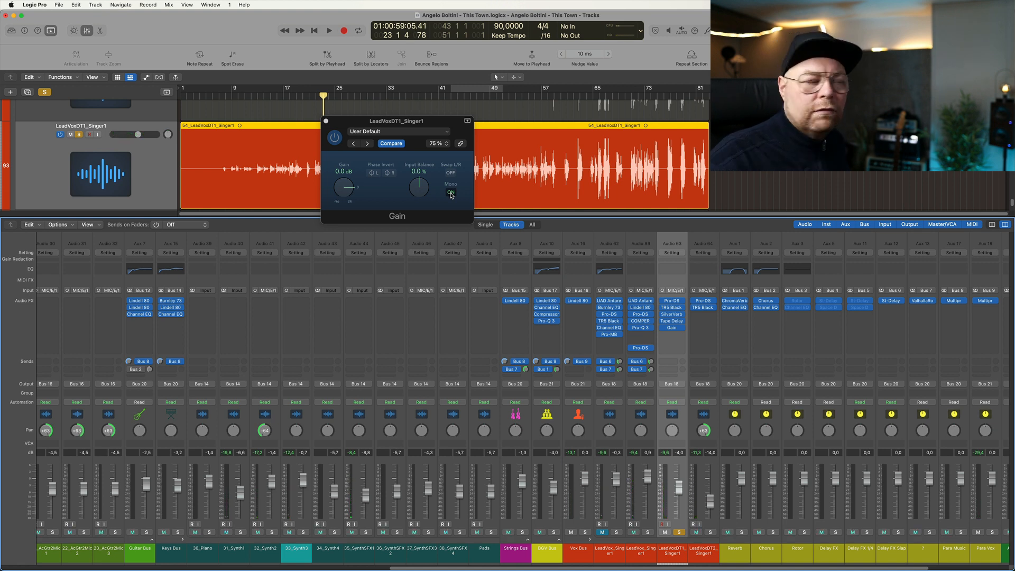
Step: Set the vocal Tape Delay's right-side Delay Time to 22 ms
{"action": "left_click", "coordinate": [677, 323]}
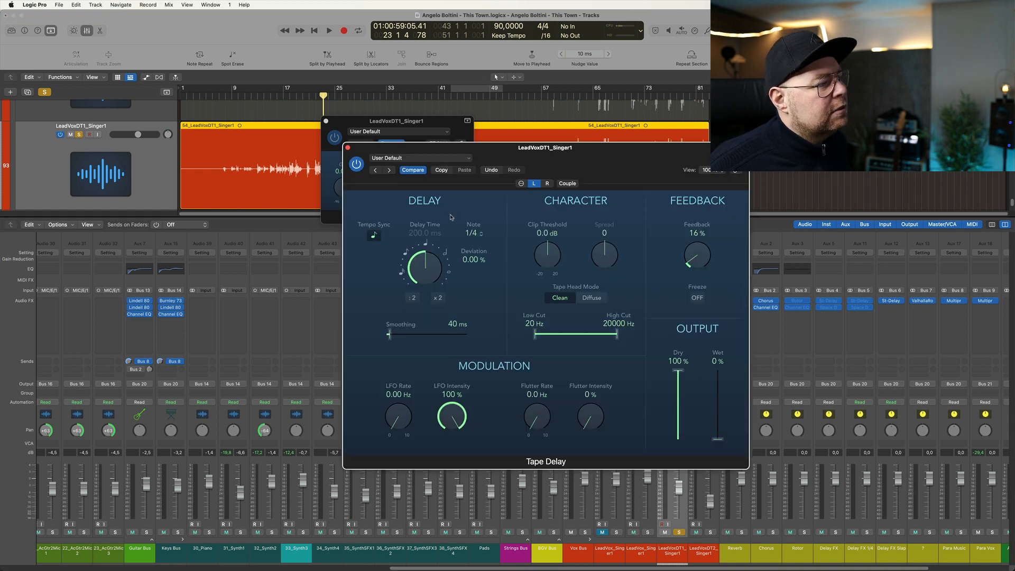
{"action": "left_click", "coordinate": [547, 185]}
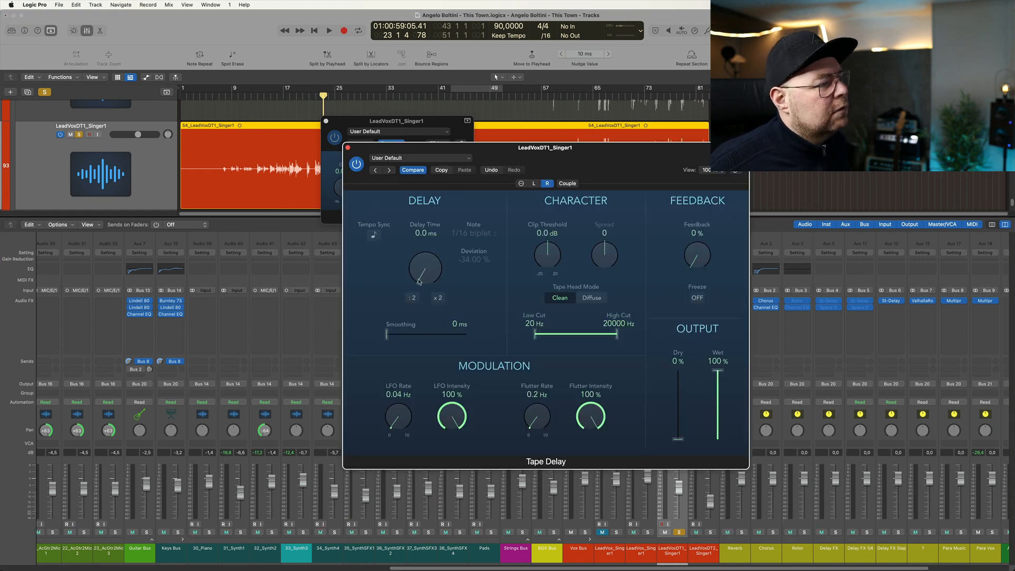
{"action": "double_click", "coordinate": [422, 232]}
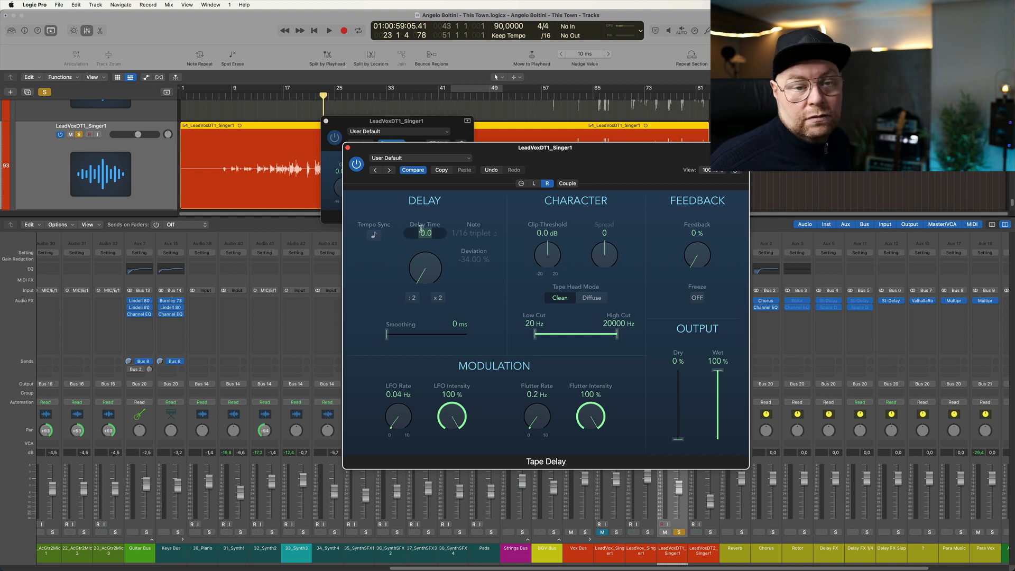
{"action": "type", "text": "22"}
{"action": "key", "text": "Return"}
Step: Compare the delayed vocal in mono and stereo during playback, ending with Gain's Mono option off
{"action": "key", "text": "space"}
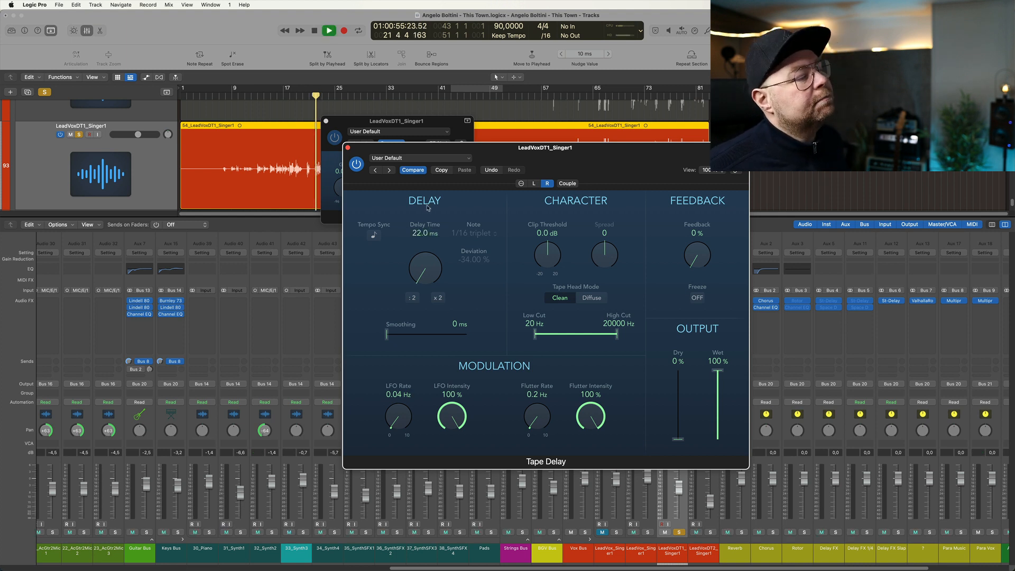
{"action": "left_click", "coordinate": [348, 147]}
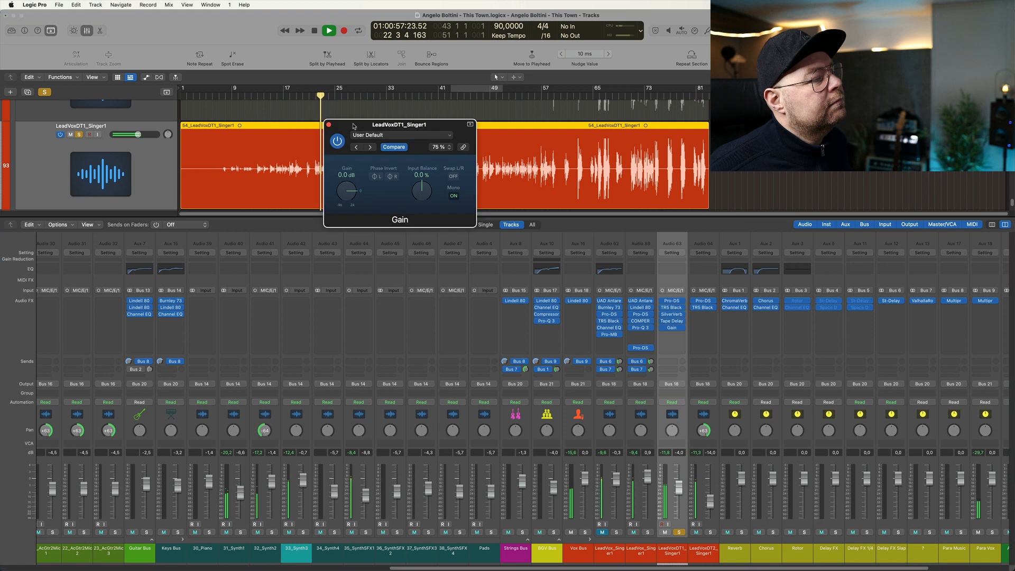
{"action": "left_click", "coordinate": [454, 196]}
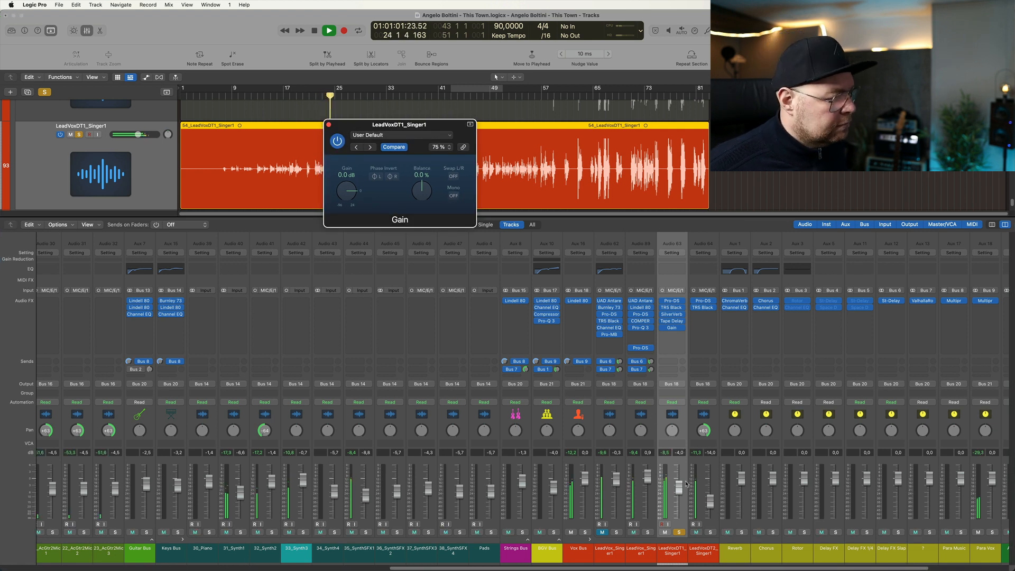
{"action": "key", "text": "space"}
Step: Remove the Tape Delay and Gain plug-ins from LeadVoxDT1_Singer1
{"action": "left_click", "coordinate": [682, 321]}
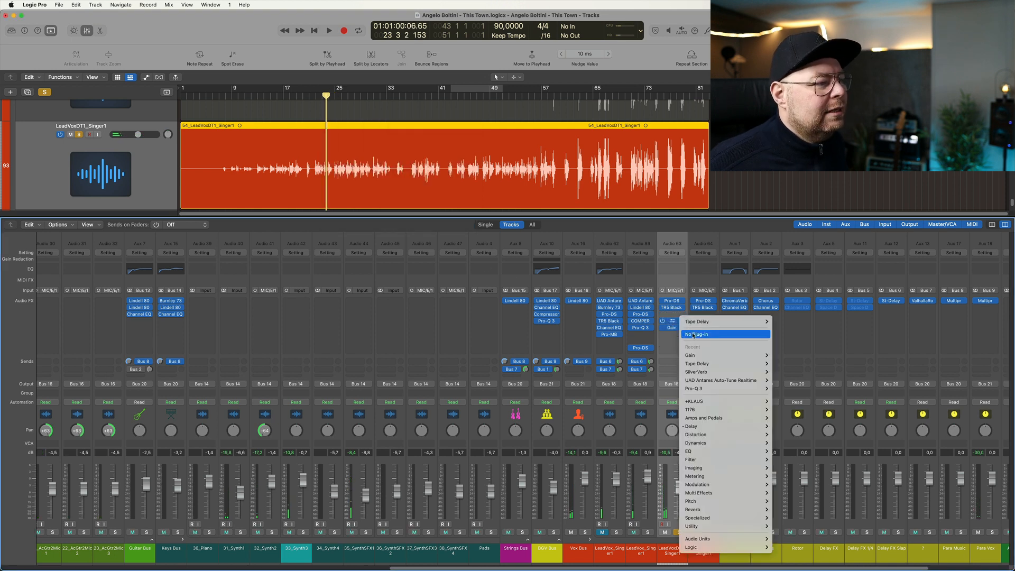
{"action": "left_click", "coordinate": [691, 333]}
{"action": "left_click", "coordinate": [684, 328]}
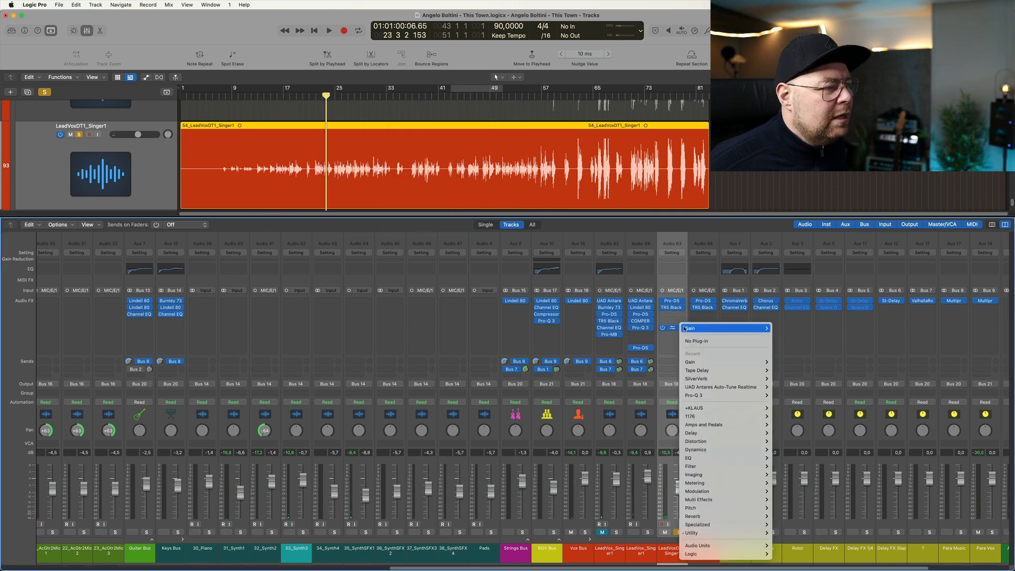
{"action": "left_click", "coordinate": [697, 341]}
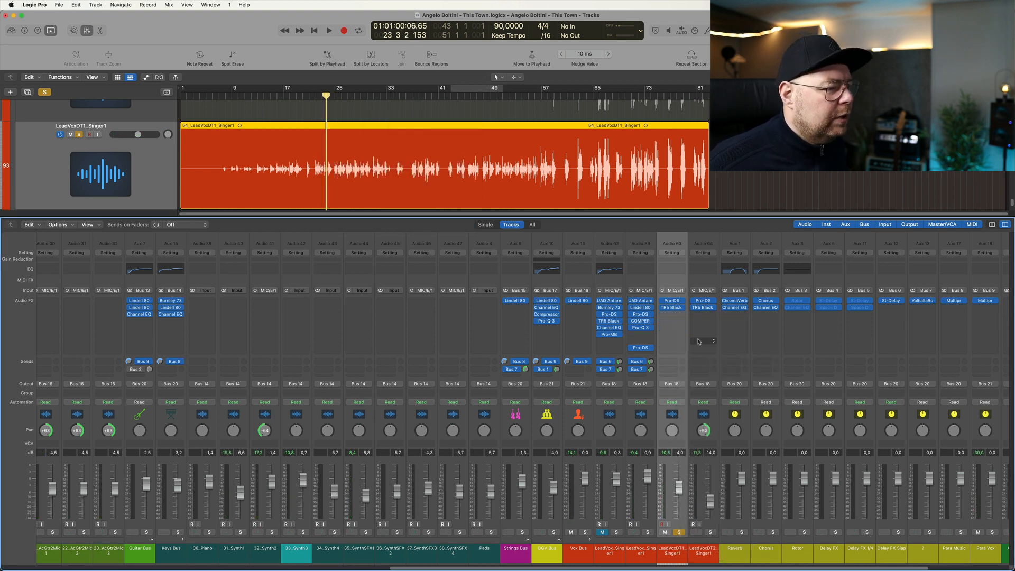
Step: Insert the Soundtoys MicroShift plug-in on LeadVoxDT1_Singer1 and play the widened vocal
{"action": "left_click", "coordinate": [679, 317]}
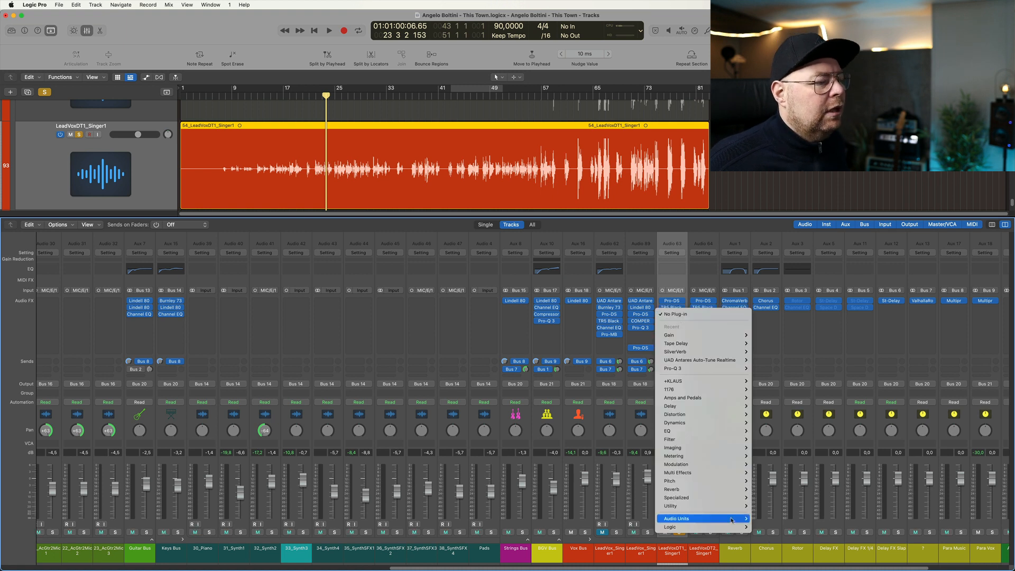
{"action": "mouse_move", "coordinate": [734, 520]}
{"action": "mouse_move", "coordinate": [795, 456]}
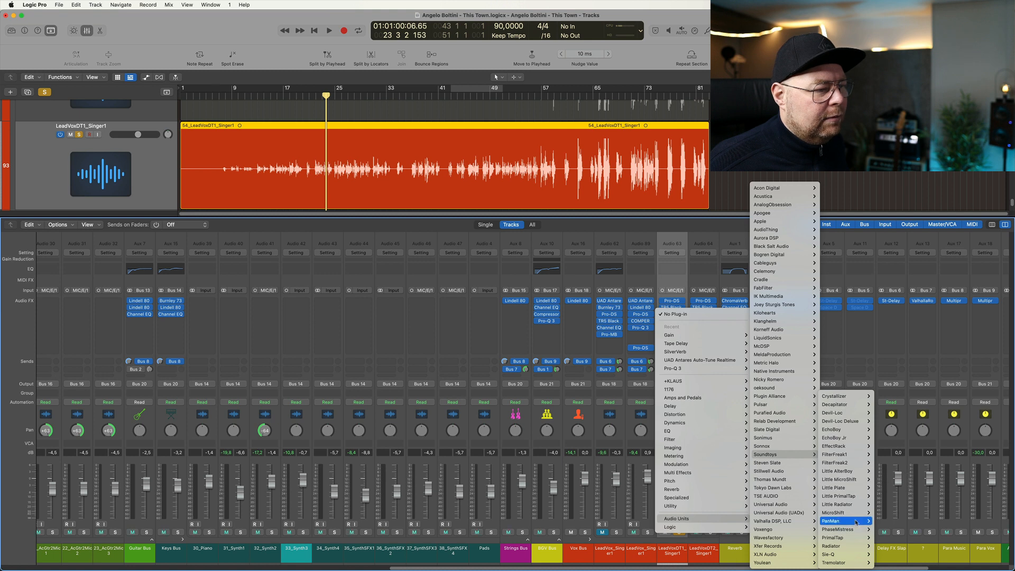
{"action": "left_click", "coordinate": [892, 512]}
{"action": "key", "text": "space"}
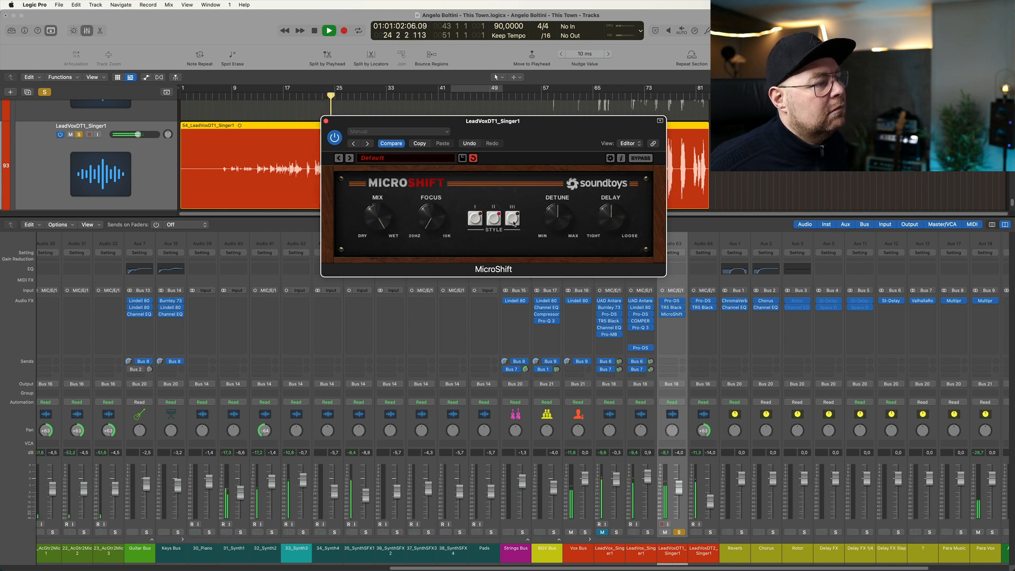
Step: Insert Gain after MicroShift, compare the vocal with Gain's Mono option on and off, and close both plug-in windows
{"action": "left_click", "coordinate": [672, 321]}
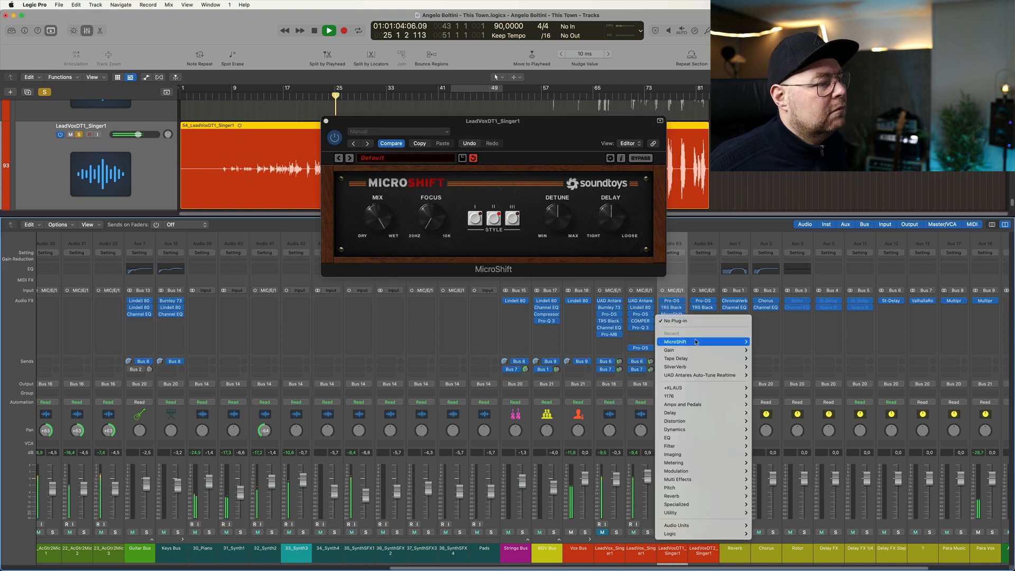
{"action": "left_click", "coordinate": [753, 350]}
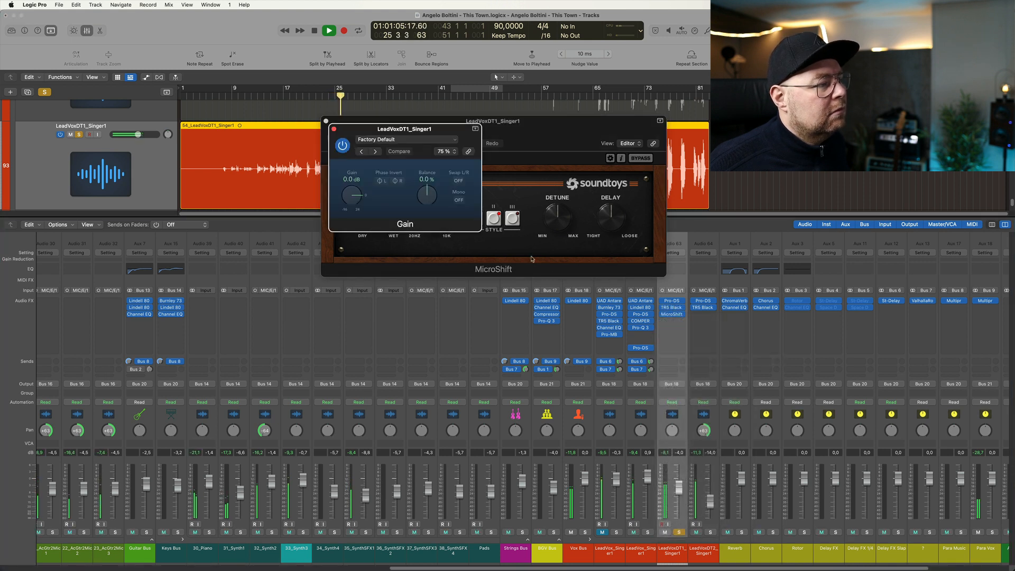
{"action": "left_click", "coordinate": [459, 199]}
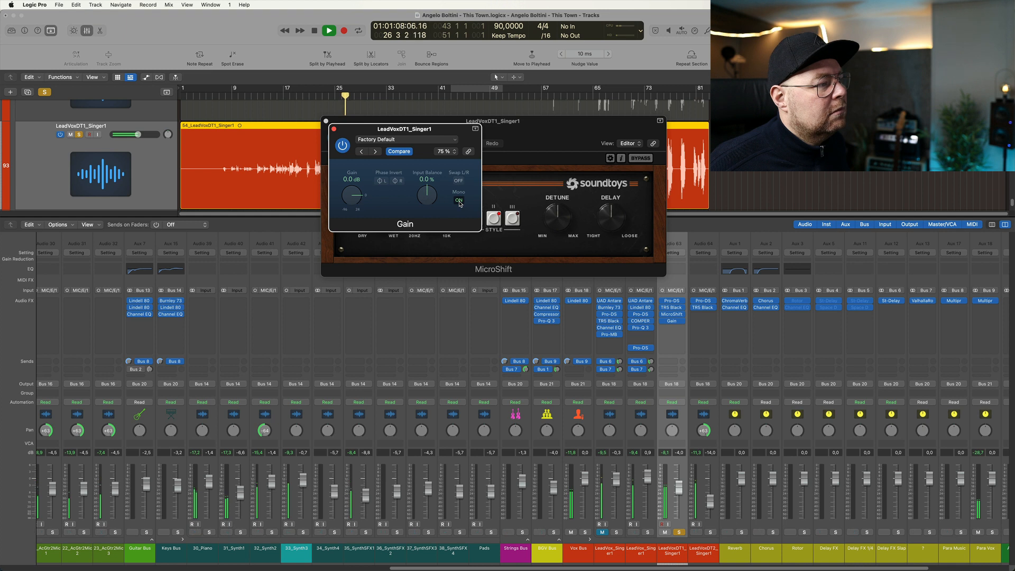
{"action": "key", "text": "space"}
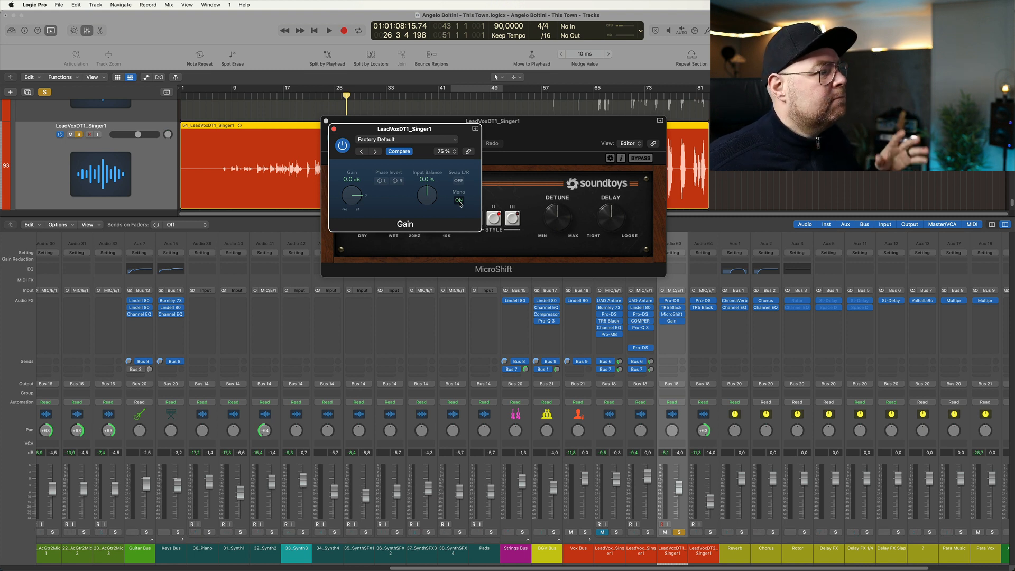
{"action": "left_click", "coordinate": [458, 201]}
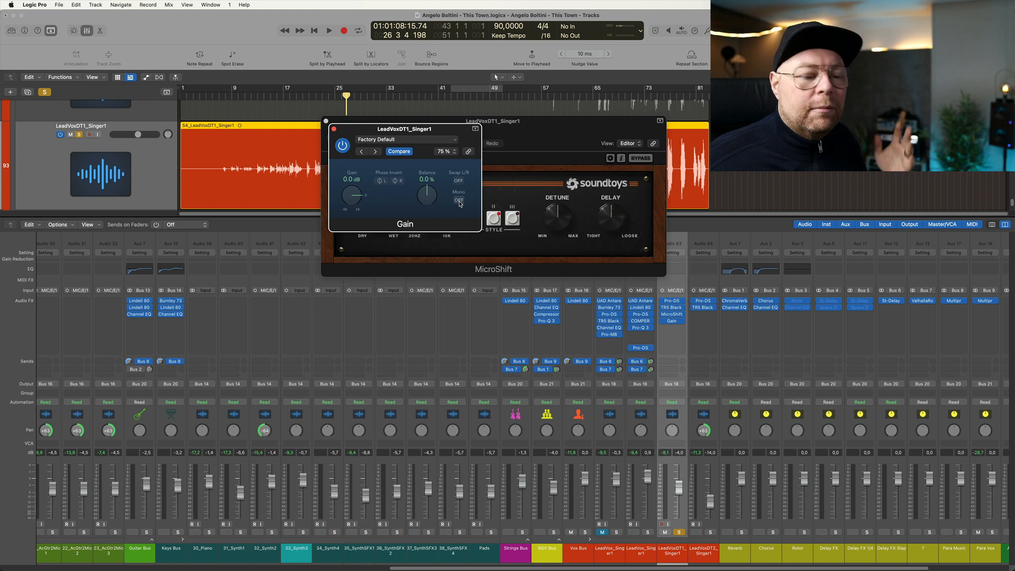
{"action": "key", "text": "space"}
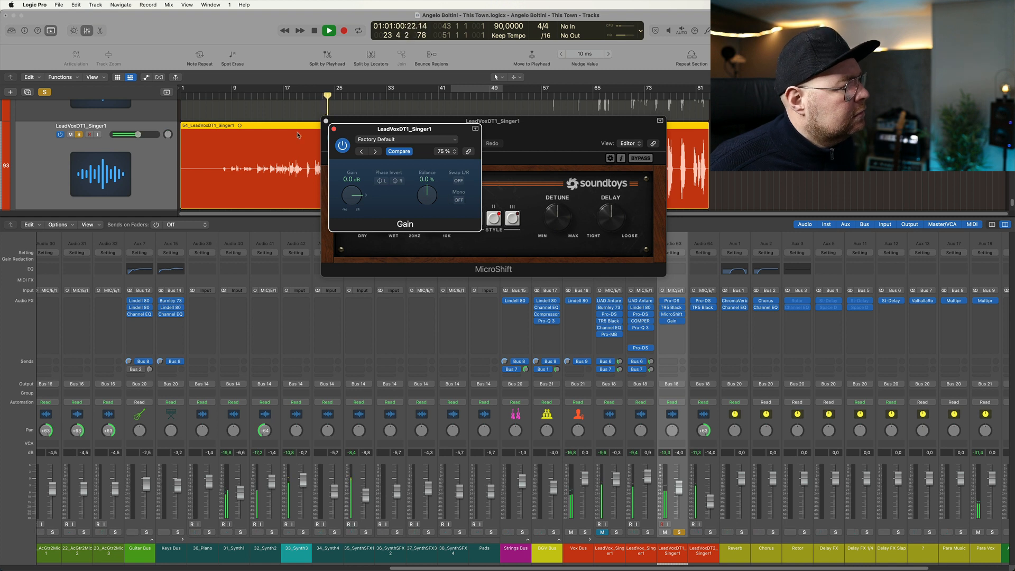
{"action": "left_click", "coordinate": [333, 130]}
{"action": "left_click", "coordinate": [326, 121]}
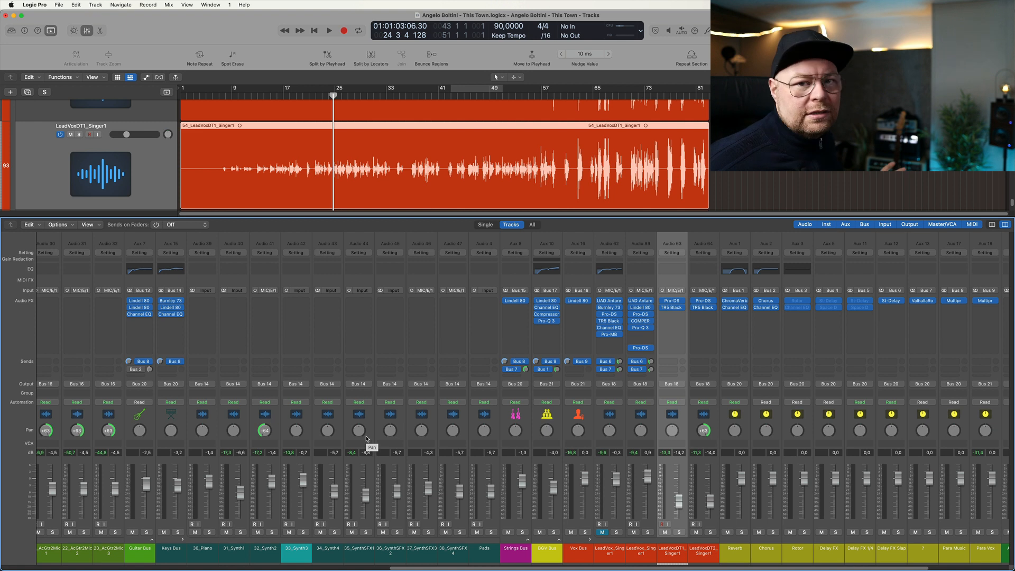
Step: Solo the Bass Bus and play it with the cycle range from bar 43 to 51 enabled
{"action": "scroll", "coordinate": [366, 438], "scroll_direction": "left", "scroll_amount": 10}
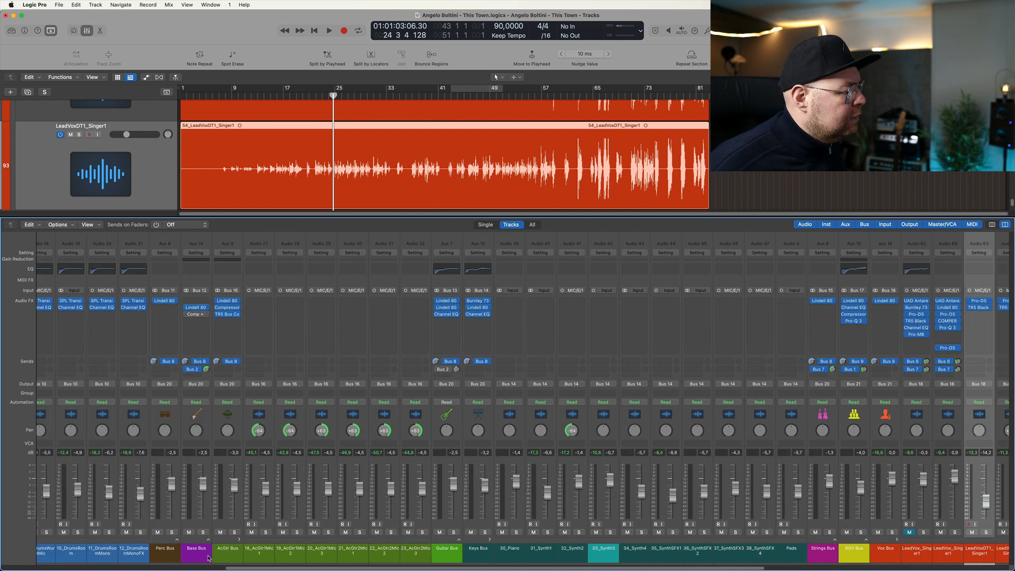
{"action": "left_click", "coordinate": [203, 536]}
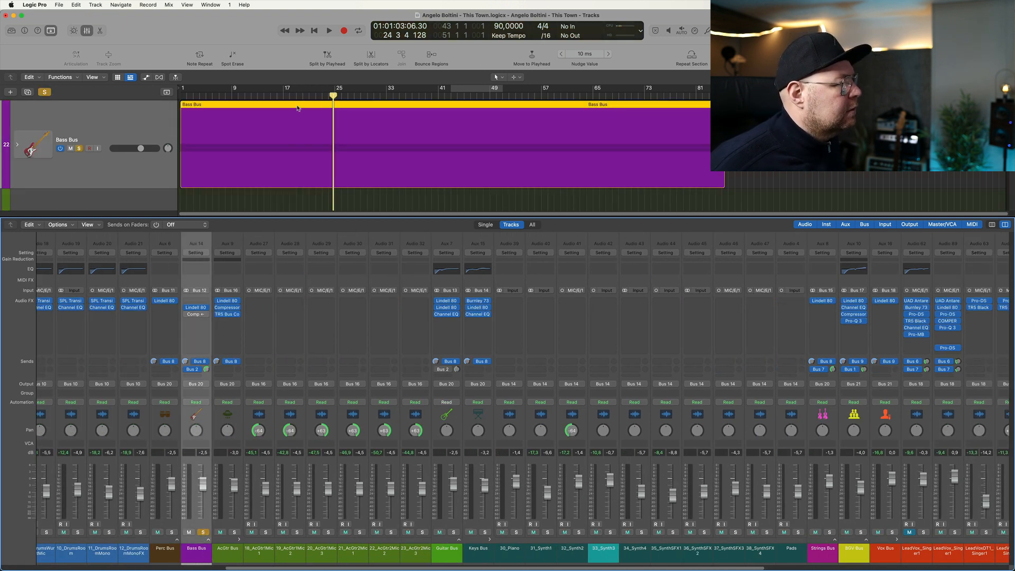
{"action": "left_click", "coordinate": [459, 89]}
{"action": "key", "text": "space"}
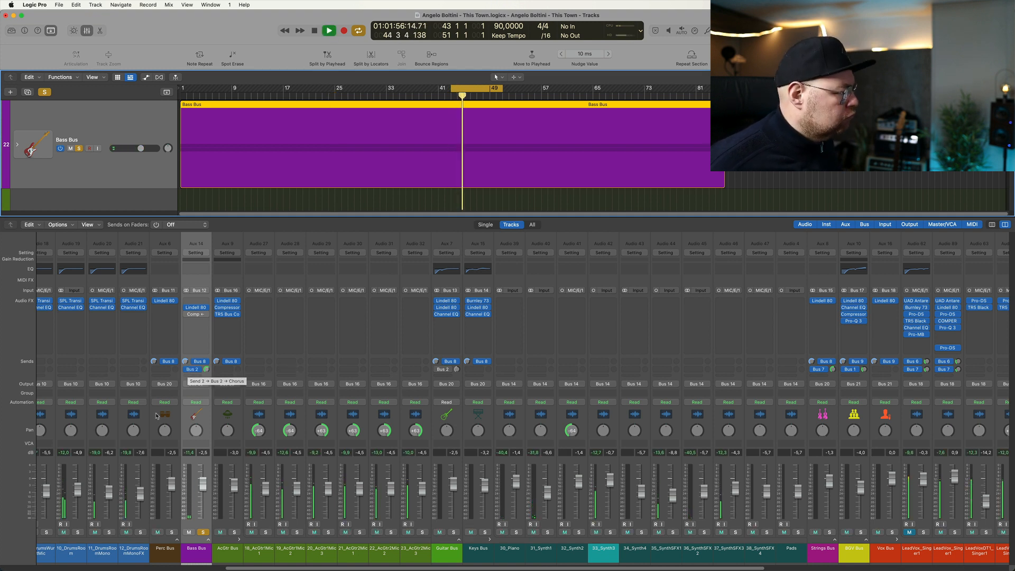
Step: Solo the Perc Bus as well and compare the bass with its Bus 2 Chorus send on and off during playback
{"action": "left_click", "coordinate": [172, 532]}
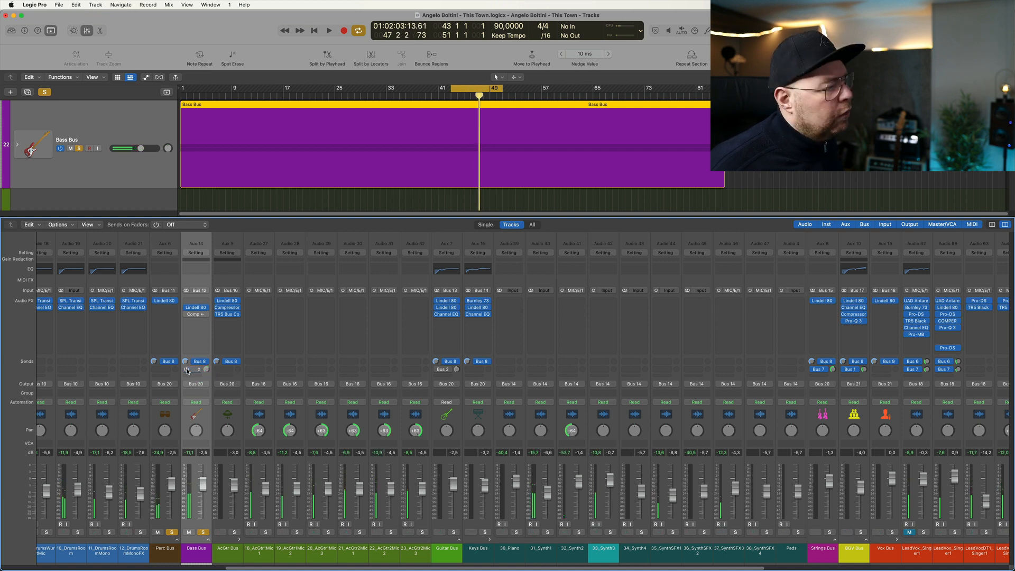
{"action": "key", "text": "space"}
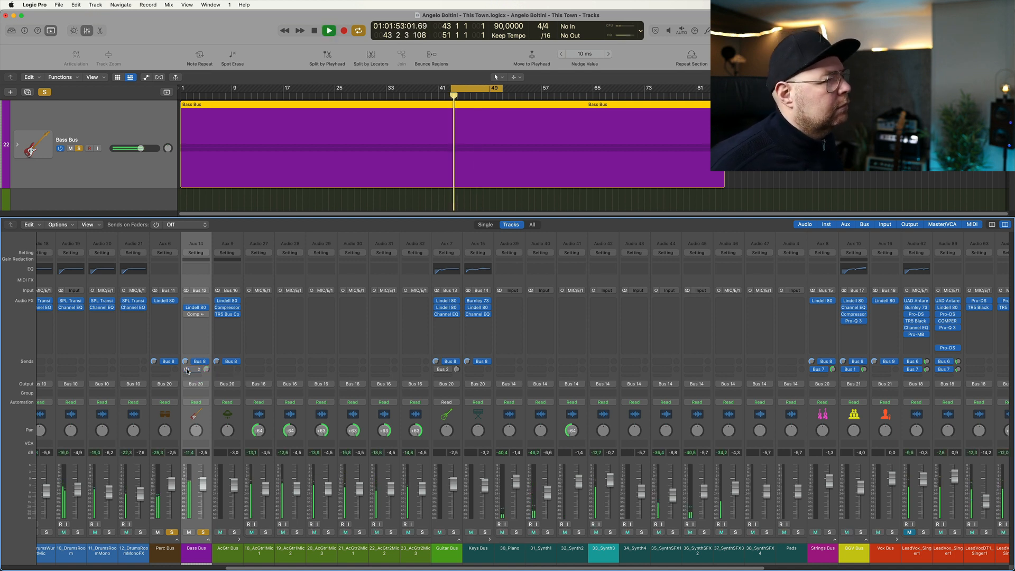
{"action": "key", "text": "space"}
{"action": "key", "text": "space"}
{"action": "key", "text": "space"}
{"action": "key", "text": "space"}
{"action": "key", "text": "space"}
{"action": "key", "text": "space"}
Step: Open the Chorus aux's Chorus and Channel EQ plug-ins, set the EQ's low cut to 186 Hz and start playback
{"action": "scroll", "coordinate": [418, 442], "scroll_direction": "right", "scroll_amount": 15}
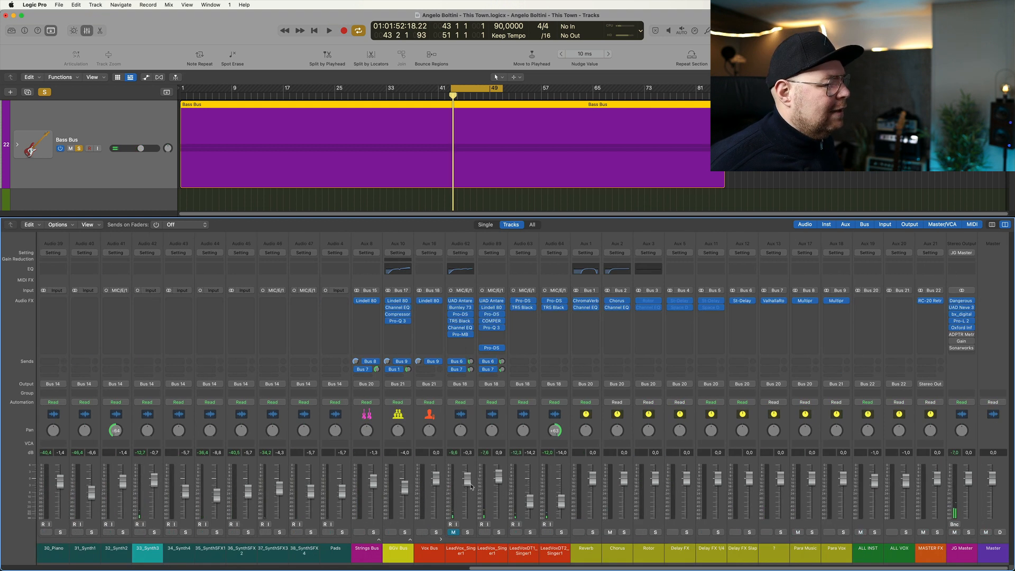
{"action": "left_click", "coordinate": [630, 475]}
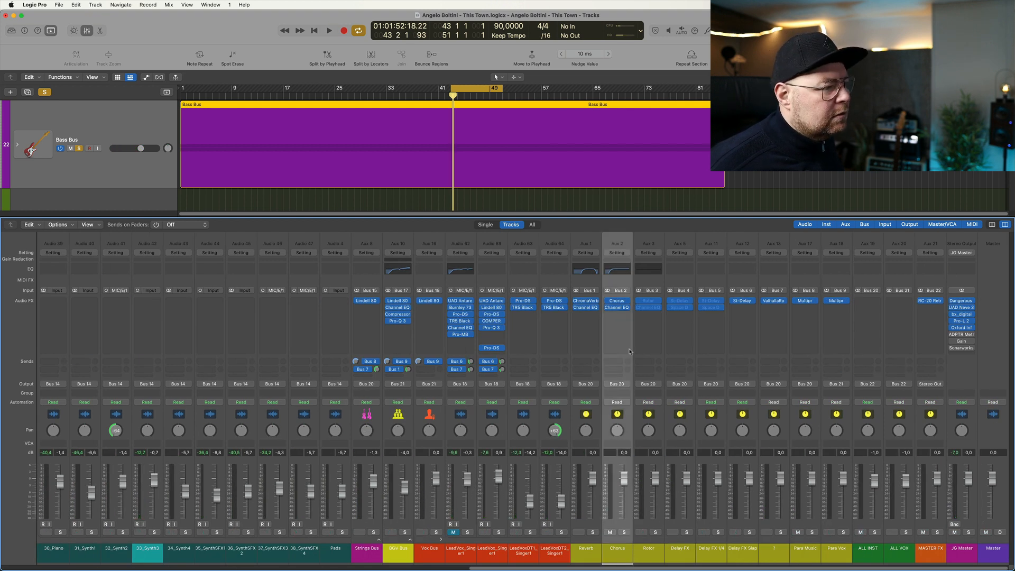
{"action": "left_click", "coordinate": [616, 300]}
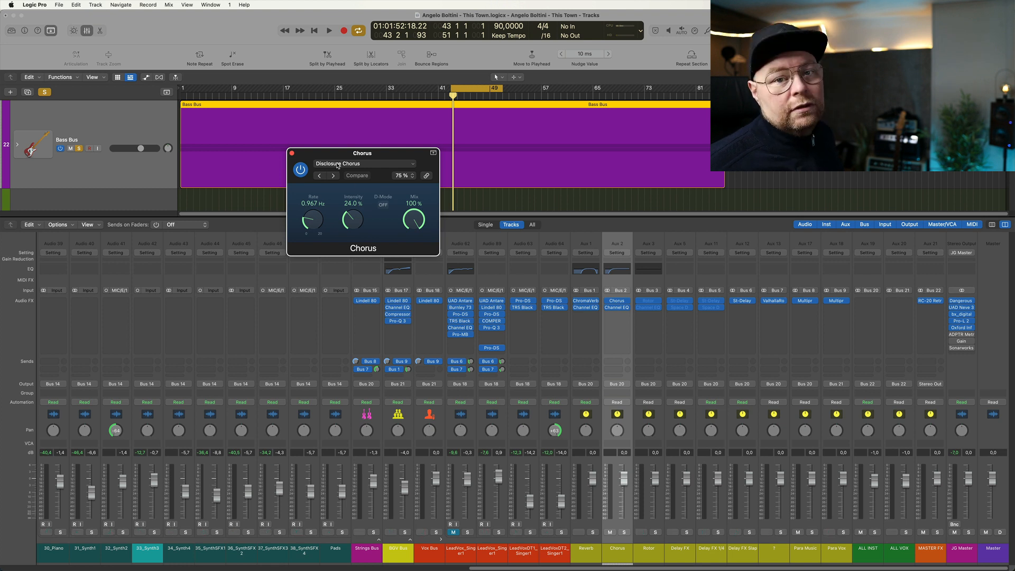
{"action": "left_click", "coordinate": [616, 308]}
{"action": "left_click_drag", "start_coordinate": [437, 321], "coordinate": [455, 317]}
{"action": "key", "text": "space"}
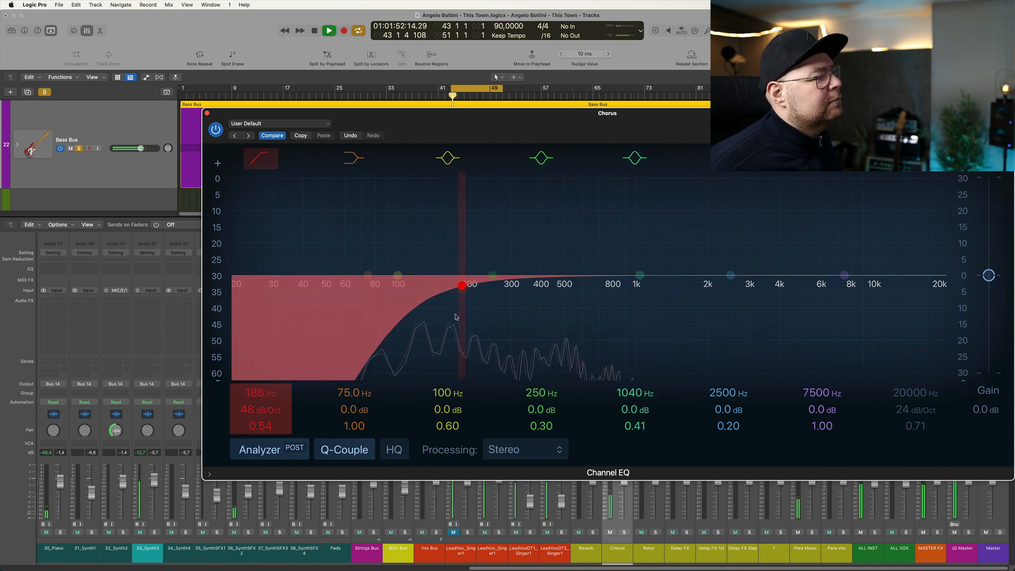
Step: Listen to the bass with the Chorus aux's low cut switched off, then switch the filter back on
{"action": "key", "text": "space"}
{"action": "left_click", "coordinate": [258, 160]}
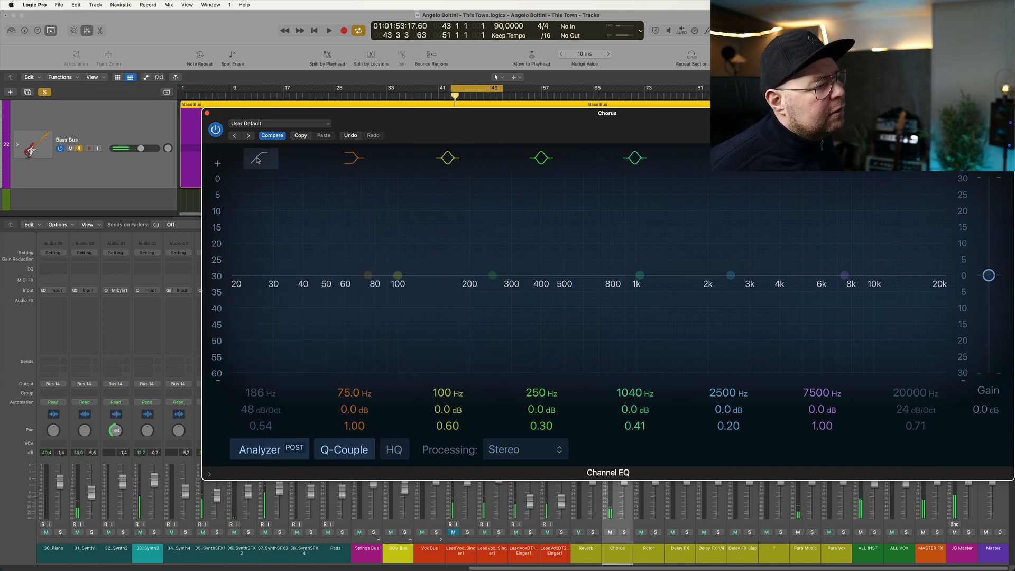
{"action": "key", "text": "space"}
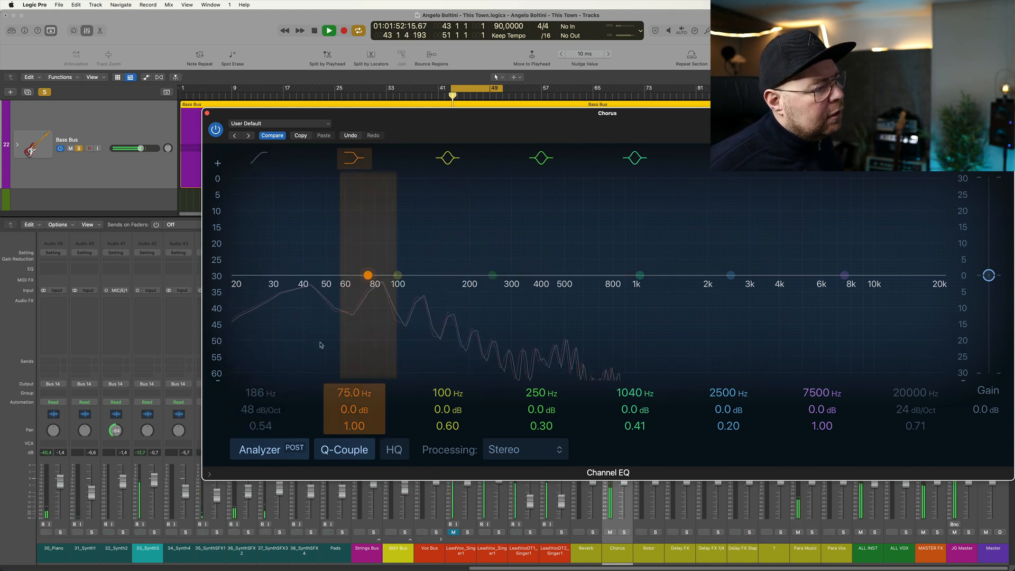
{"action": "key", "text": "space"}
{"action": "key", "text": "space"}
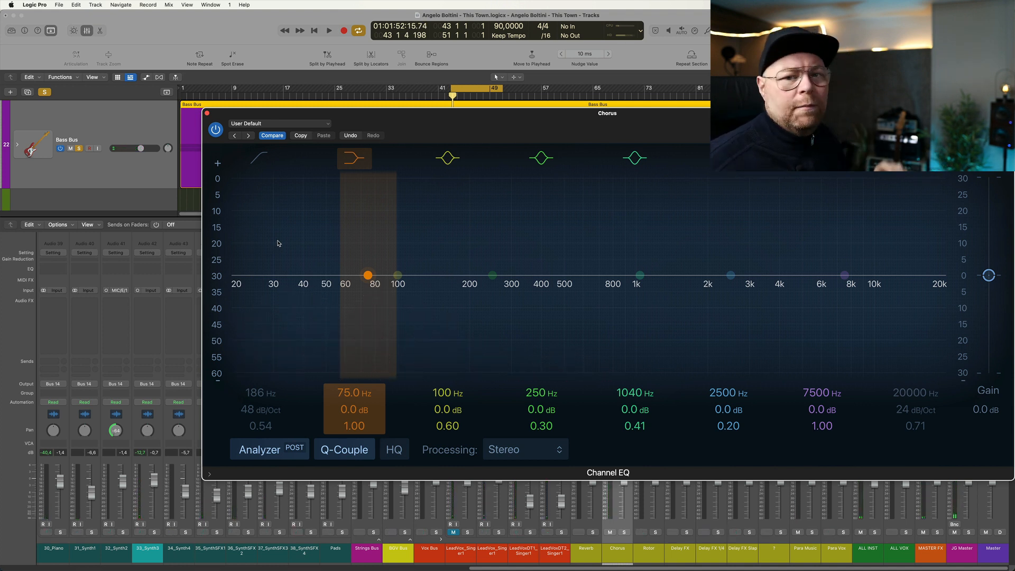
{"action": "key", "text": "space"}
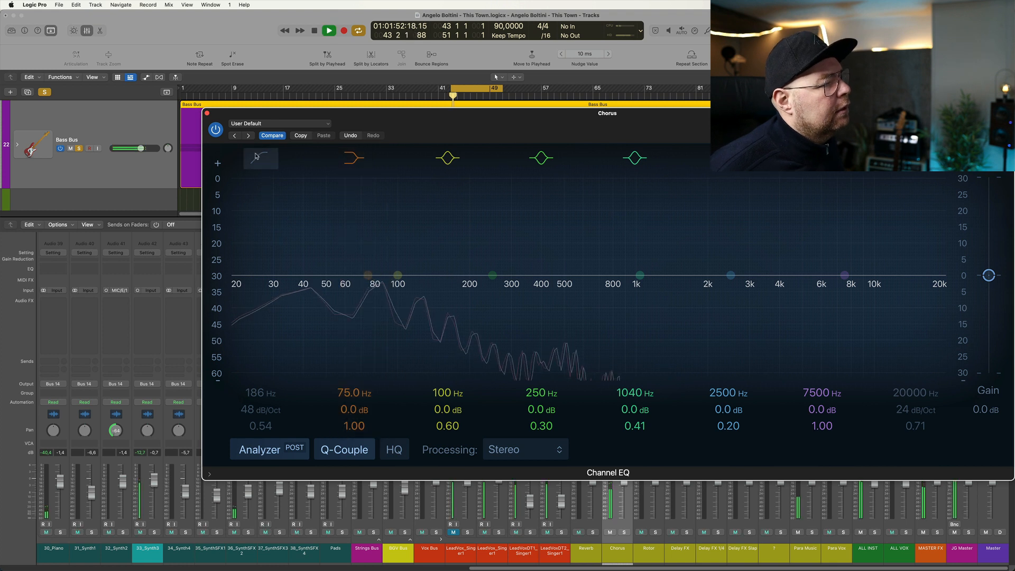
{"action": "left_click", "coordinate": [293, 233]}
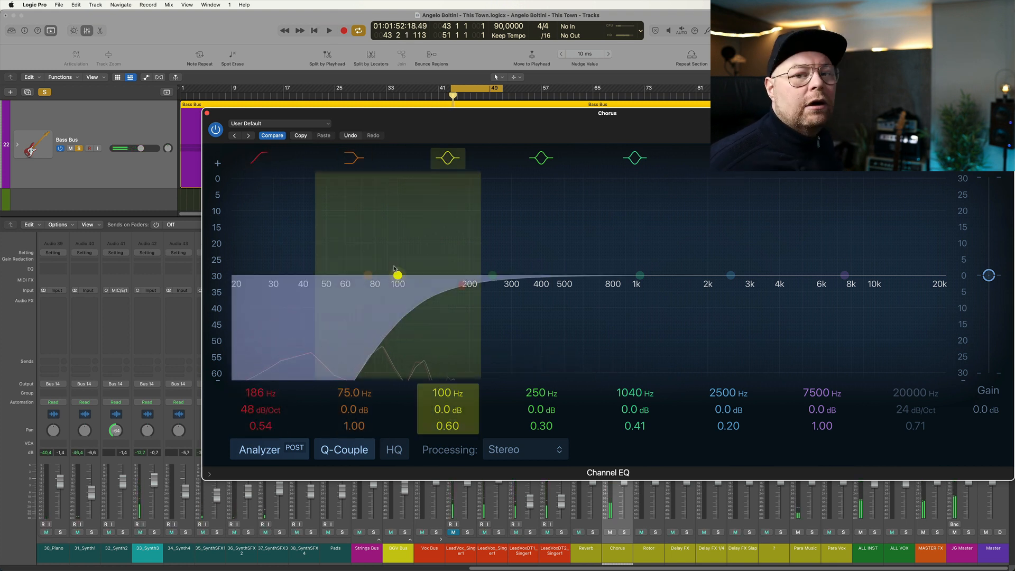
Step: Replay the bass passage with the Channel EQ low cut on and off, ending with the filter enabled
{"action": "key", "text": "space"}
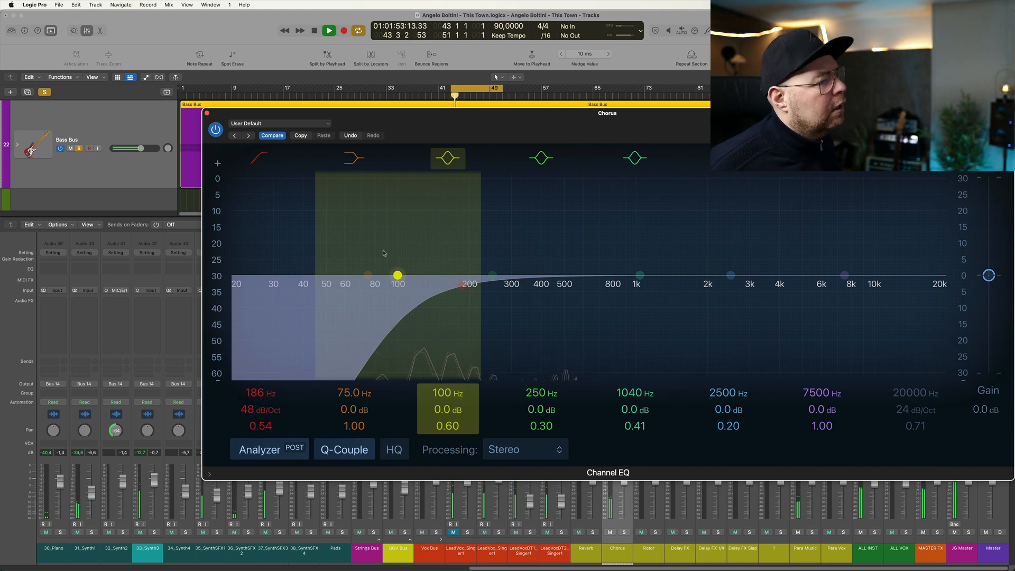
{"action": "key", "text": "space"}
{"action": "left_click", "coordinate": [263, 160]}
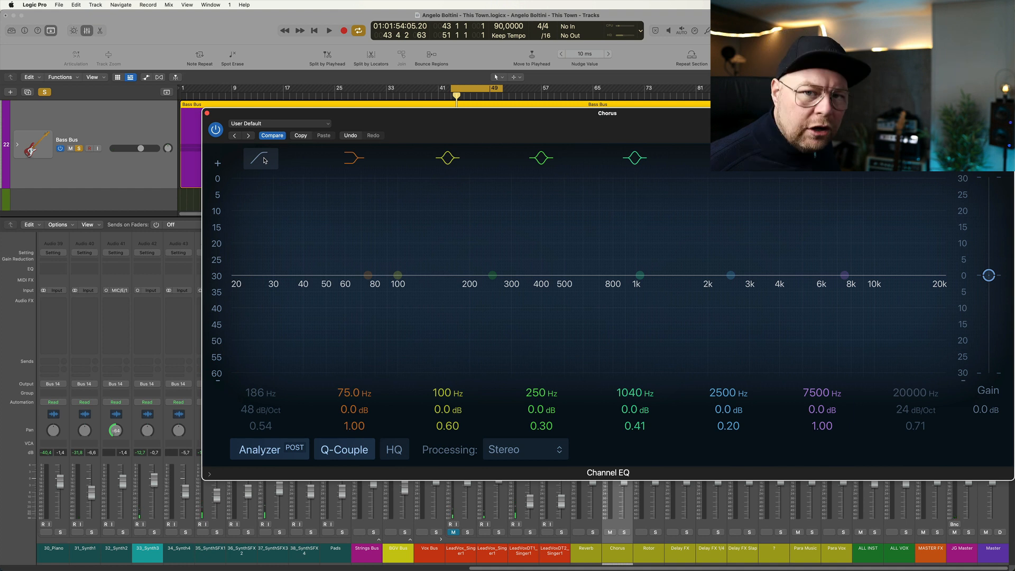
{"action": "key", "text": "space"}
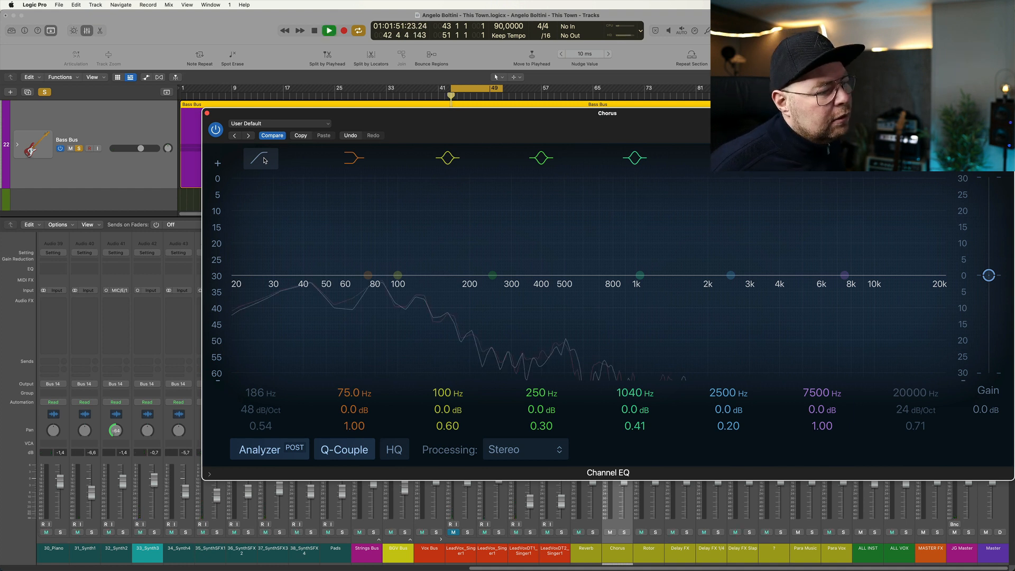
{"action": "left_click", "coordinate": [264, 159]}
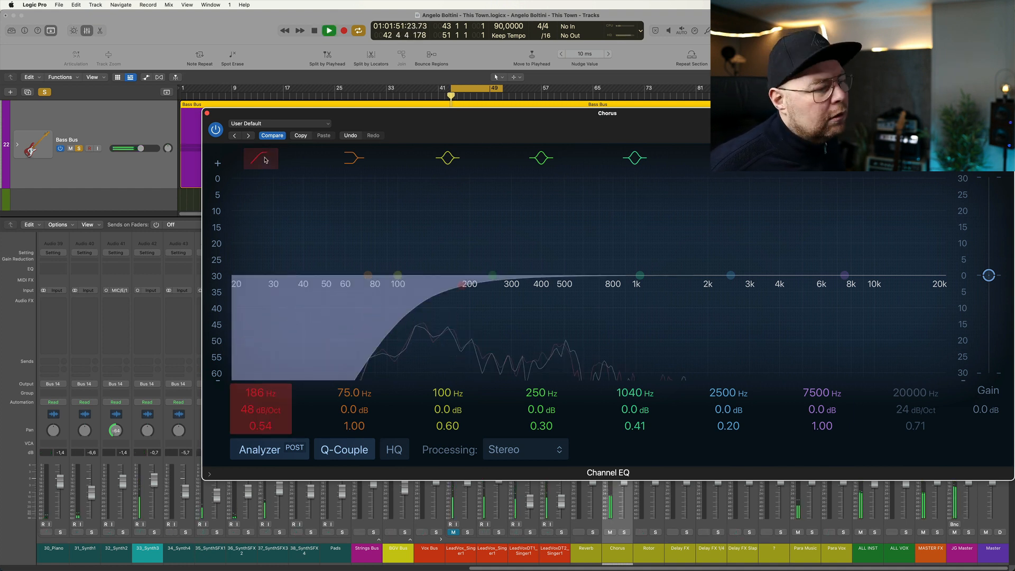
Step: Solo only the Chorus aux and compare its signal with the low cut off and on during playback
{"action": "left_click", "coordinate": [624, 533], "text": "alt"}
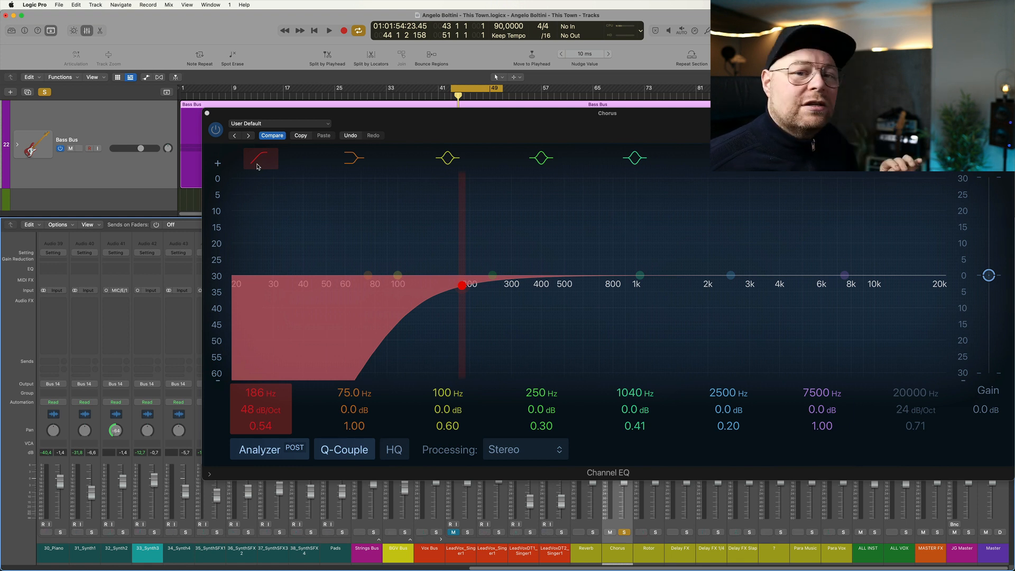
{"action": "key", "text": "space"}
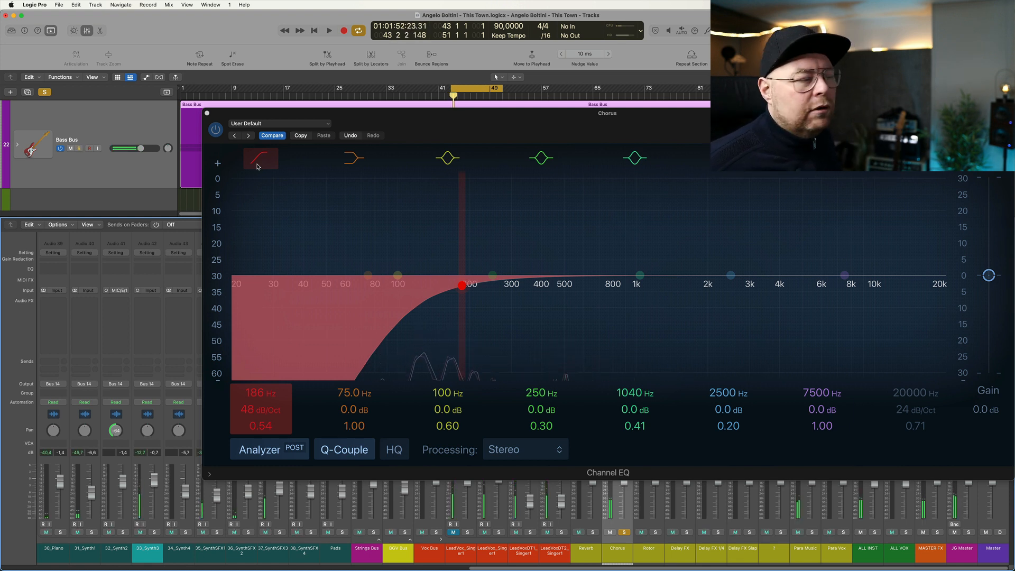
{"action": "left_click", "coordinate": [258, 166]}
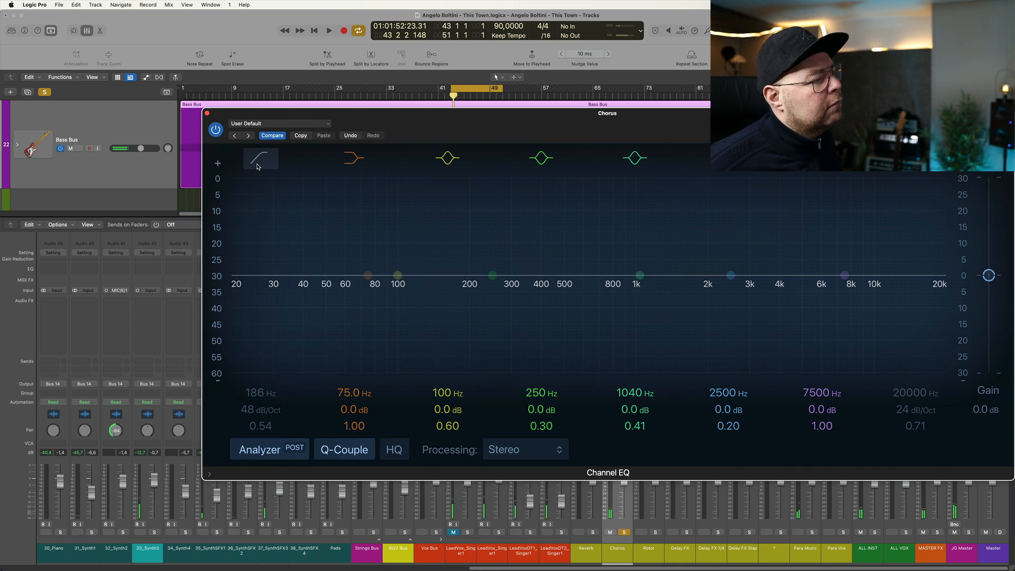
{"action": "left_click", "coordinate": [258, 167]}
{"action": "key", "text": "space"}
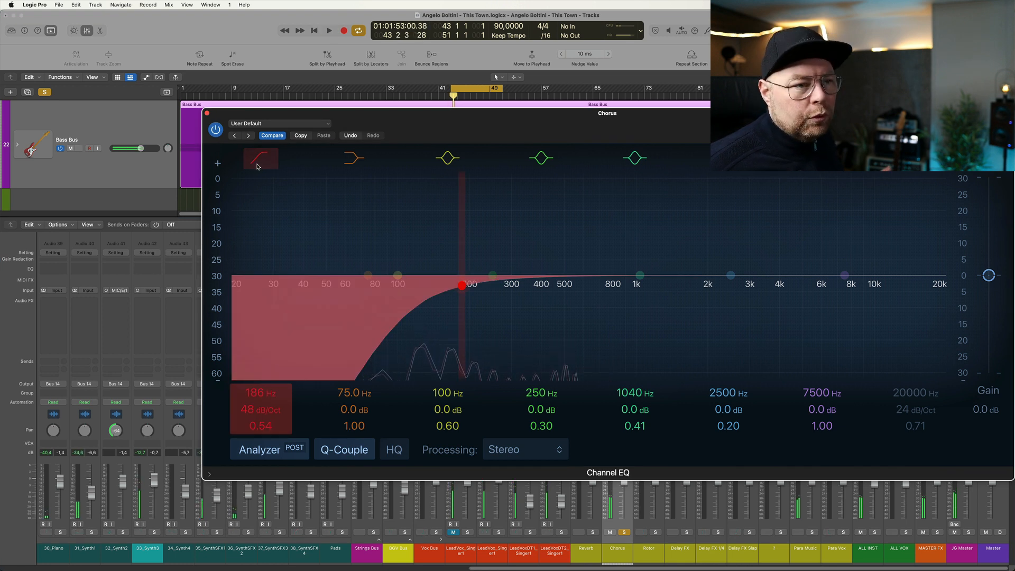
Step: Toggle the low cut on the soloed Chorus aux, ending with it switched off, and play the unfiltered chorus
{"action": "left_click", "coordinate": [257, 166]}
{"action": "key", "text": "space"}
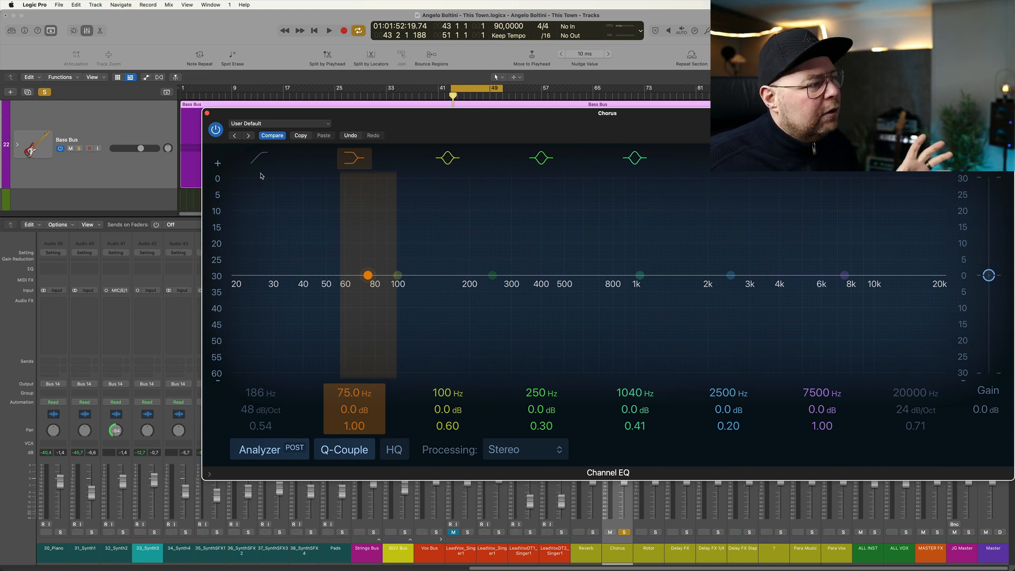
{"action": "left_click", "coordinate": [256, 158]}
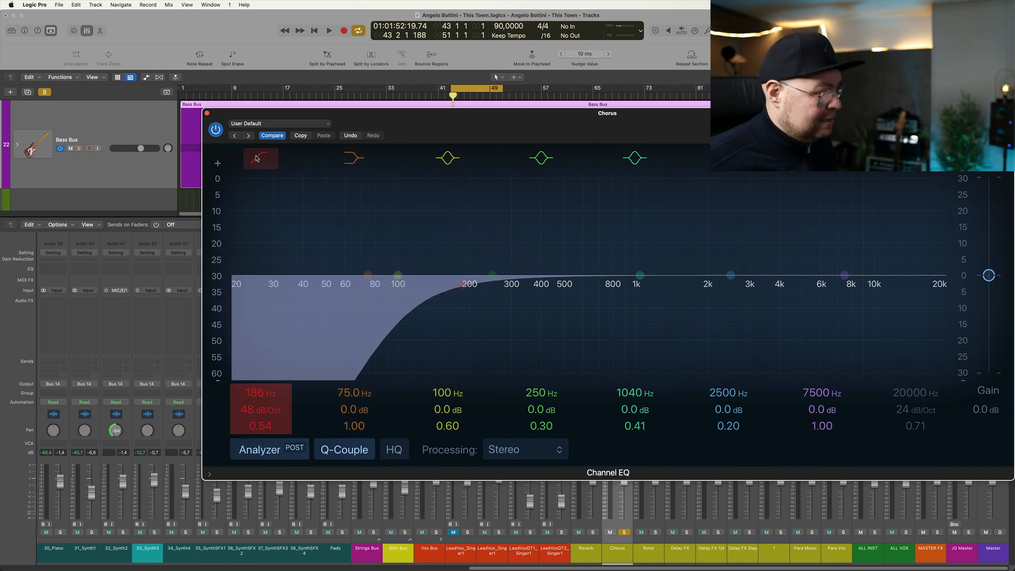
{"action": "left_click", "coordinate": [257, 158]}
{"action": "key", "text": "space"}
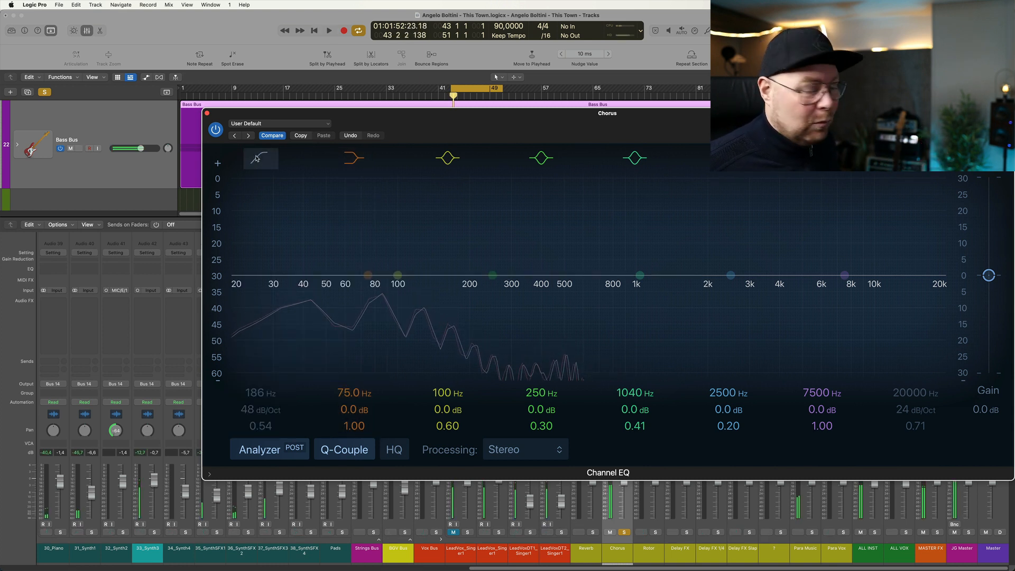
Step: Switch the Channel EQ low cut back on for the soloed Chorus aux and replay it with the filter toggled, ending enabled
{"action": "left_click", "coordinate": [256, 158]}
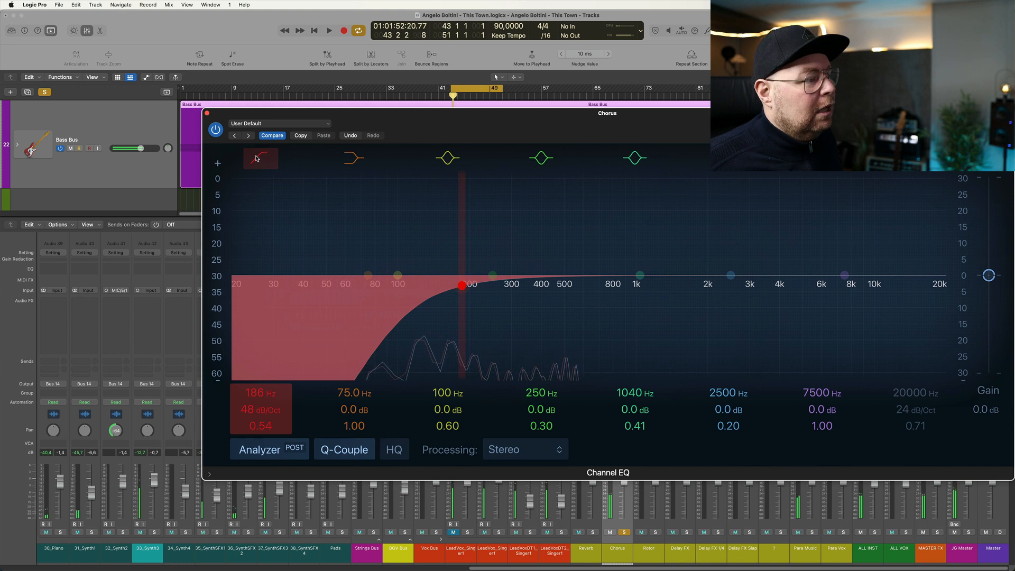
{"action": "key", "text": "space"}
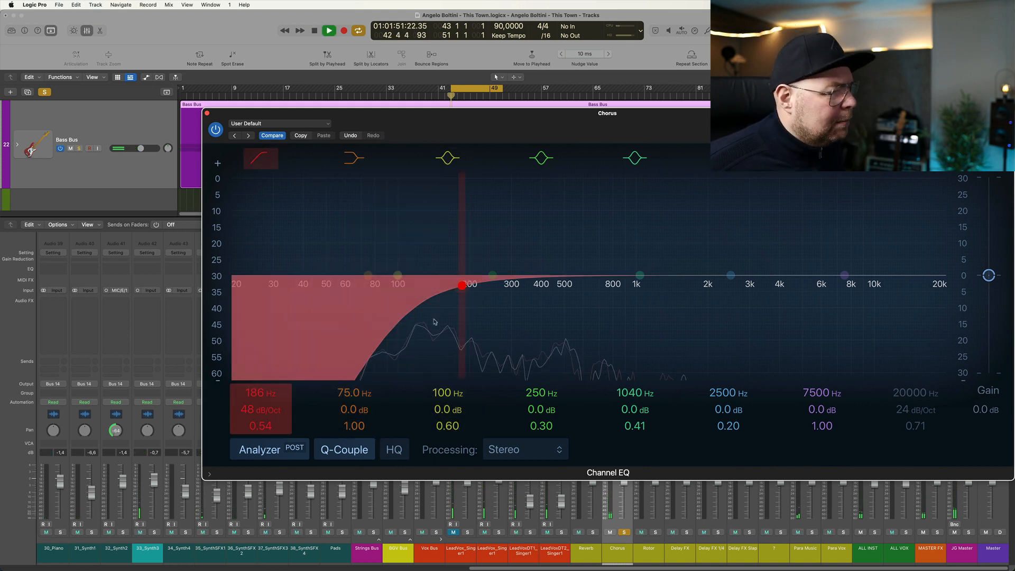
{"action": "key", "text": "space"}
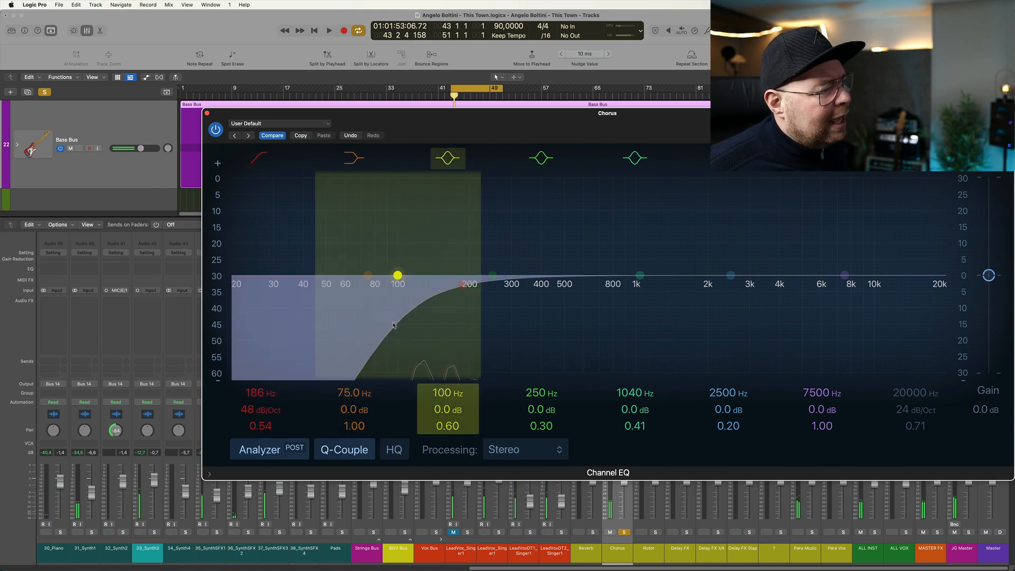
{"action": "key", "text": "space"}
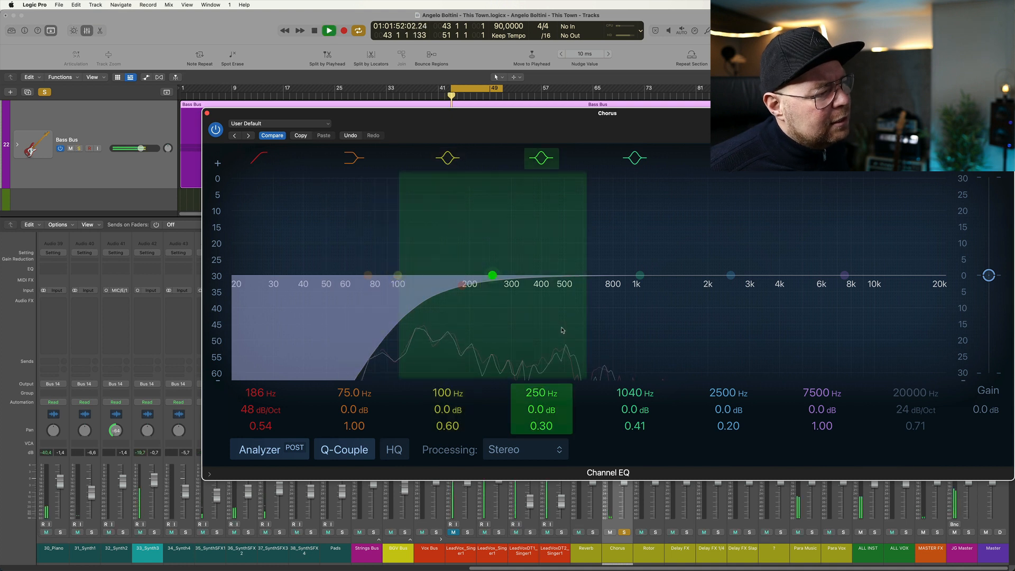
{"action": "key", "text": "space"}
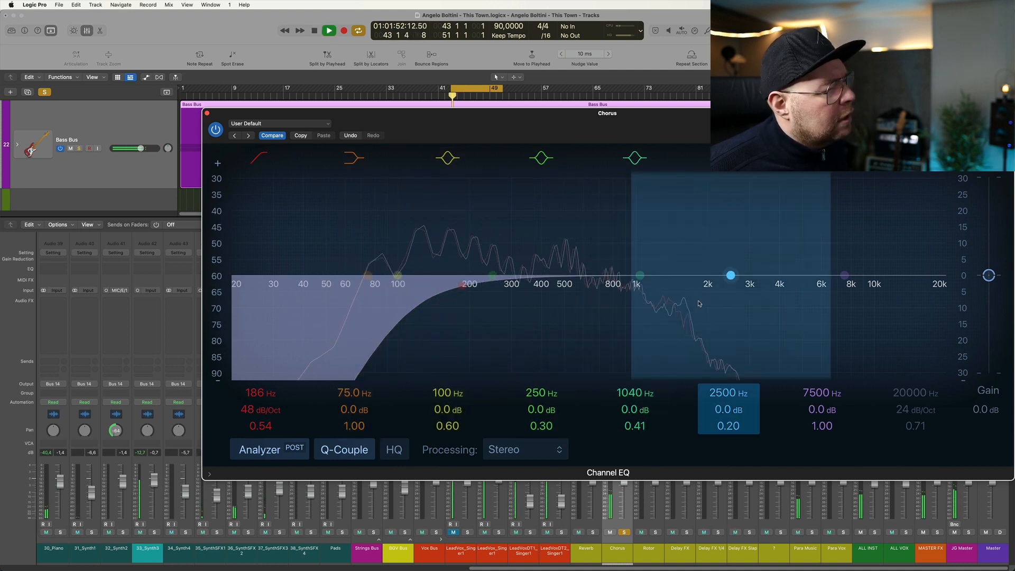
{"action": "key", "text": "space"}
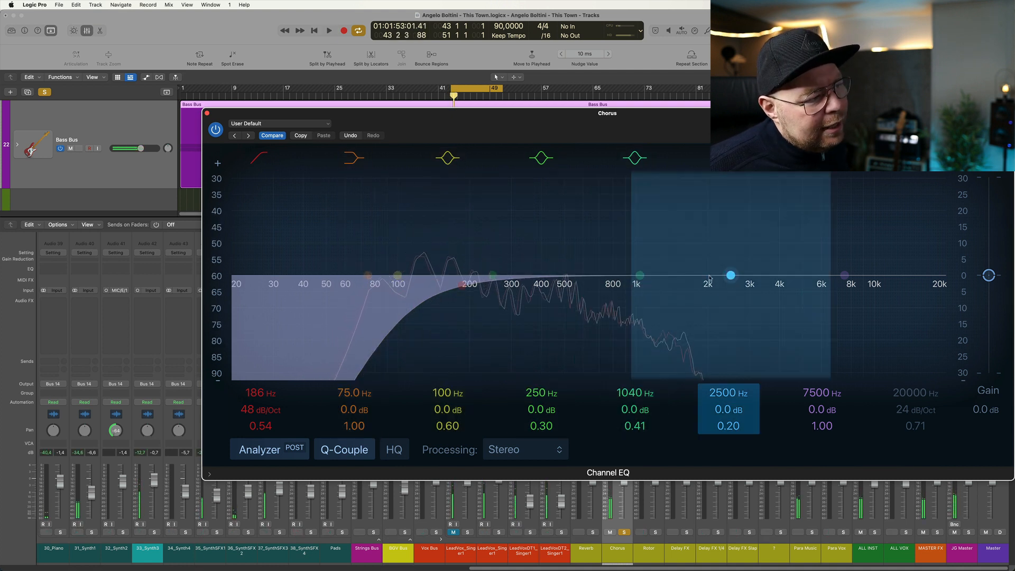
{"action": "key", "text": "space"}
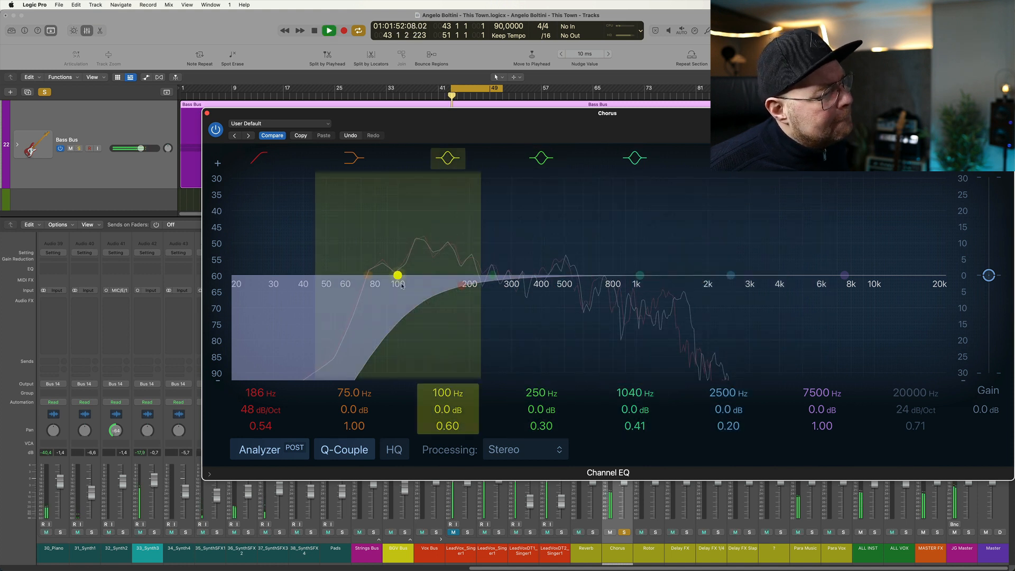
{"action": "left_click", "coordinate": [261, 158]}
{"action": "left_click", "coordinate": [262, 159]}
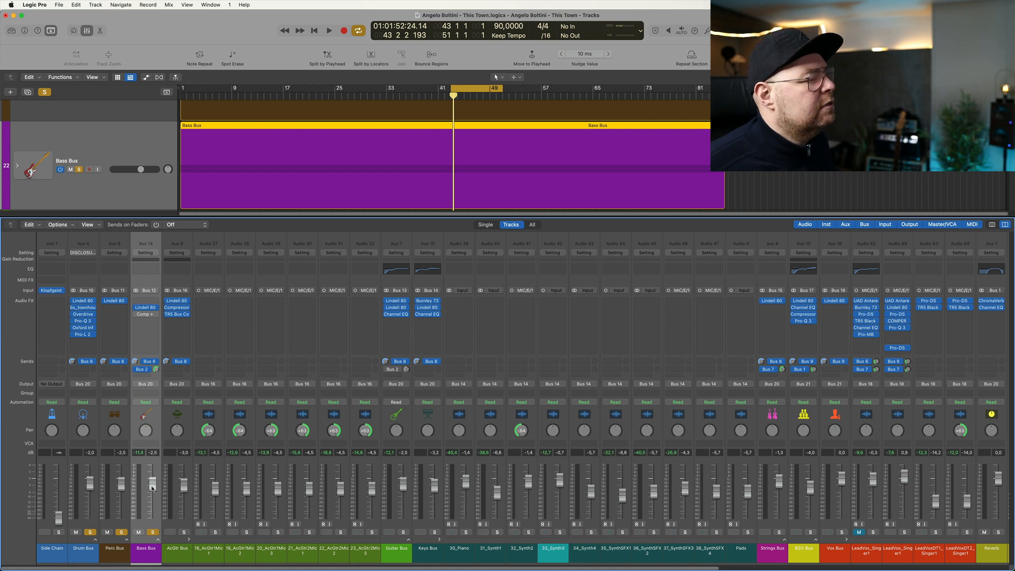
Step: Play the soloed Drum, Perc and Bass buses together to judge the bass's Bus 2 chorus send in context
{"action": "key", "text": "space"}
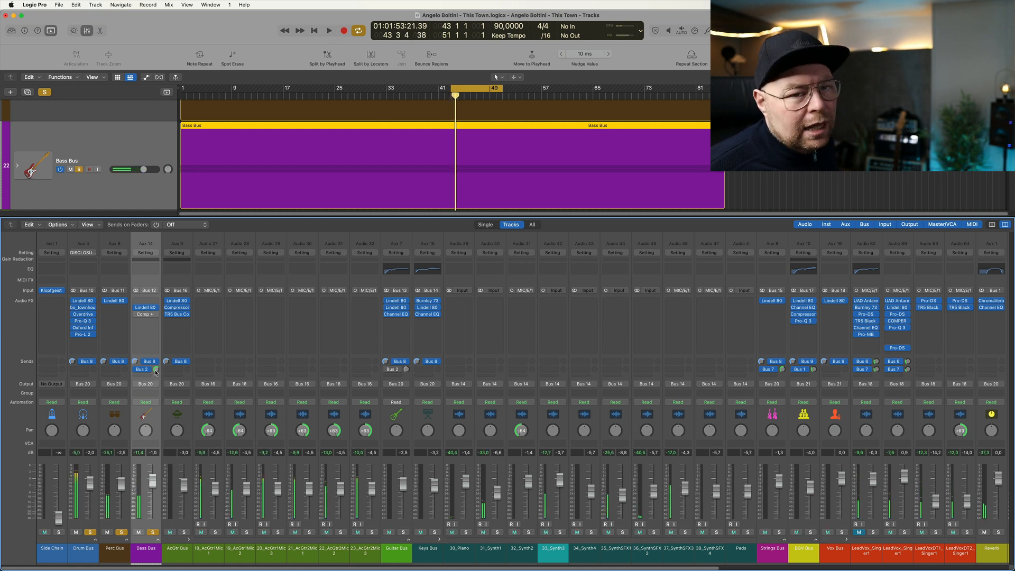
{"action": "key", "text": "space"}
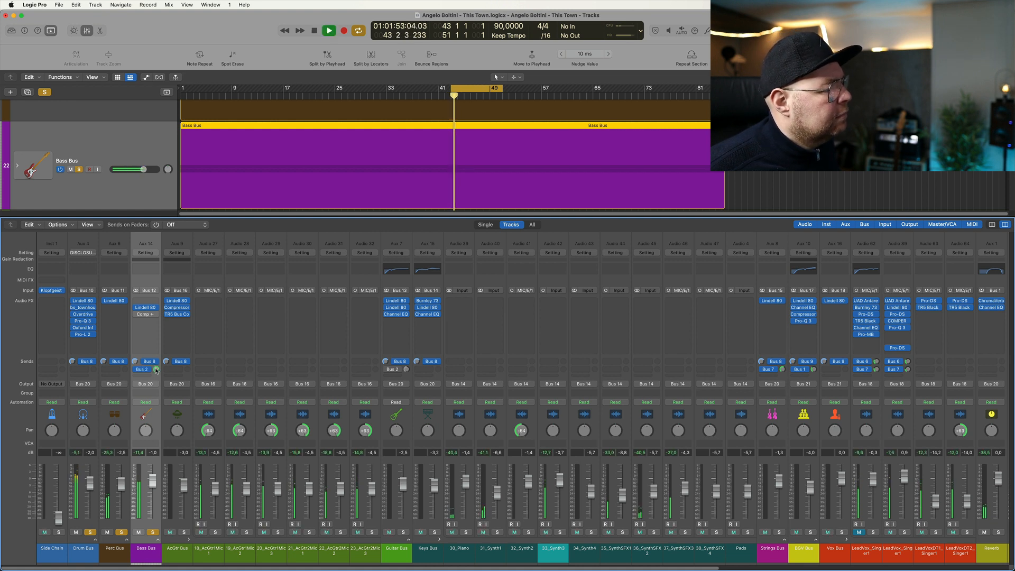
{"action": "key", "text": "space"}
{"action": "key", "text": "space"}
{"action": "key", "text": "space"}
{"action": "key", "text": "space"}
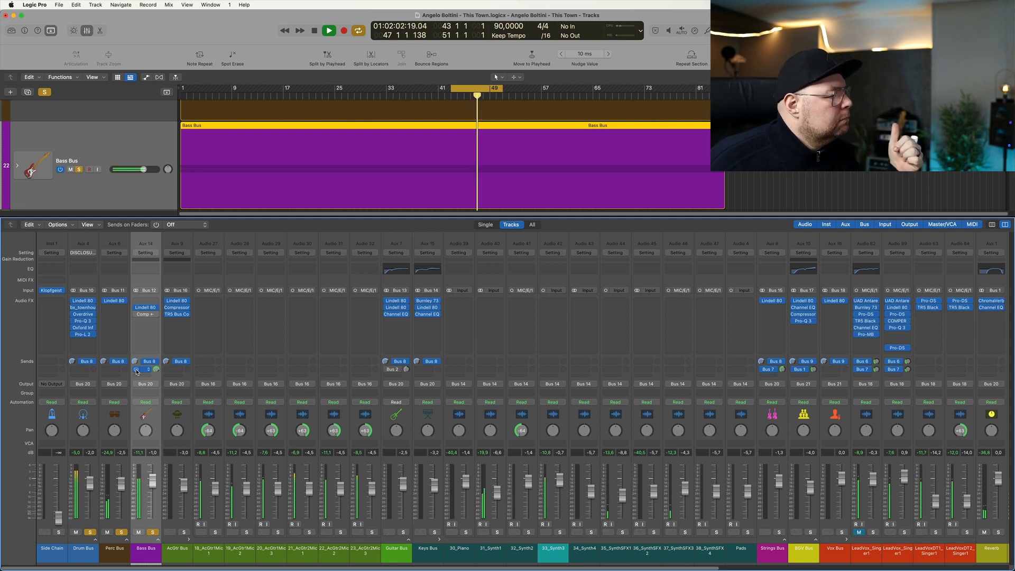
{"action": "key", "text": "space"}
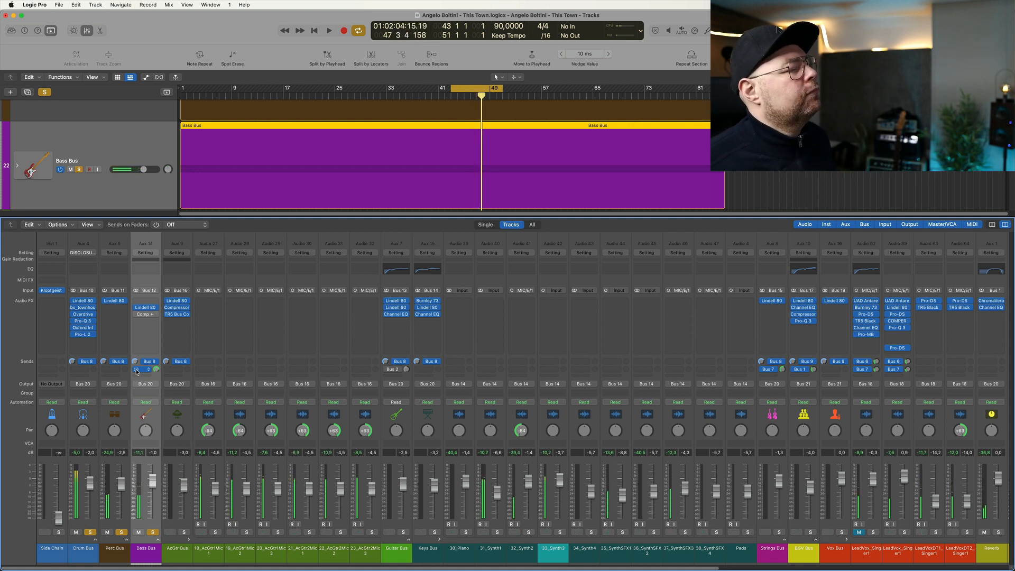
Step: Readjust the level of the Bass Bus's Bus 2 send feeding the Chorus aux
{"action": "left_click_drag", "start_coordinate": [156, 370], "coordinate": [155, 371]}
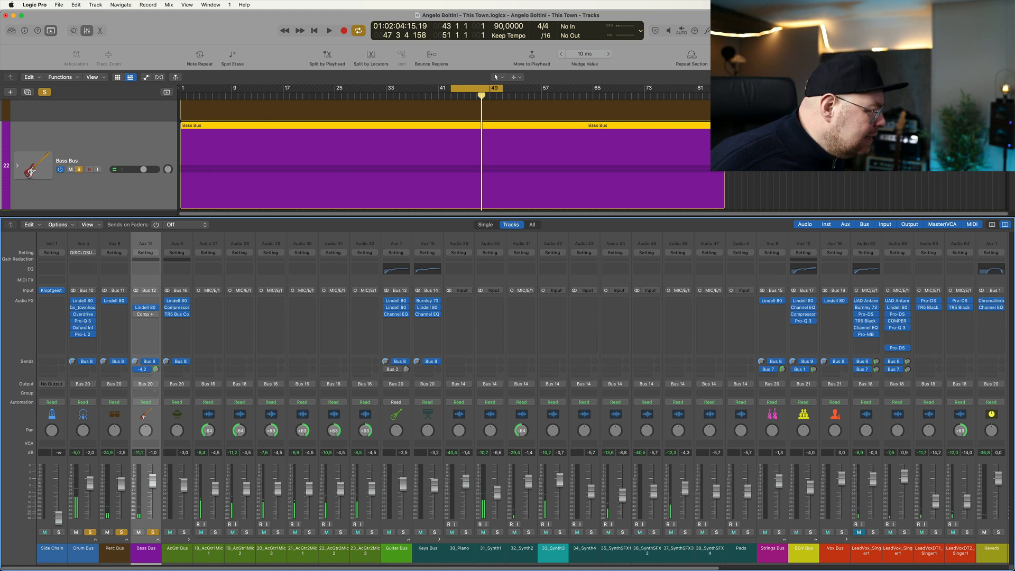
{"action": "left_click", "coordinate": [155, 370], "text": "alt"}
{"action": "left_click_drag", "start_coordinate": [155, 370], "coordinate": [156, 367]}
Step: Bypass the Channel EQ on the Chorus aux and play the drums, percussion and bass with the unfiltered chorus
{"action": "scroll", "coordinate": [448, 507], "scroll_direction": "right", "scroll_amount": 1}
{"action": "scroll", "coordinate": [449, 507], "scroll_direction": "right", "scroll_amount": 10}
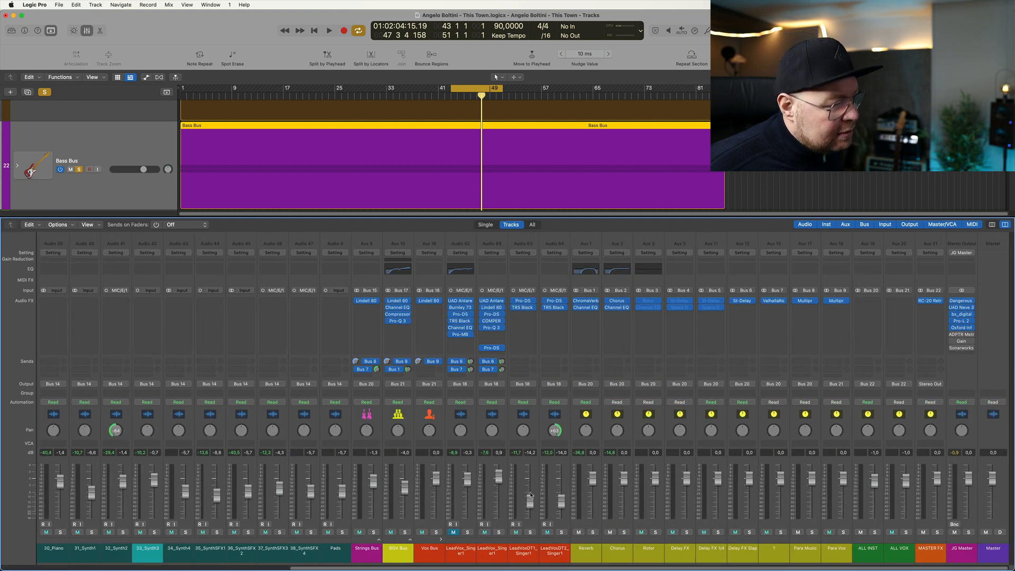
{"action": "left_click", "coordinate": [608, 308]}
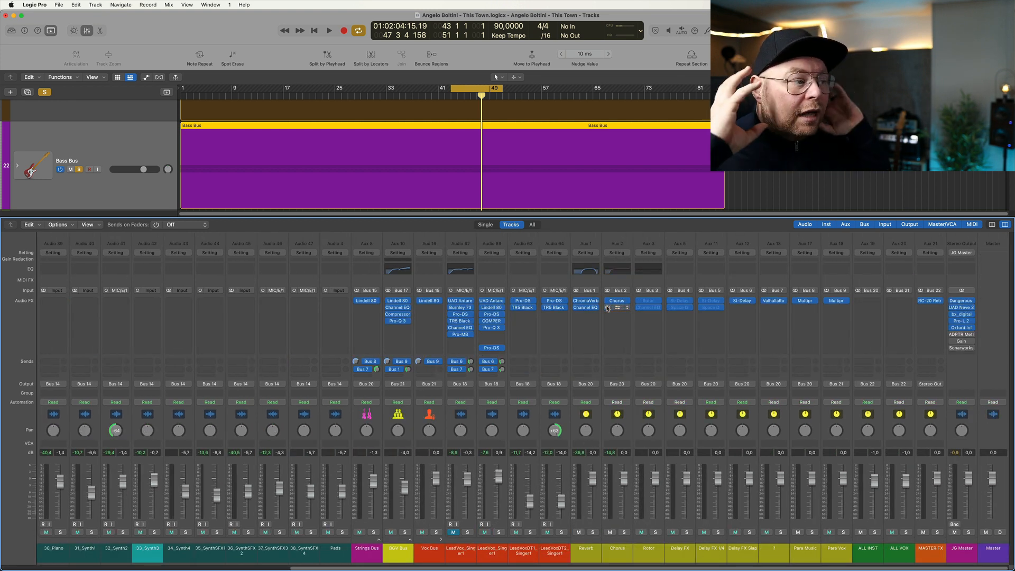
{"action": "key", "text": "space"}
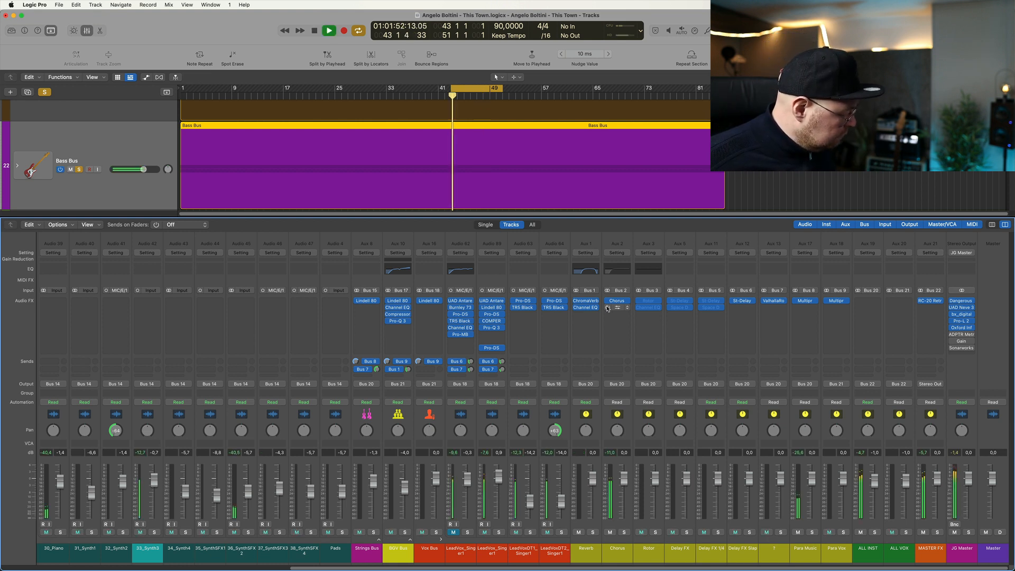
{"action": "key", "text": "space"}
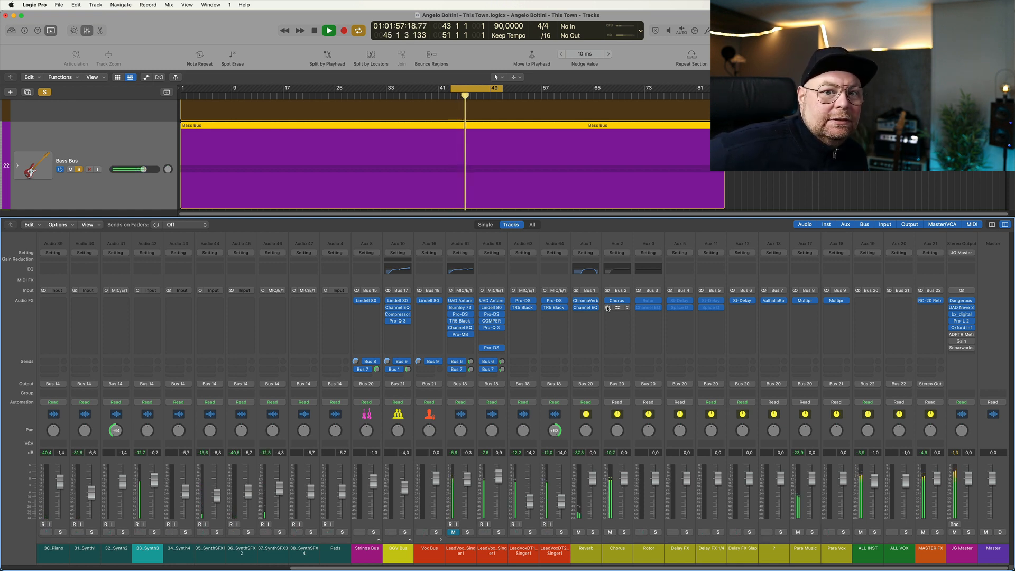
{"action": "key", "text": "space"}
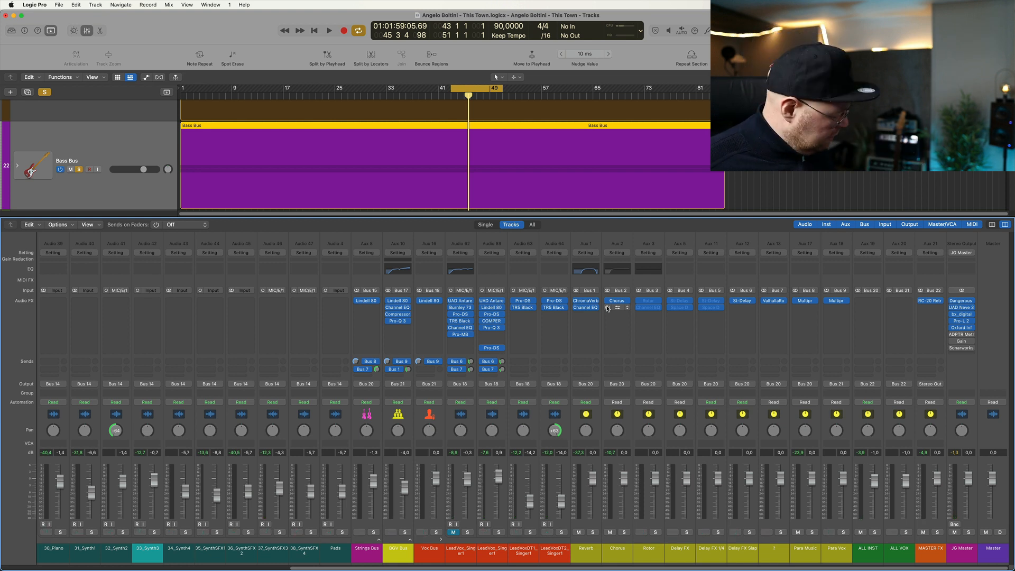
Step: Re-enable the Channel EQ on the Chorus aux and replay the drums, percussion and bass with the filtered chorus
{"action": "scroll", "coordinate": [540, 422], "scroll_direction": "left", "scroll_amount": 10}
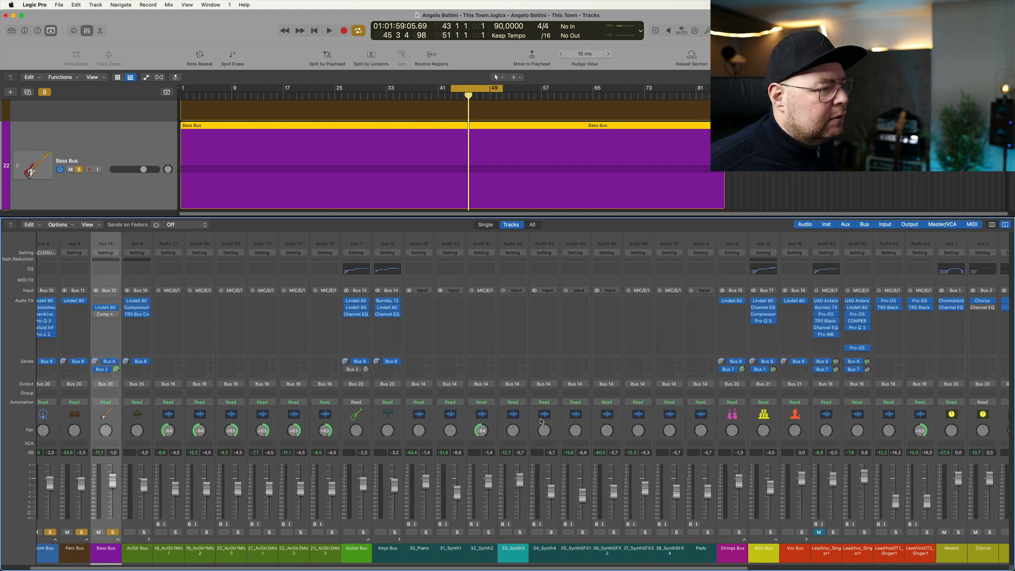
{"action": "mouse_move", "coordinate": [155, 370]}
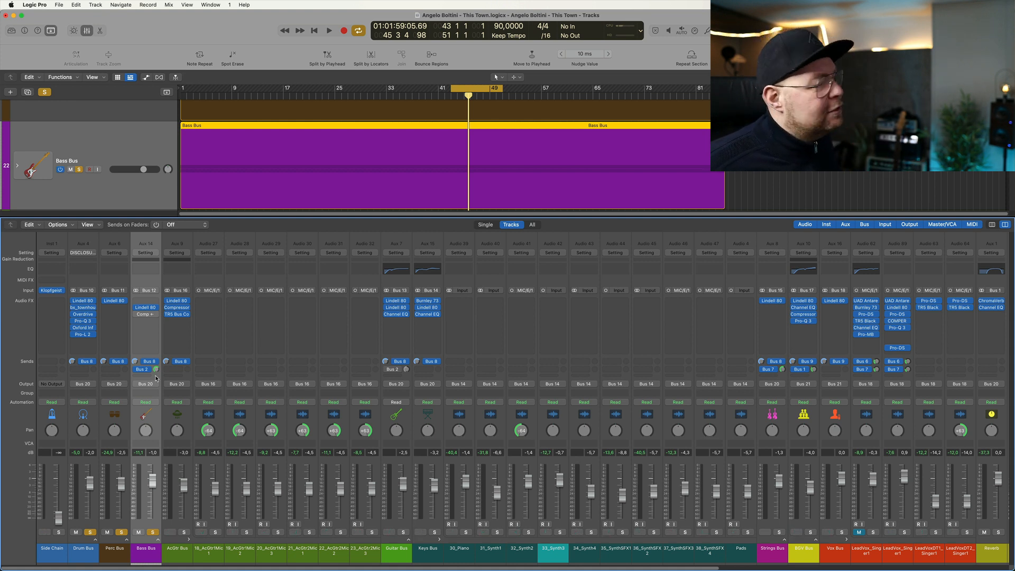
{"action": "scroll", "coordinate": [156, 371], "scroll_direction": "right", "scroll_amount": 10}
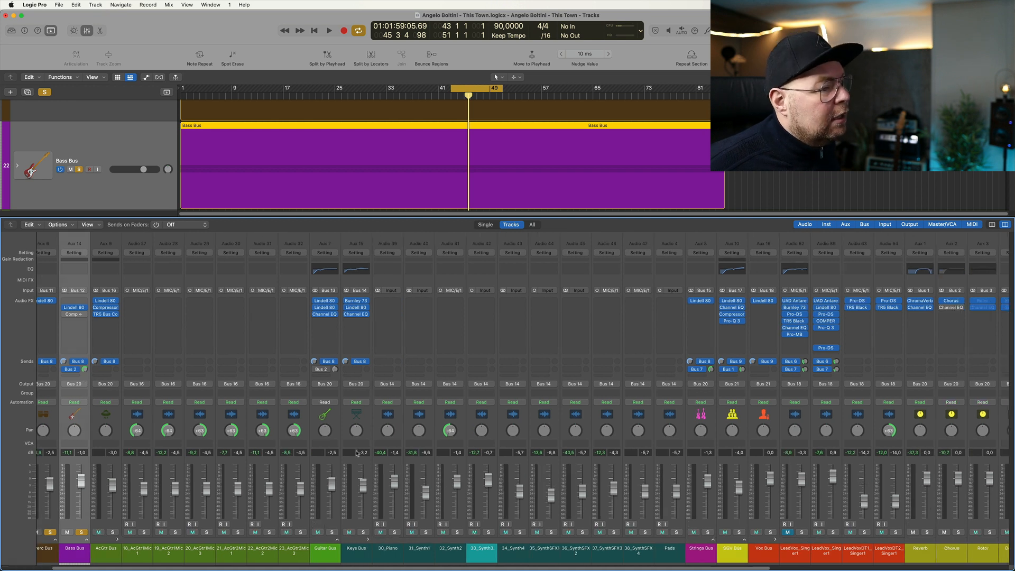
{"action": "left_click", "coordinate": [607, 307]}
{"action": "key", "text": "space"}
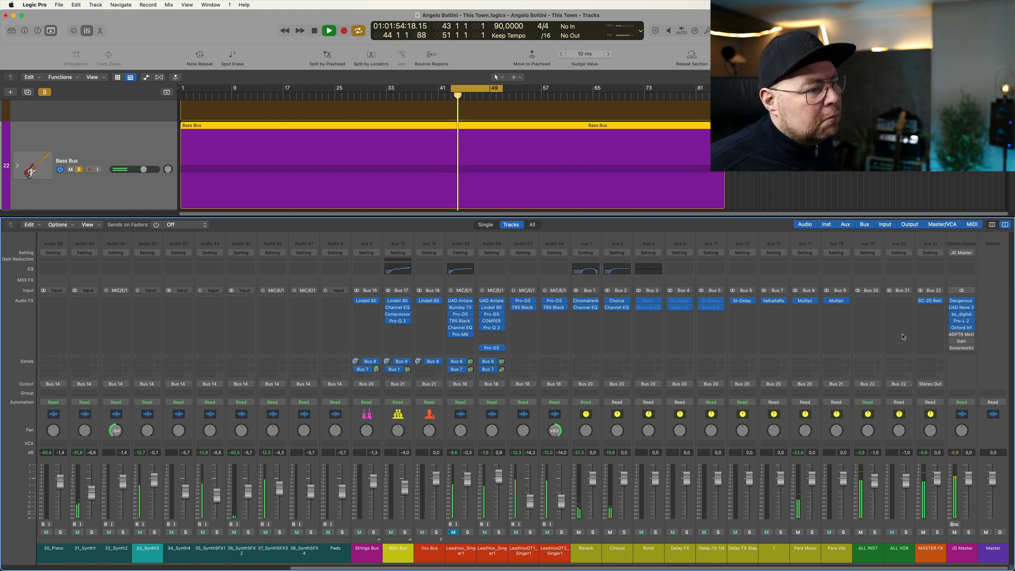
{"action": "mouse_move", "coordinate": [962, 315]}
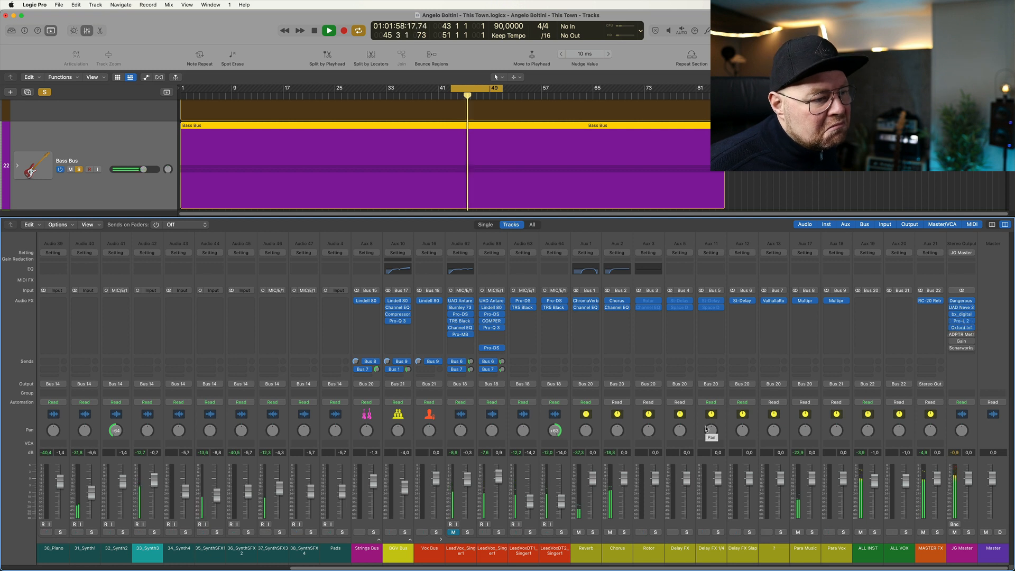
{"action": "key", "text": "space"}
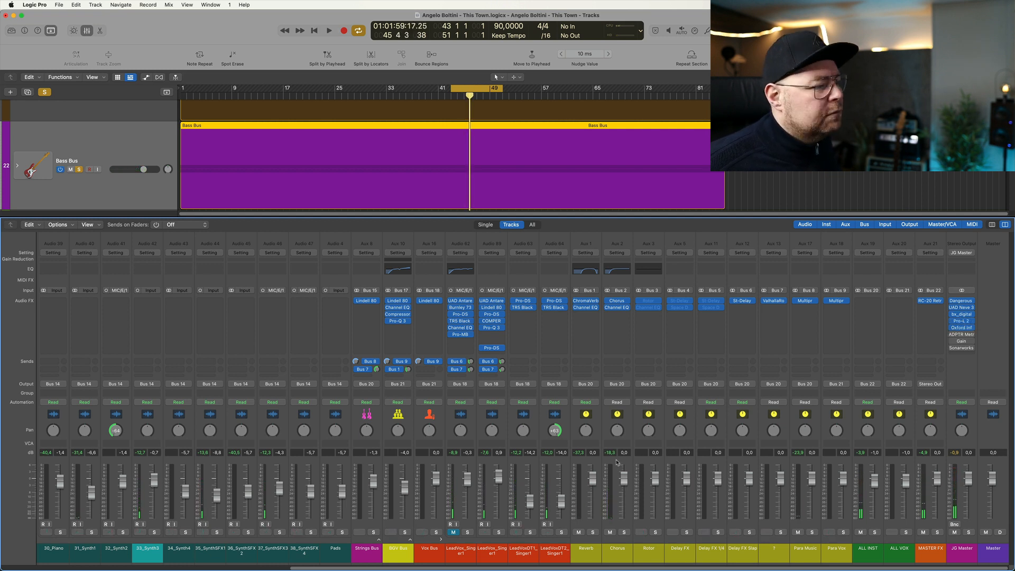
{"action": "scroll", "coordinate": [617, 462], "scroll_direction": "left", "scroll_amount": 10}
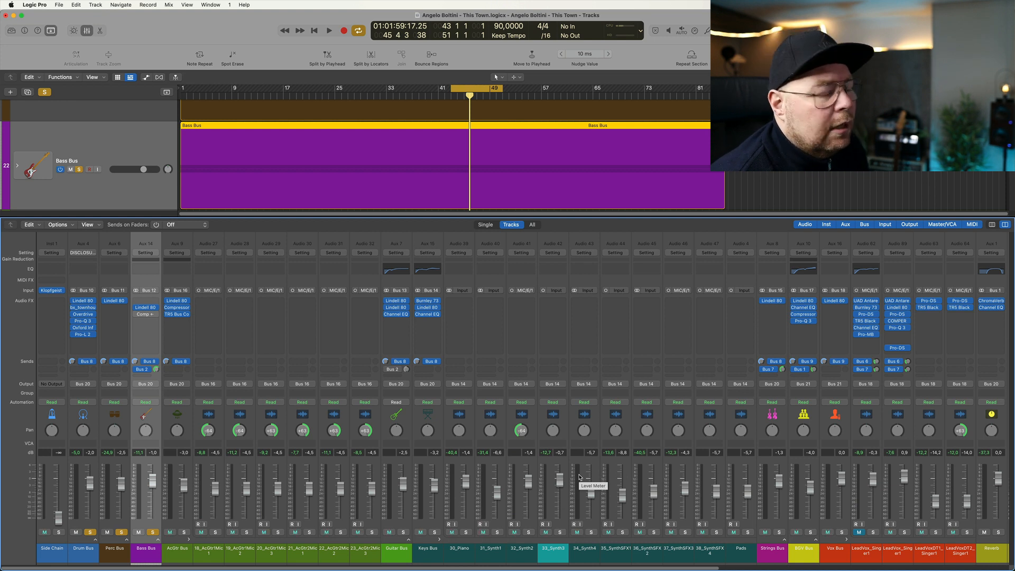